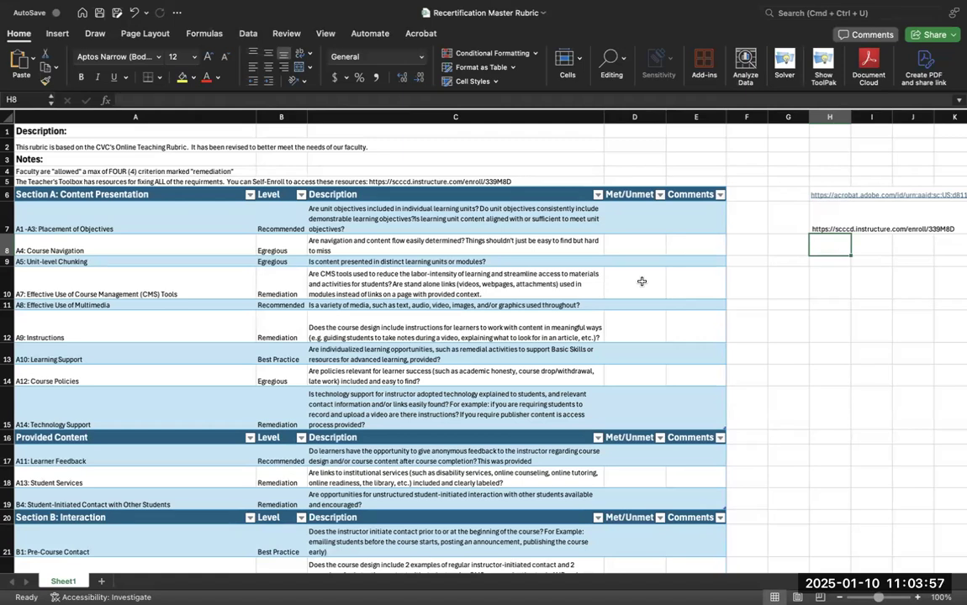
Examine the Teacher's Toolbox note in row 5 and the rubric criteria and levels in Sections A to C
{"action": "left_click", "coordinate": [47, 182]}
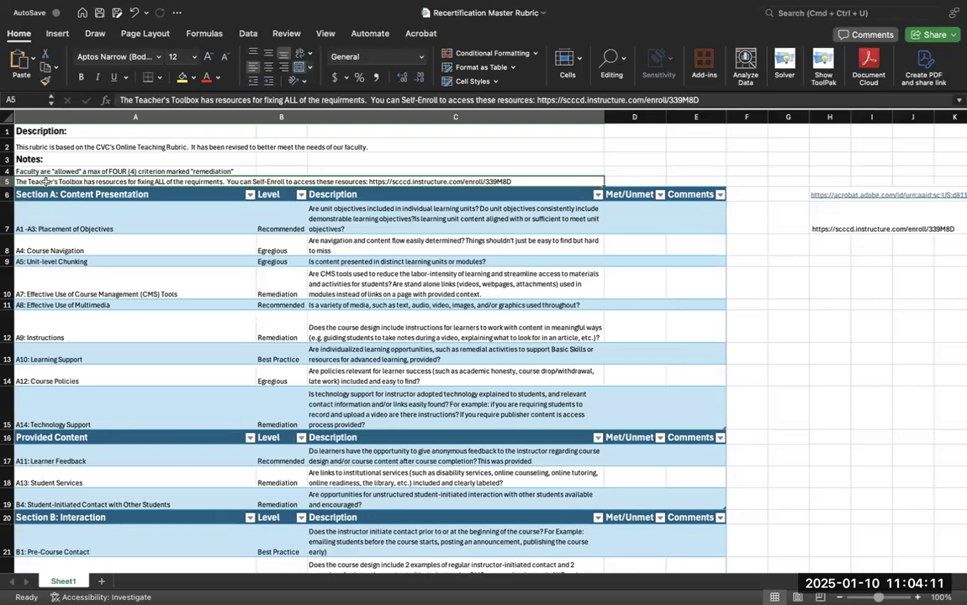
{"action": "scroll", "coordinate": [71, 408], "scroll_direction": "down", "scroll_amount": 2}
{"action": "scroll", "coordinate": [72, 408], "scroll_direction": "up", "scroll_amount": 2}
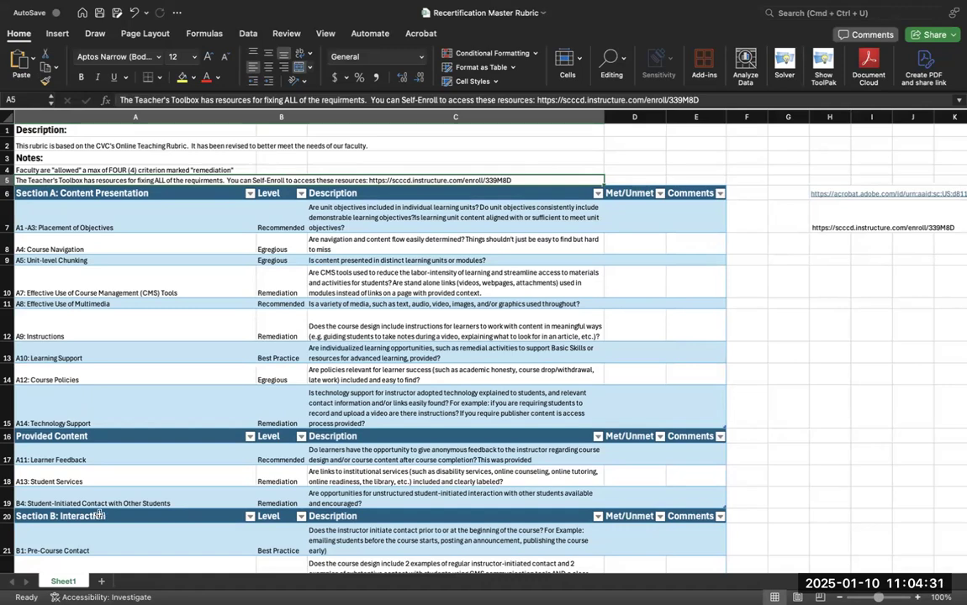
{"action": "scroll", "coordinate": [93, 496], "scroll_direction": "down", "scroll_amount": 3}
{"action": "scroll", "coordinate": [97, 520], "scroll_direction": "down", "scroll_amount": 5}
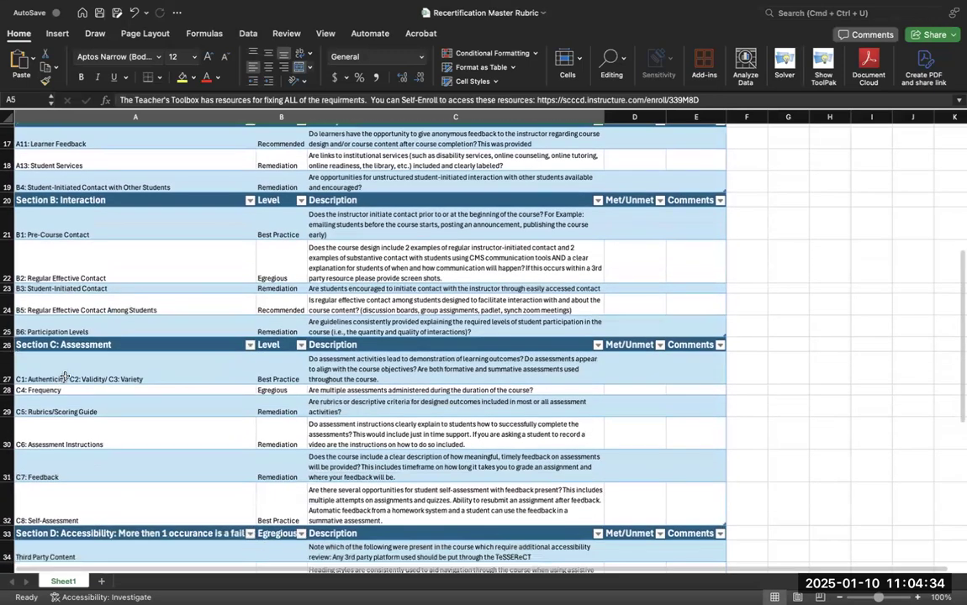
{"action": "left_click", "coordinate": [65, 377]}
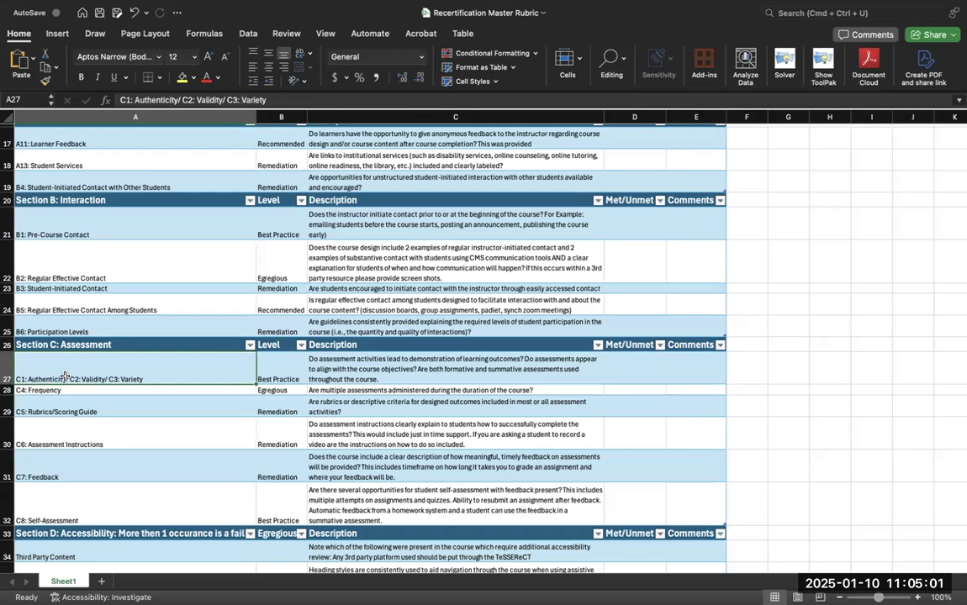
{"action": "scroll", "coordinate": [64, 377], "scroll_direction": "up", "scroll_amount": 5}
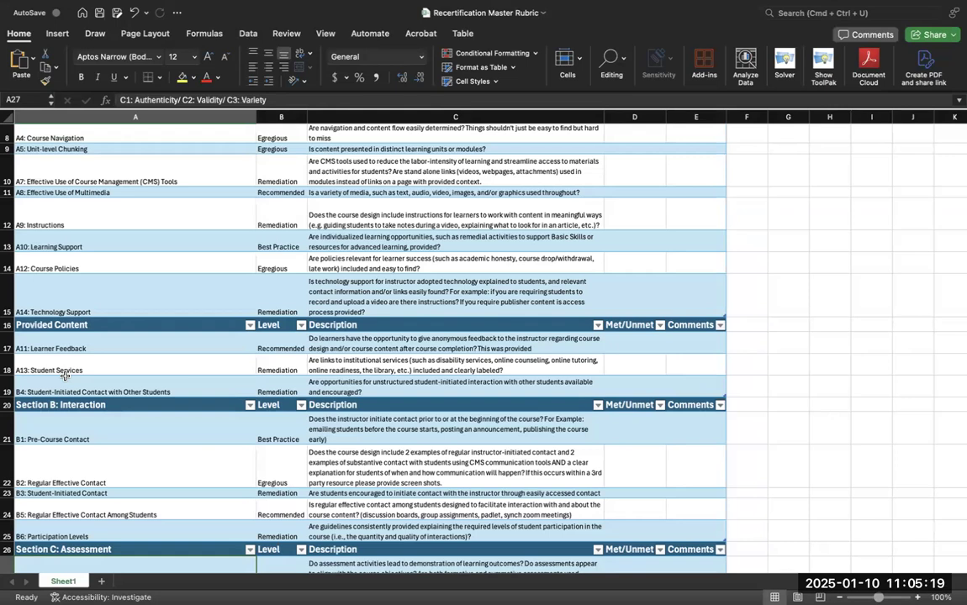
{"action": "scroll", "coordinate": [65, 376], "scroll_direction": "up", "scroll_amount": 8}
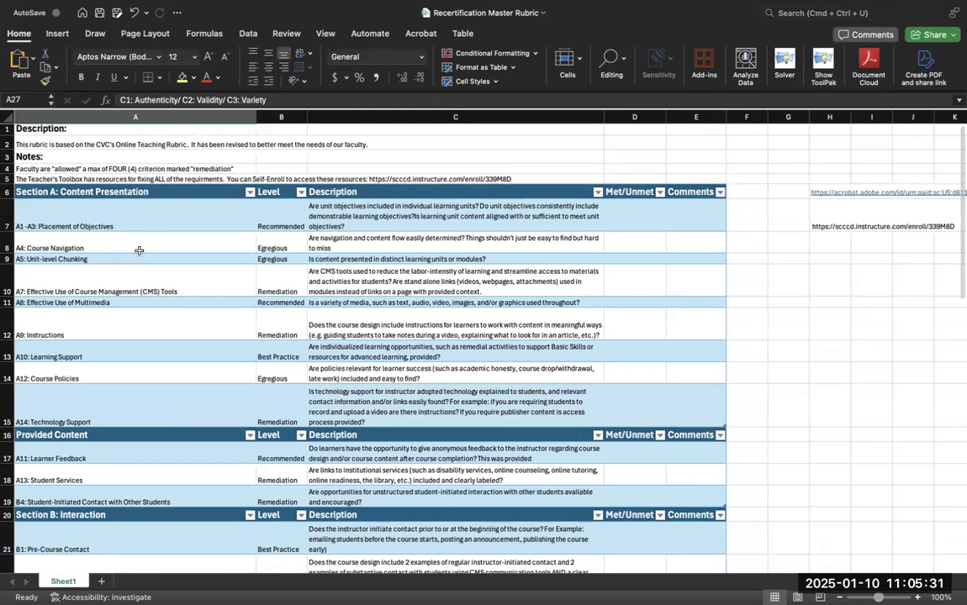
{"action": "scroll", "coordinate": [137, 345], "scroll_direction": "down", "scroll_amount": 2}
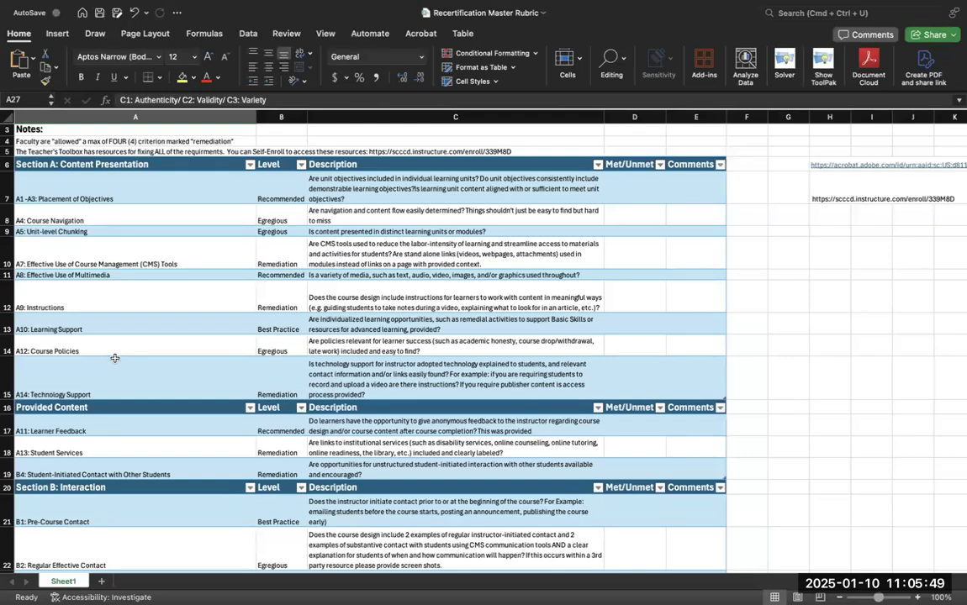
{"action": "scroll", "coordinate": [114, 358], "scroll_direction": "down", "scroll_amount": 5}
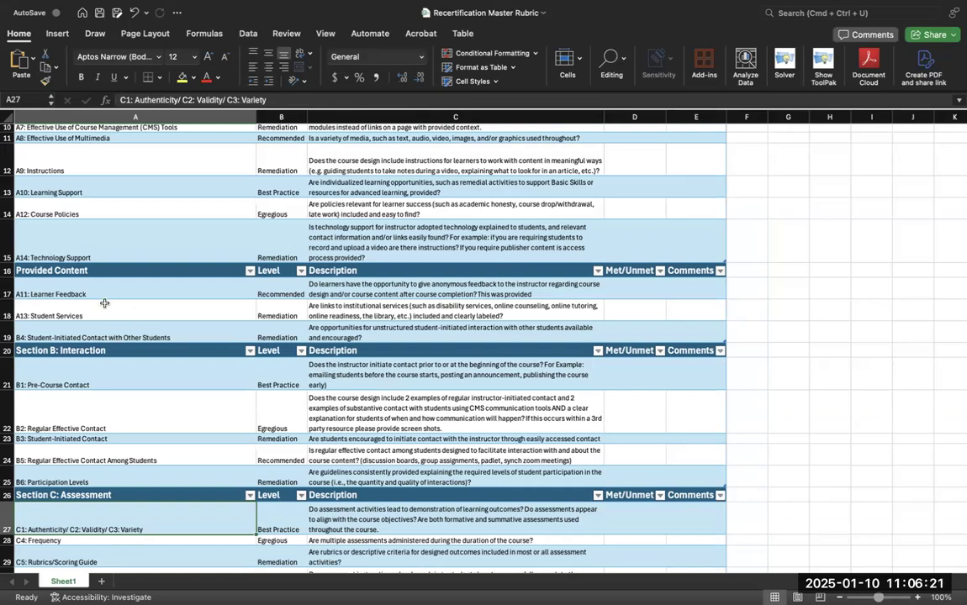
Review the Provided Content criteria: A11 Learner Feedback, A13 Student Services and B4 Student-Initiated Contact with Other Students
{"action": "left_click", "coordinate": [77, 286]}
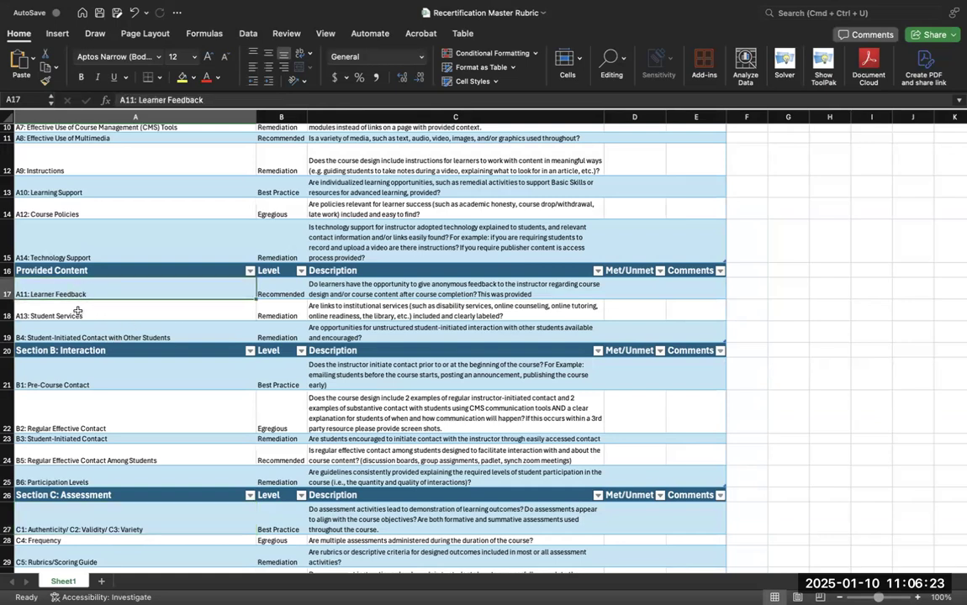
{"action": "left_click", "coordinate": [80, 306]}
{"action": "left_click", "coordinate": [77, 335]}
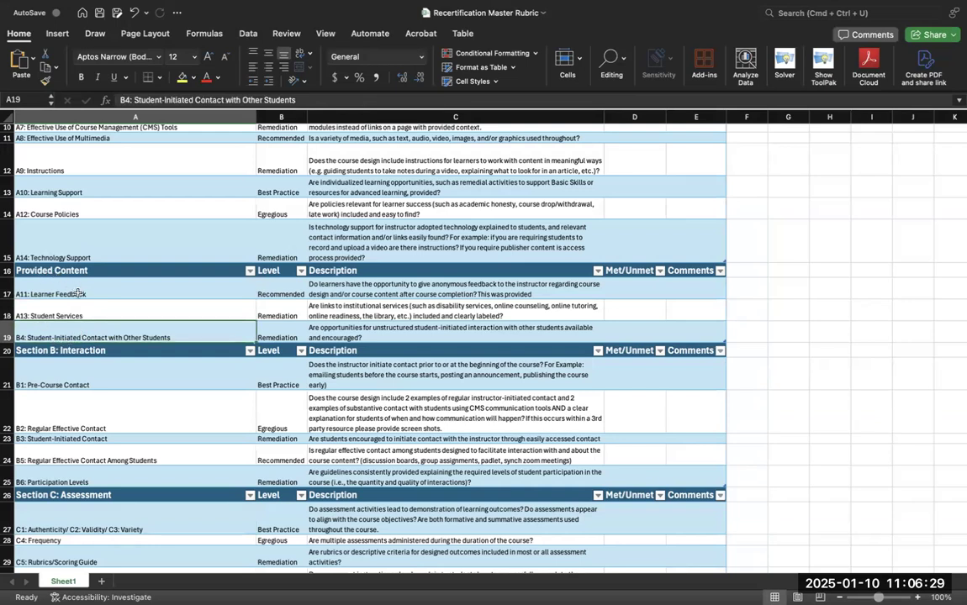
{"action": "left_click", "coordinate": [77, 293]}
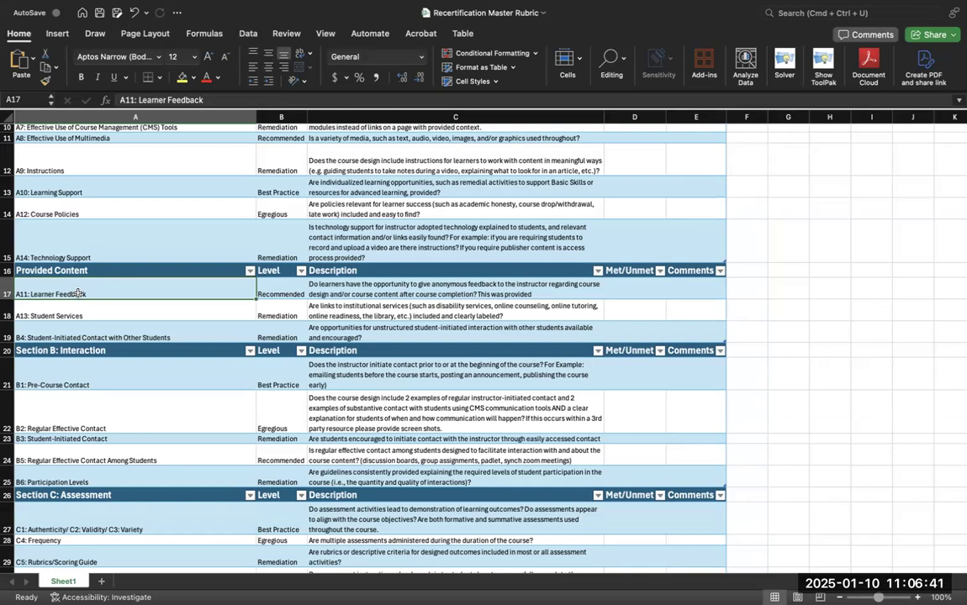
{"action": "left_click", "coordinate": [67, 313]}
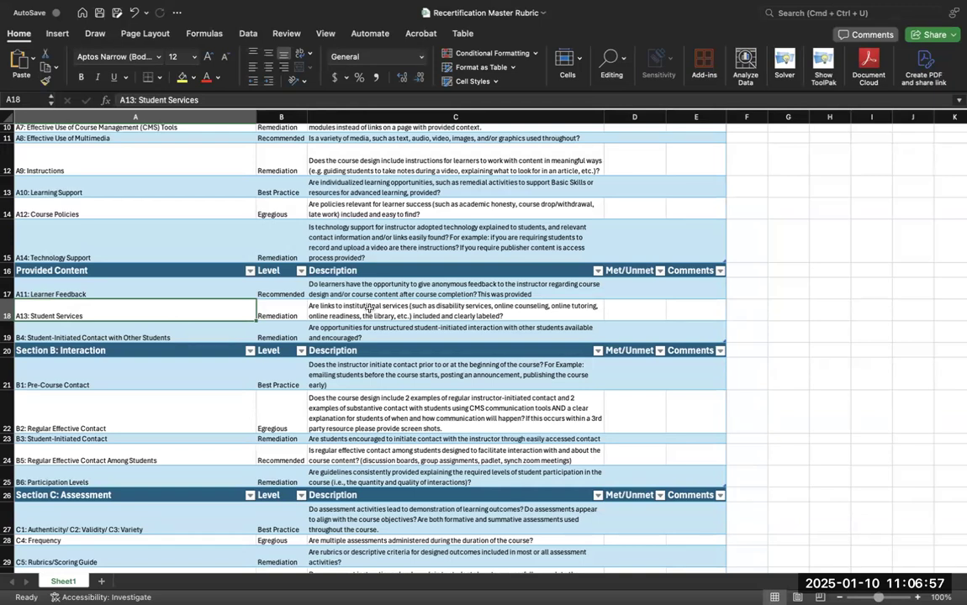
{"action": "left_click", "coordinate": [131, 335]}
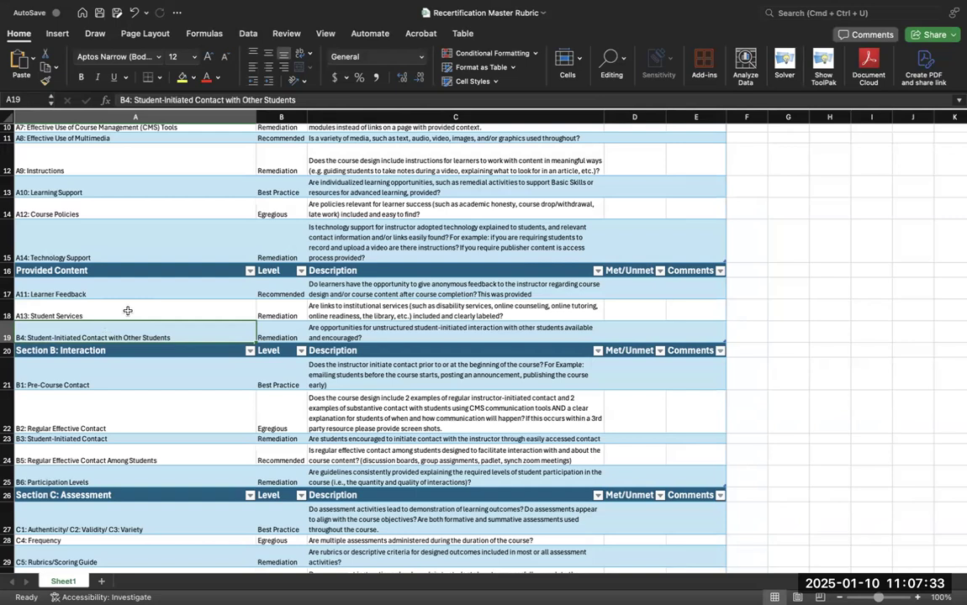
Review the Section C assessment criteria from C4 Frequency to C7 Feedback, including the C7 description
{"action": "scroll", "coordinate": [123, 383], "scroll_direction": "down", "scroll_amount": 3}
{"action": "scroll", "coordinate": [123, 382], "scroll_direction": "down", "scroll_amount": 2}
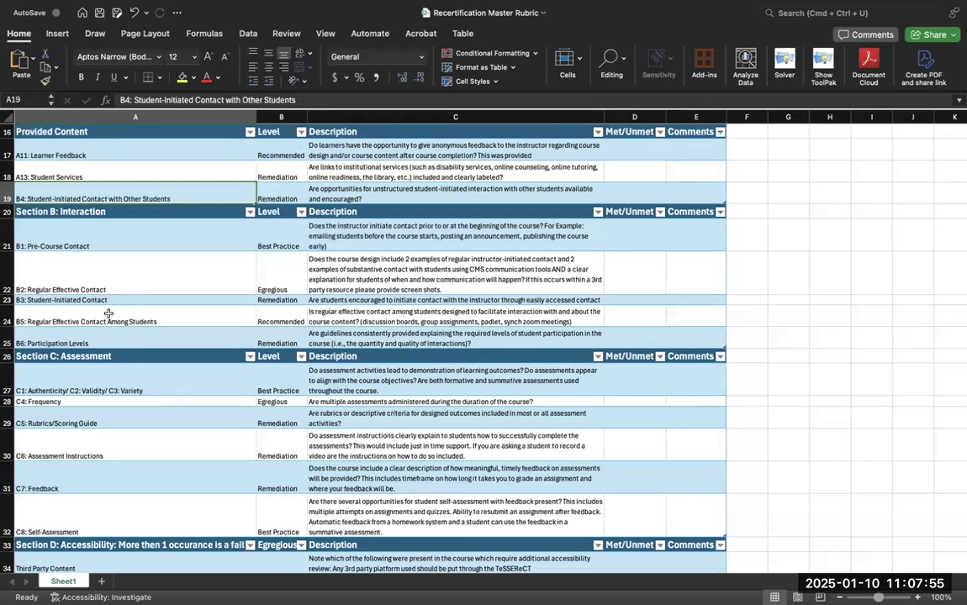
{"action": "scroll", "coordinate": [108, 311], "scroll_direction": "down", "scroll_amount": 2}
{"action": "scroll", "coordinate": [107, 311], "scroll_direction": "down", "scroll_amount": 6}
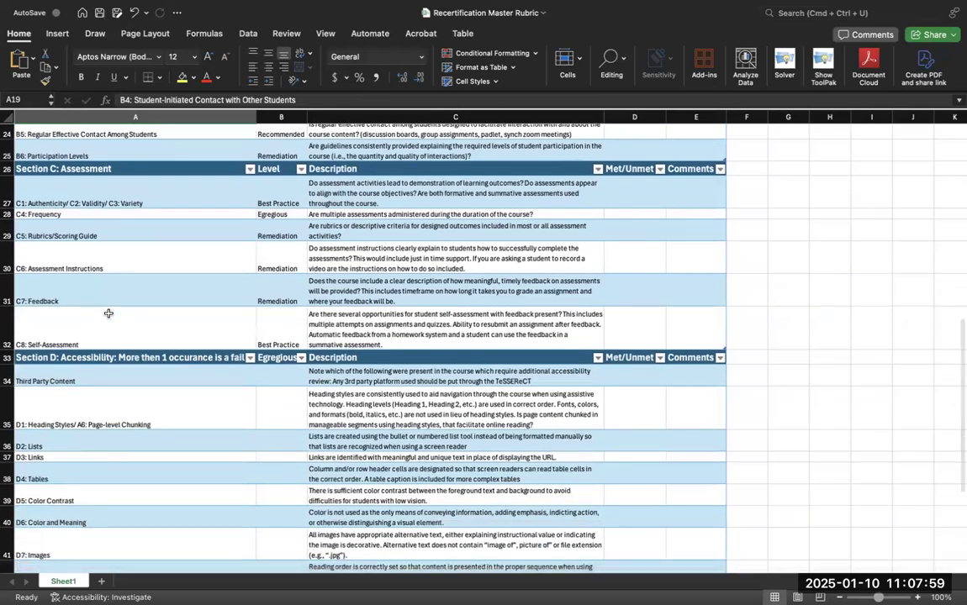
{"action": "left_click", "coordinate": [59, 215]}
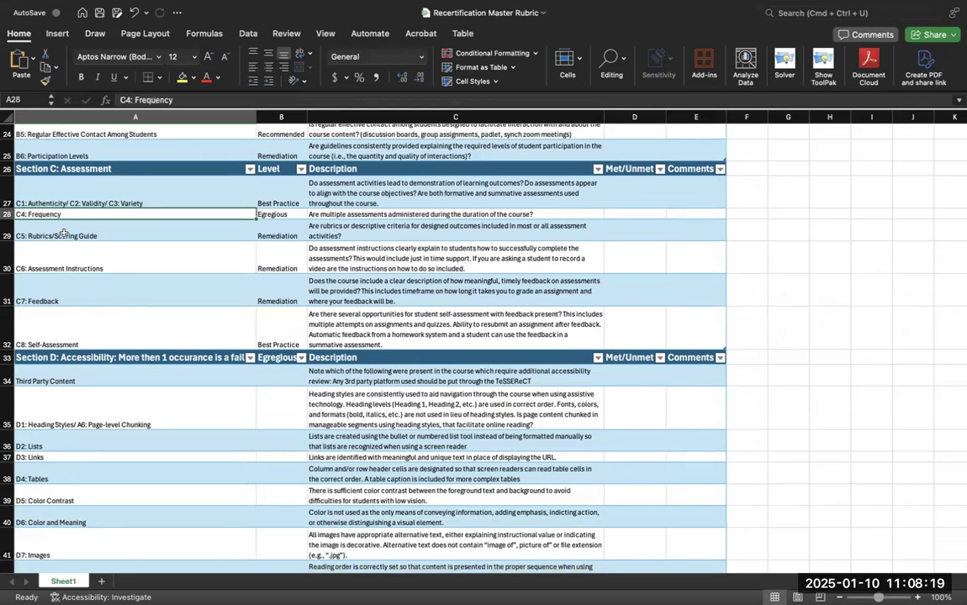
{"action": "left_click", "coordinate": [64, 242]}
{"action": "left_click", "coordinate": [65, 236]}
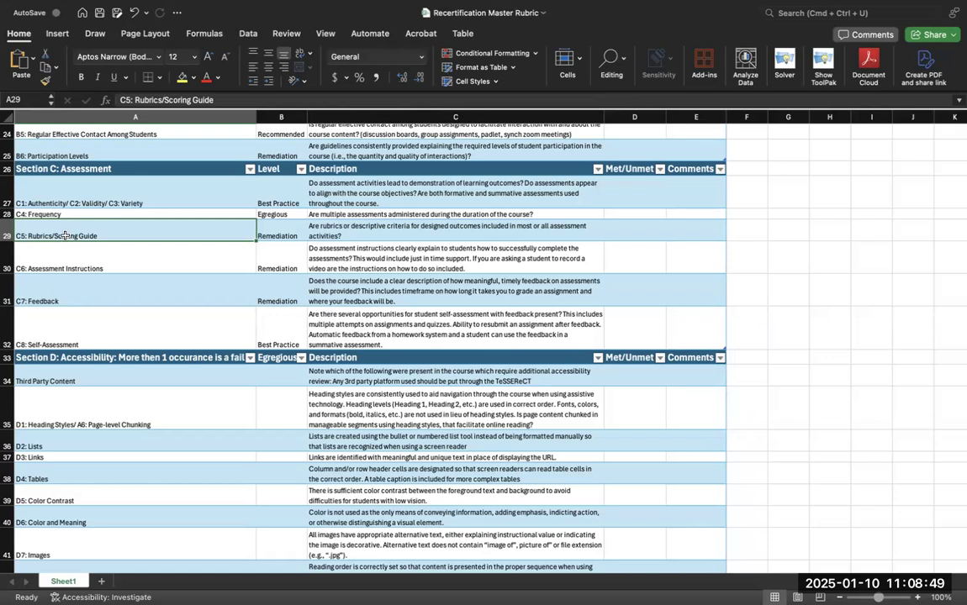
{"action": "left_click", "coordinate": [79, 267]}
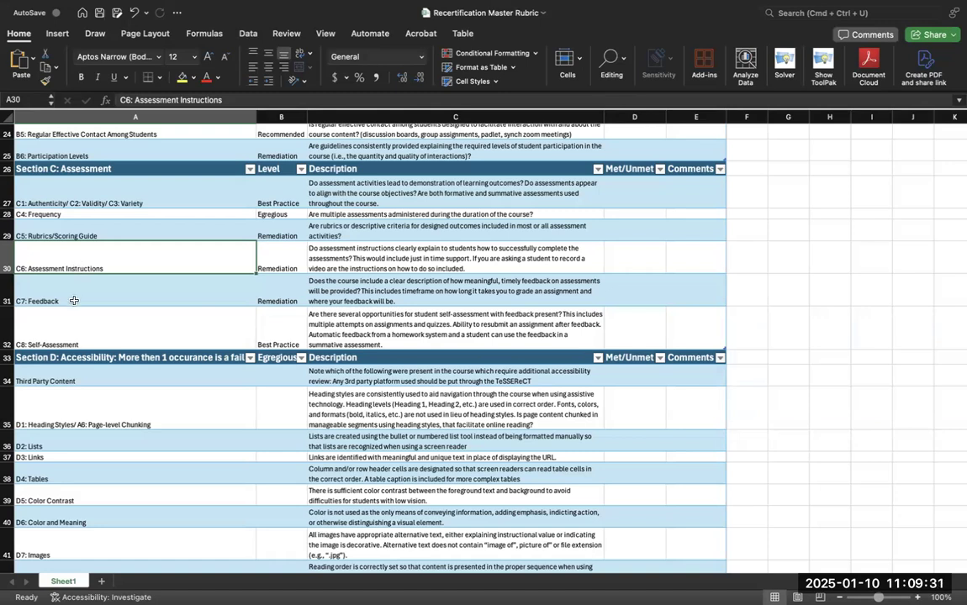
{"action": "left_click", "coordinate": [69, 300]}
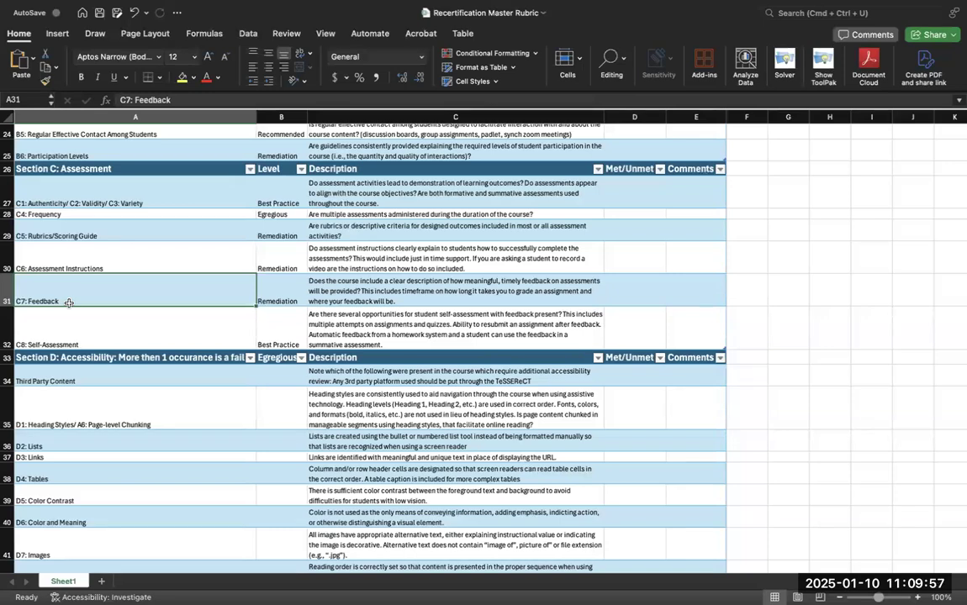
{"action": "left_click", "coordinate": [393, 292]}
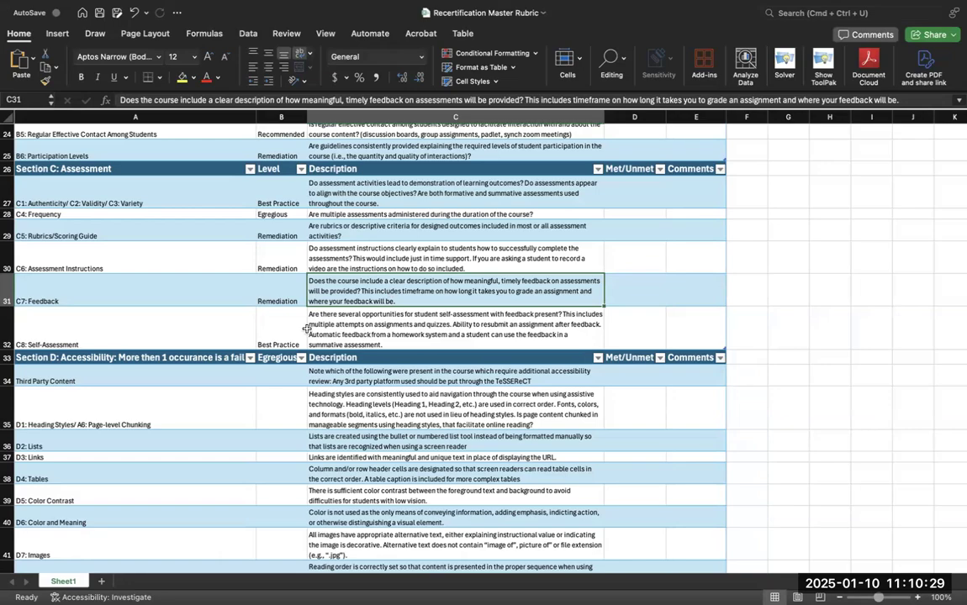
Examine the Section D accessibility criteria, select the section's header row 33, and return to the rubric's beginning
{"action": "scroll", "coordinate": [306, 328], "scroll_direction": "down", "scroll_amount": 3}
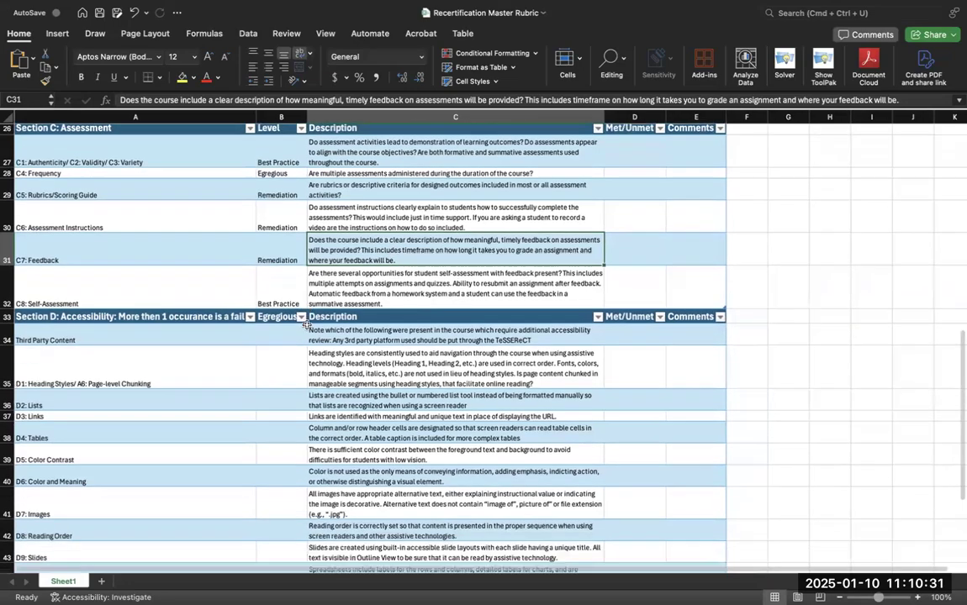
{"action": "scroll", "coordinate": [306, 325], "scroll_direction": "down", "scroll_amount": 4}
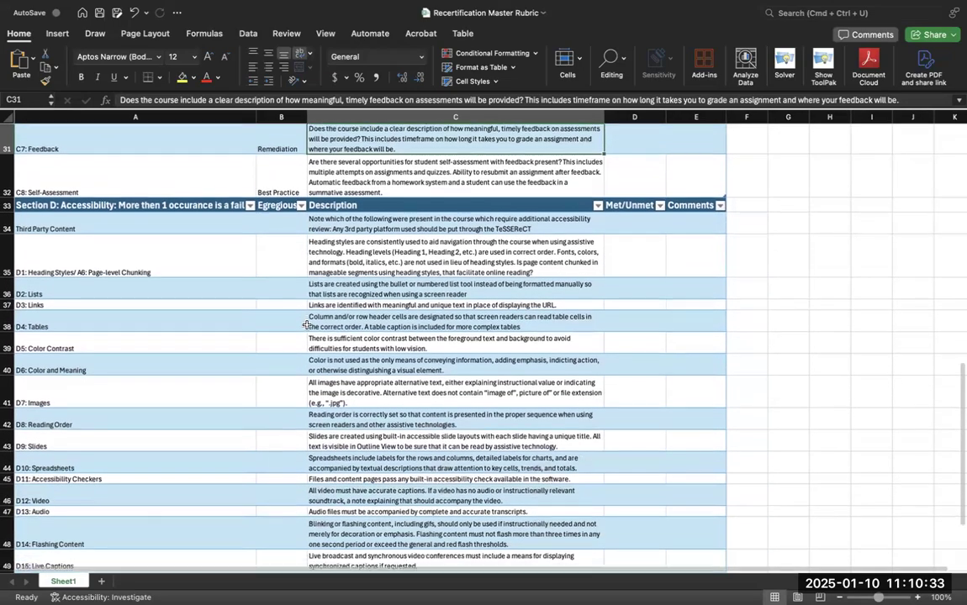
{"action": "scroll", "coordinate": [305, 326], "scroll_direction": "down", "scroll_amount": 2}
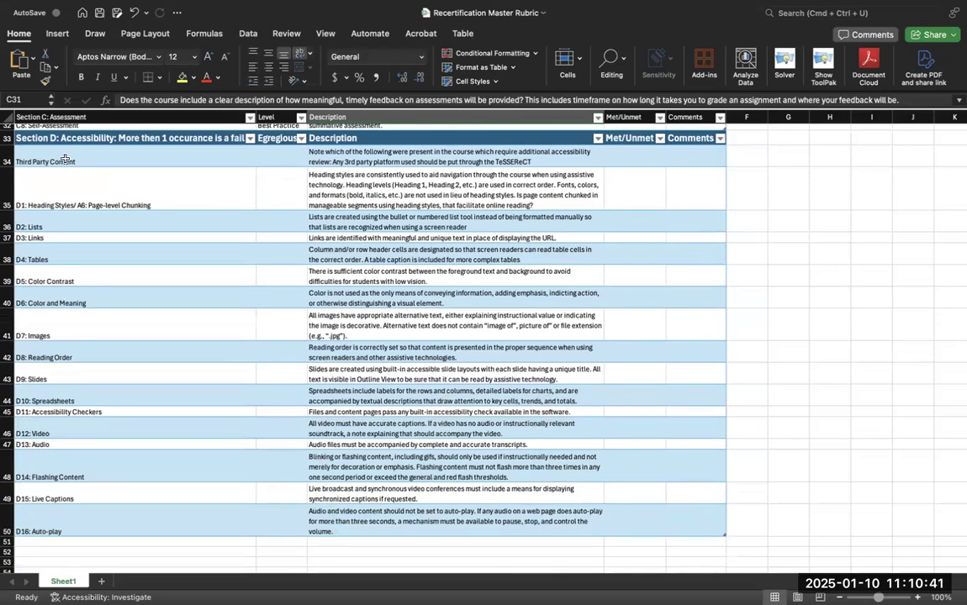
{"action": "left_click", "coordinate": [8, 138]}
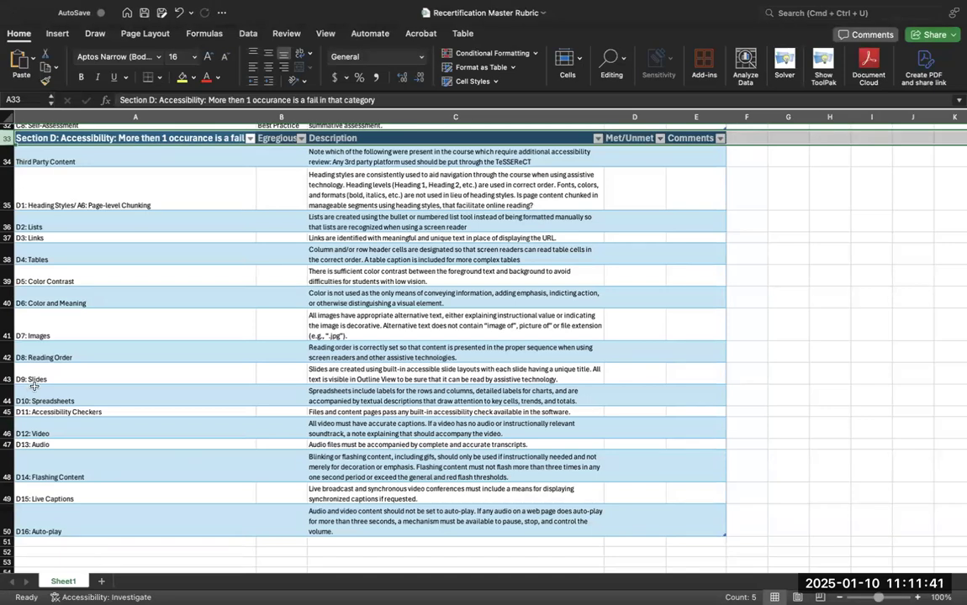
{"action": "scroll", "coordinate": [34, 384], "scroll_direction": "up", "scroll_amount": 1}
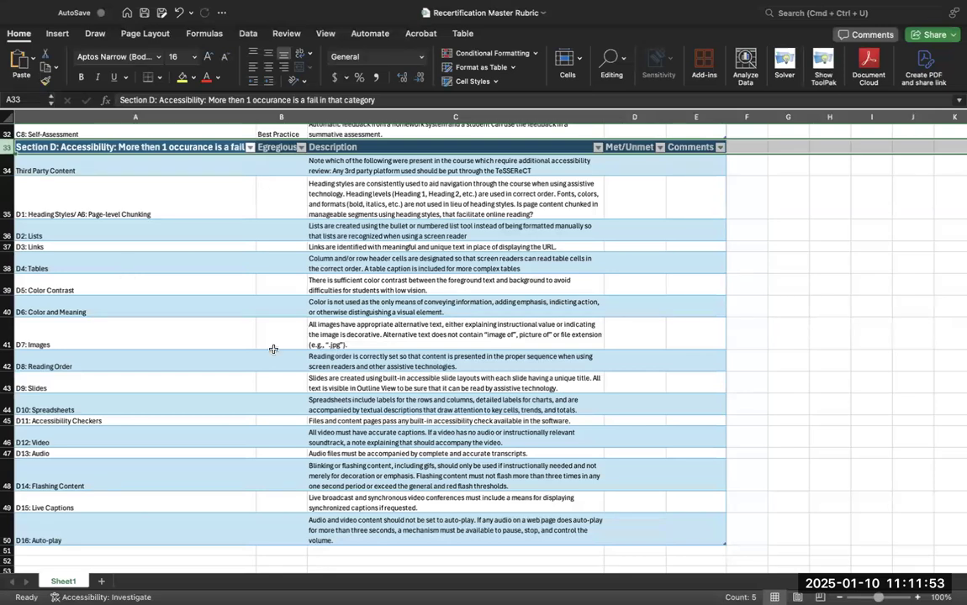
{"action": "scroll", "coordinate": [273, 349], "scroll_direction": "up", "scroll_amount": 1}
{"action": "scroll", "coordinate": [273, 349], "scroll_direction": "up", "scroll_amount": 10}
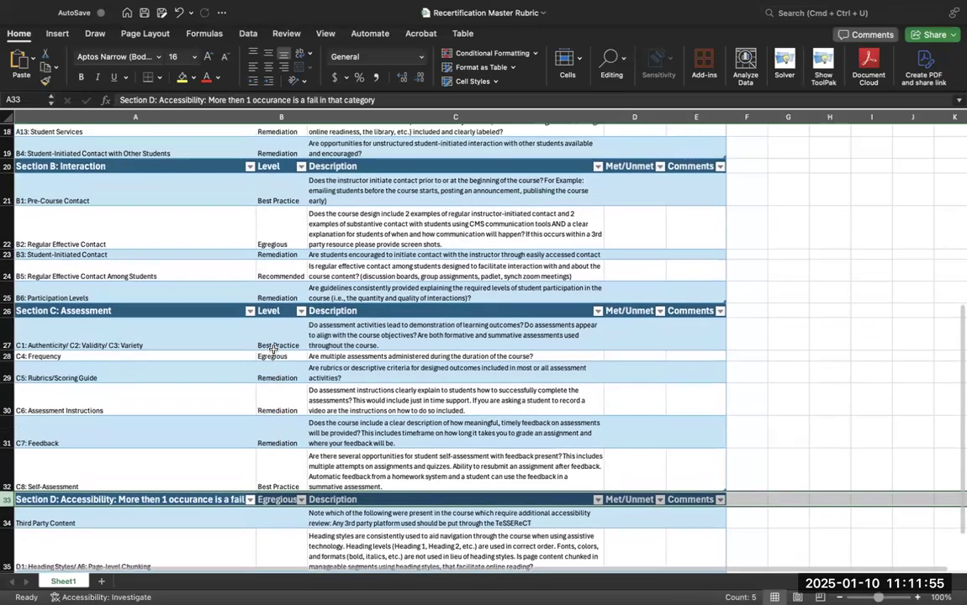
{"action": "scroll", "coordinate": [273, 348], "scroll_direction": "up", "scroll_amount": 10}
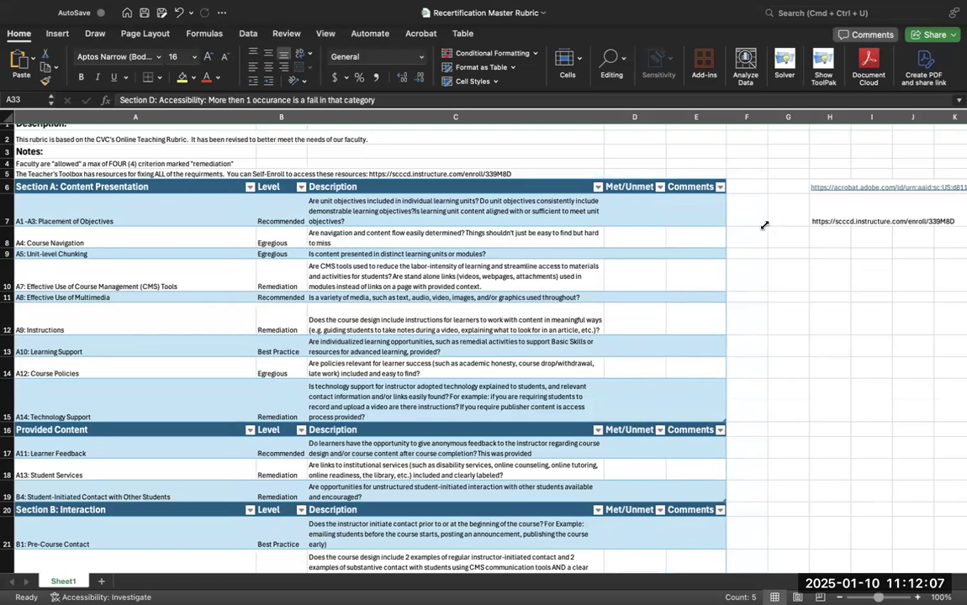
Switch to the browser and examine the French 1 Canvas sandbox home page, including its navigation buttons and instructor contact details
{"action": "left_click_drag", "start_coordinate": [760, 237], "coordinate": [707, 458]}
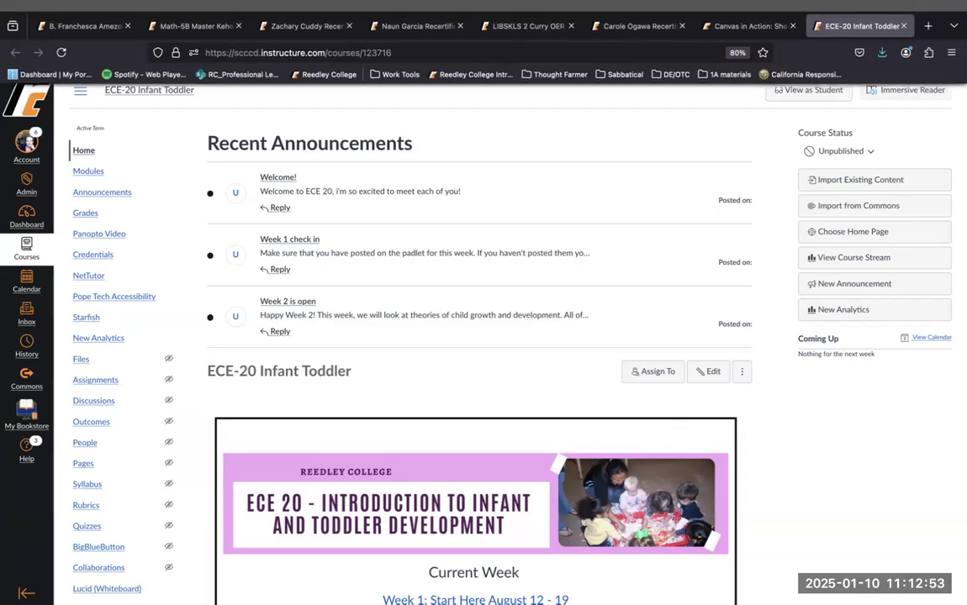
{"action": "left_click", "coordinate": [100, 21]}
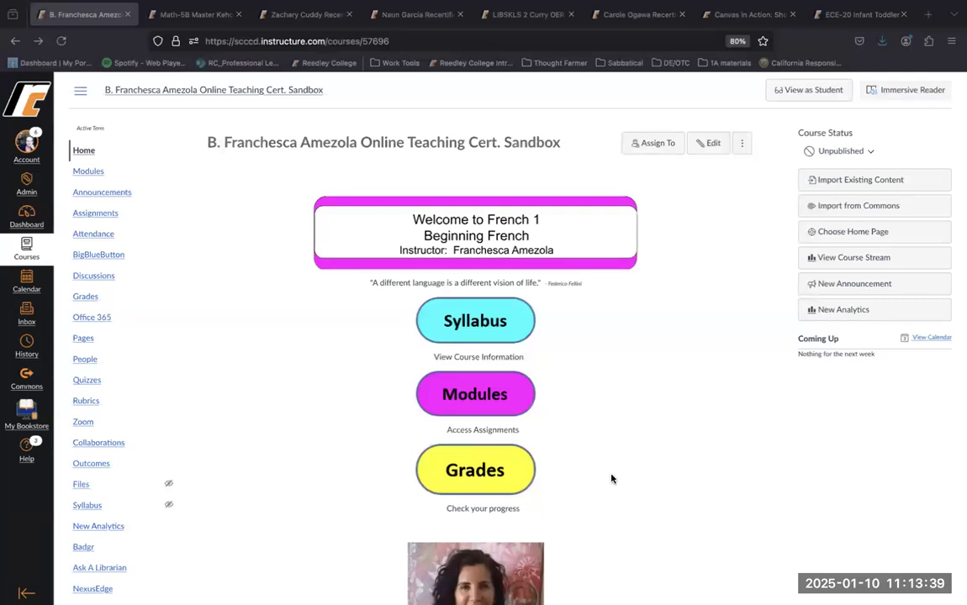
{"action": "scroll", "coordinate": [611, 478], "scroll_direction": "down", "scroll_amount": 2}
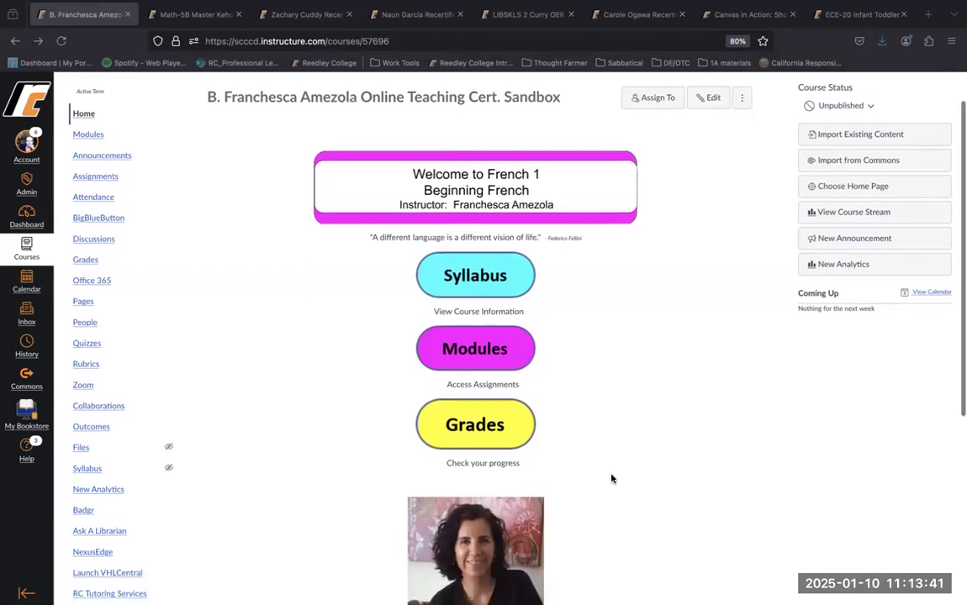
{"action": "scroll", "coordinate": [611, 479], "scroll_direction": "down", "scroll_amount": 3}
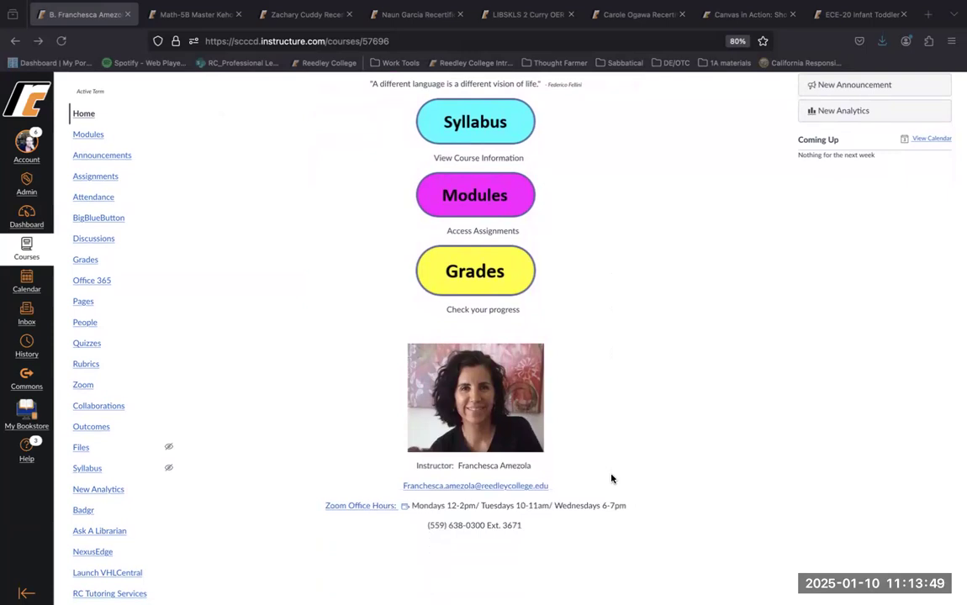
{"action": "scroll", "coordinate": [602, 338], "scroll_direction": "up", "scroll_amount": 1}
{"action": "scroll", "coordinate": [602, 338], "scroll_direction": "up", "scroll_amount": 2}
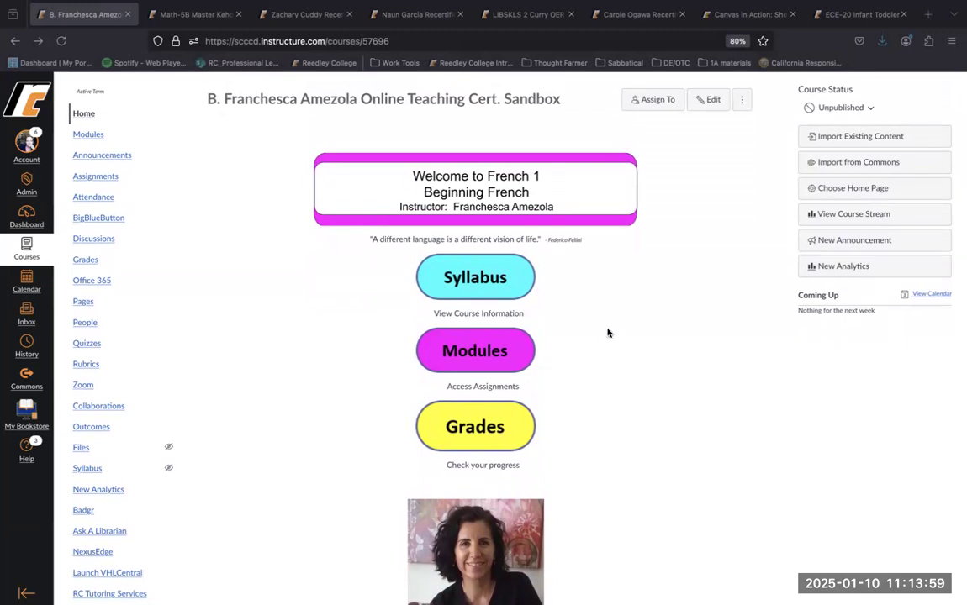
{"action": "scroll", "coordinate": [592, 361], "scroll_direction": "down", "scroll_amount": 1}
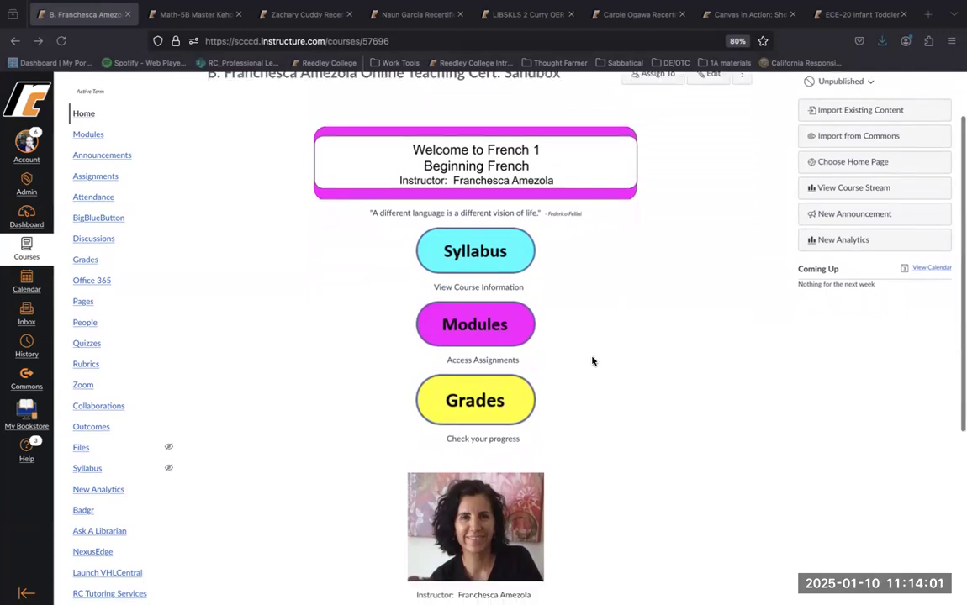
{"action": "scroll", "coordinate": [591, 361], "scroll_direction": "down", "scroll_amount": 2}
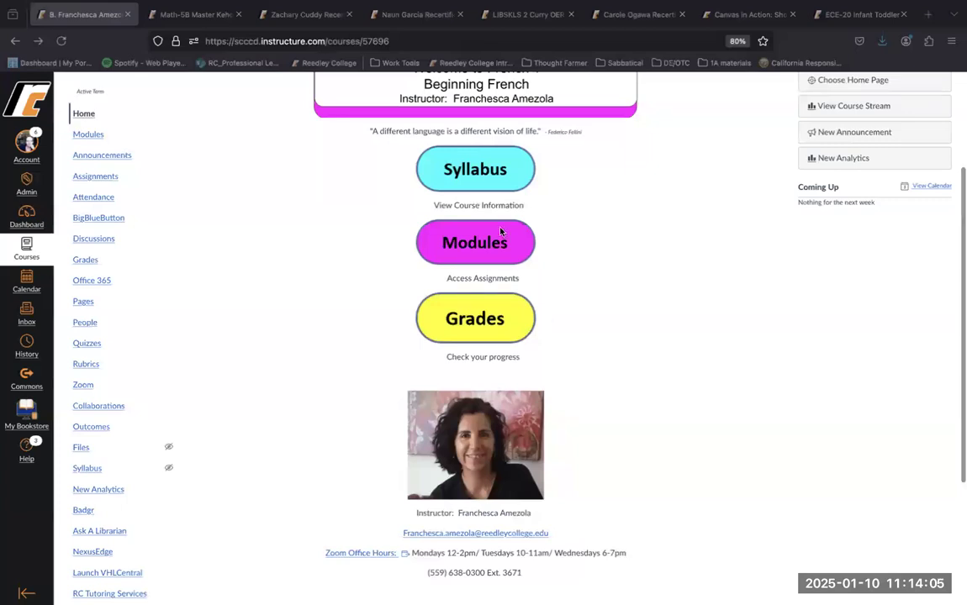
{"action": "scroll", "coordinate": [667, 316], "scroll_direction": "down", "scroll_amount": 2}
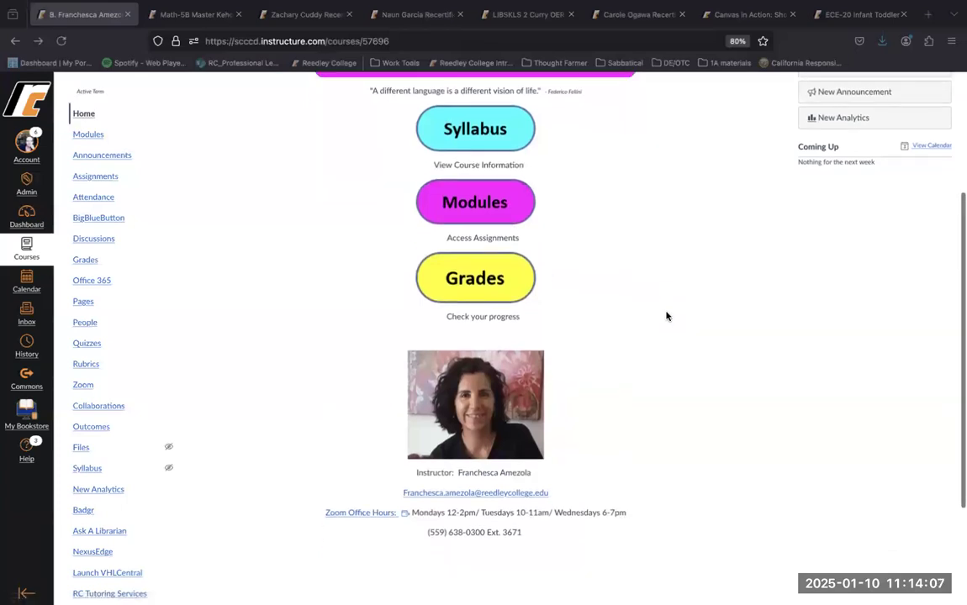
Open the French 1 course's modules from its home page and examine the Overview for Instructors, EXTRA INFORMATION and Course Information modules
{"action": "scroll", "coordinate": [667, 316], "scroll_direction": "up", "scroll_amount": 2}
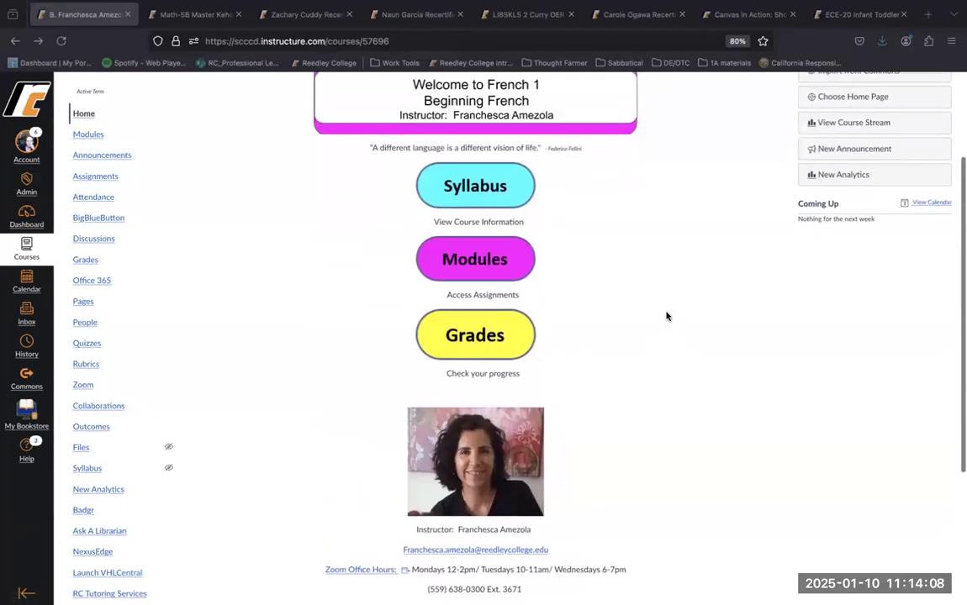
{"action": "left_click", "coordinate": [503, 262]}
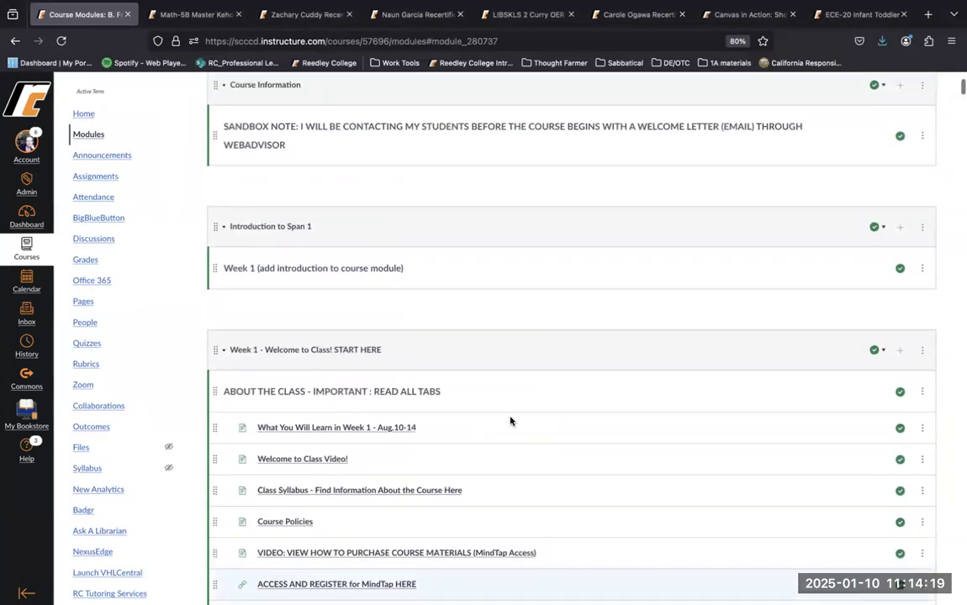
{"action": "scroll", "coordinate": [510, 420], "scroll_direction": "up", "scroll_amount": 5}
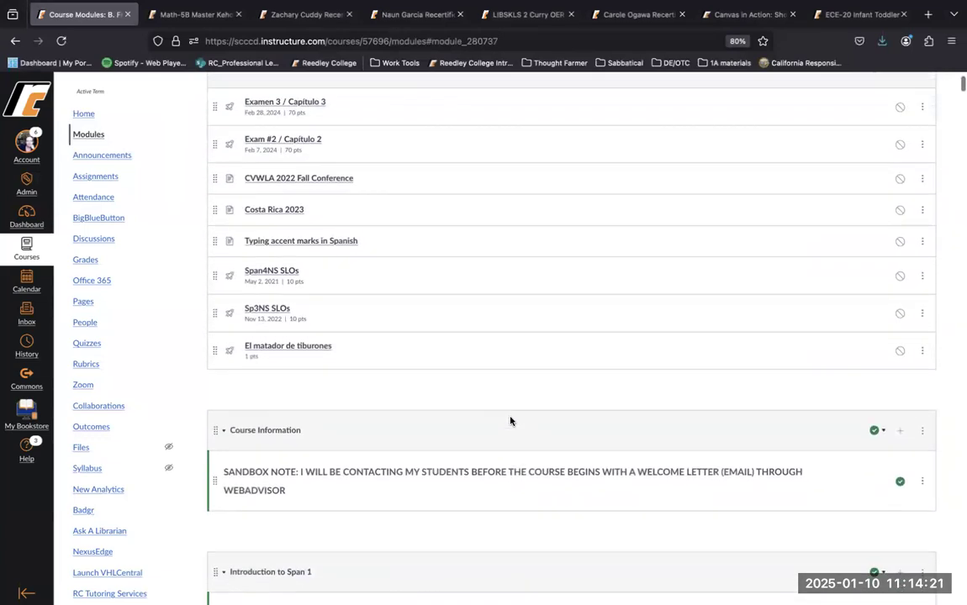
{"action": "scroll", "coordinate": [509, 420], "scroll_direction": "up", "scroll_amount": 5}
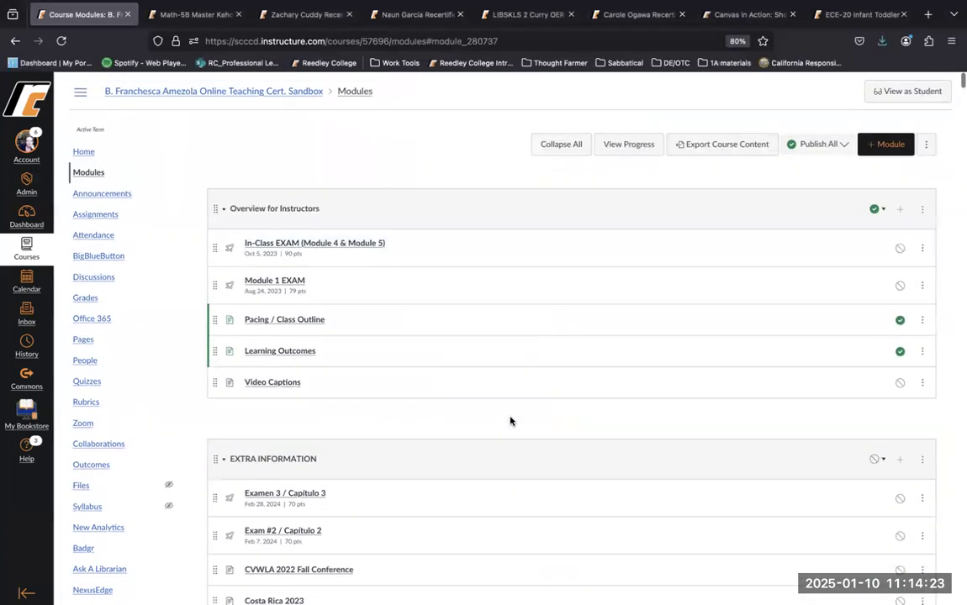
{"action": "scroll", "coordinate": [509, 418], "scroll_direction": "down", "scroll_amount": 5}
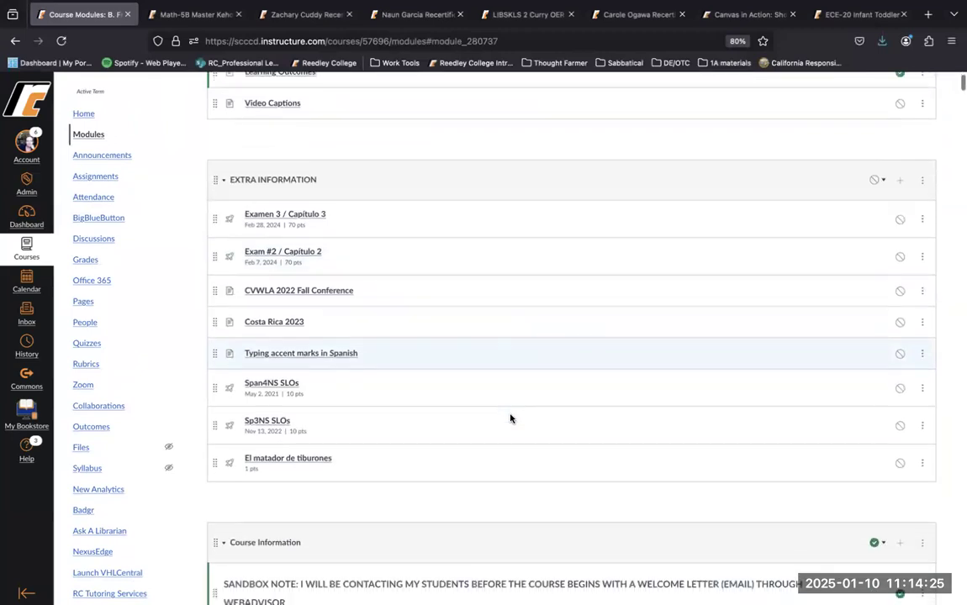
{"action": "scroll", "coordinate": [510, 417], "scroll_direction": "down", "scroll_amount": 6}
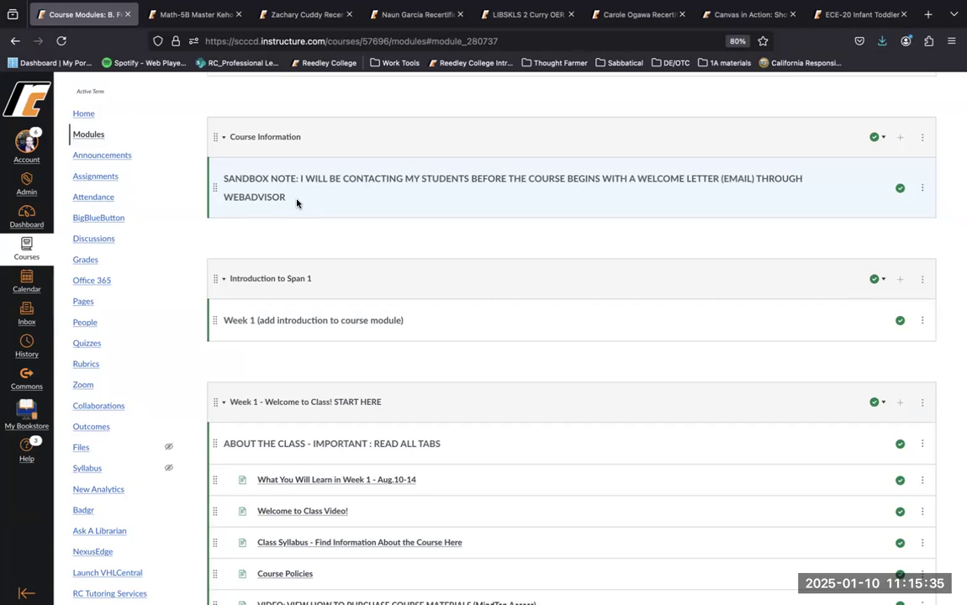
Open the "What You Will Learn in Week 1 - Aug.10-14" page from the Week 1 module and highlight its introductory line and three learning outcomes
{"action": "scroll", "coordinate": [309, 285], "scroll_direction": "down", "scroll_amount": 4}
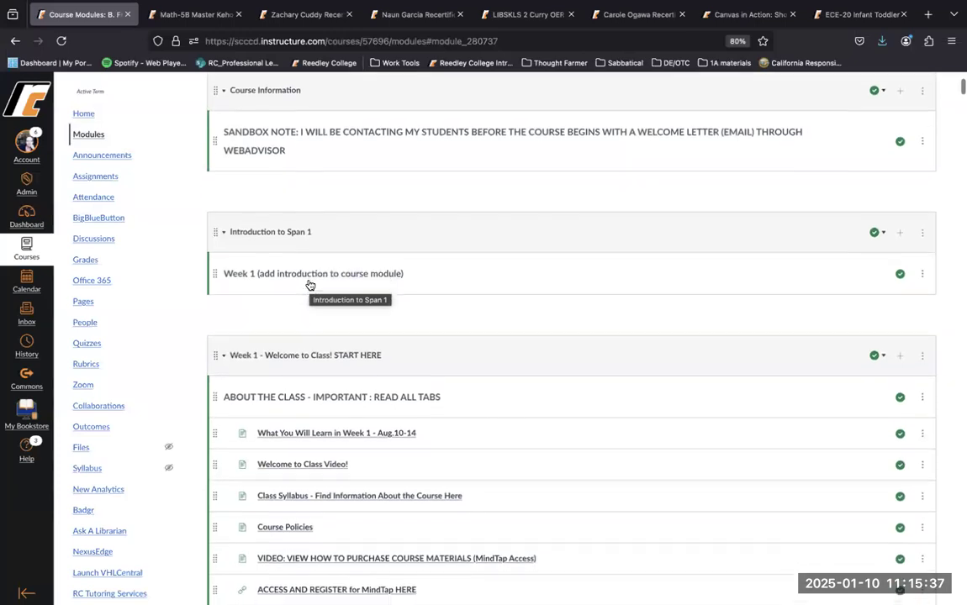
{"action": "scroll", "coordinate": [310, 285], "scroll_direction": "down", "scroll_amount": 2}
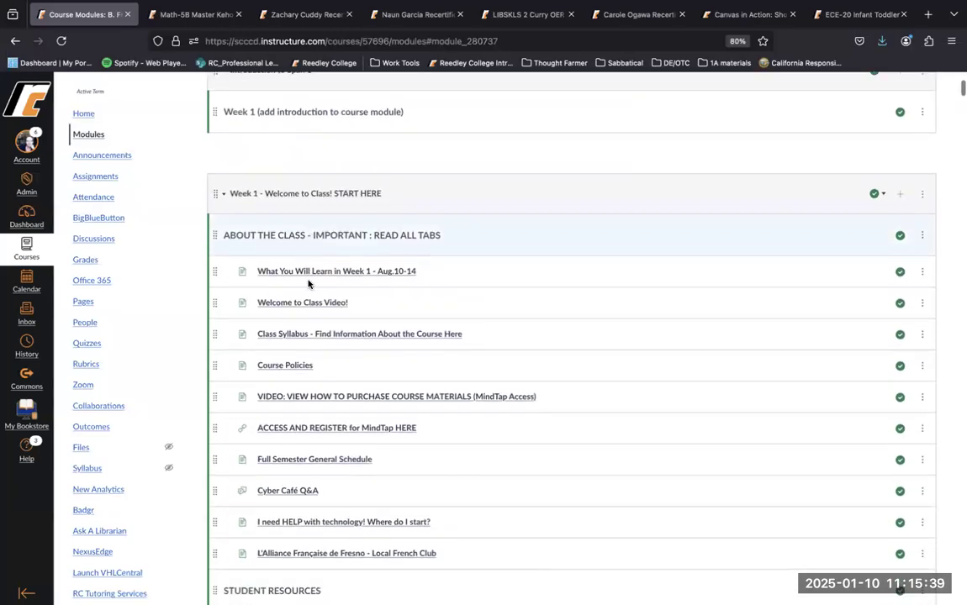
{"action": "scroll", "coordinate": [308, 284], "scroll_direction": "down", "scroll_amount": 1}
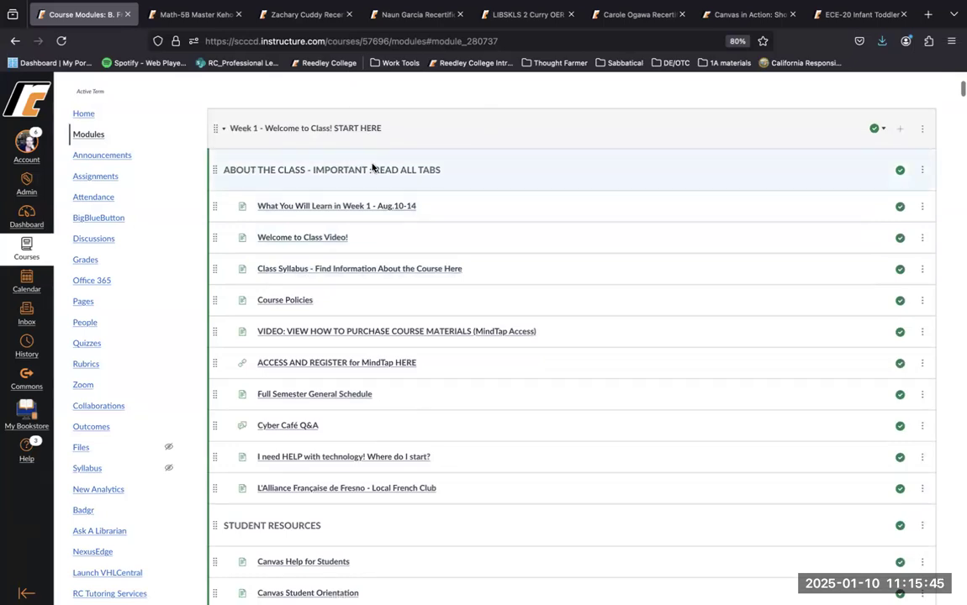
{"action": "scroll", "coordinate": [372, 167], "scroll_direction": "down", "scroll_amount": 1}
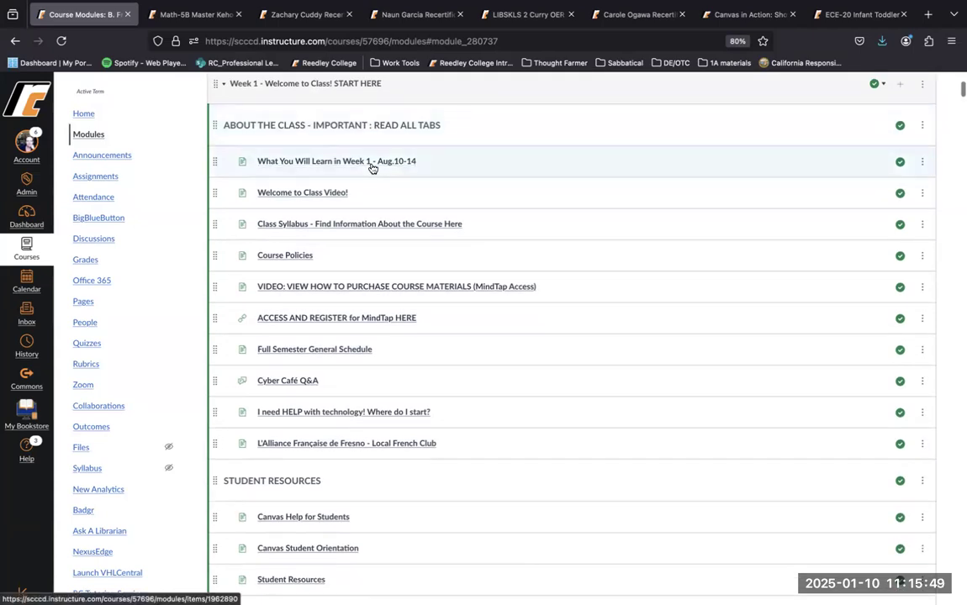
{"action": "left_click", "coordinate": [372, 167]}
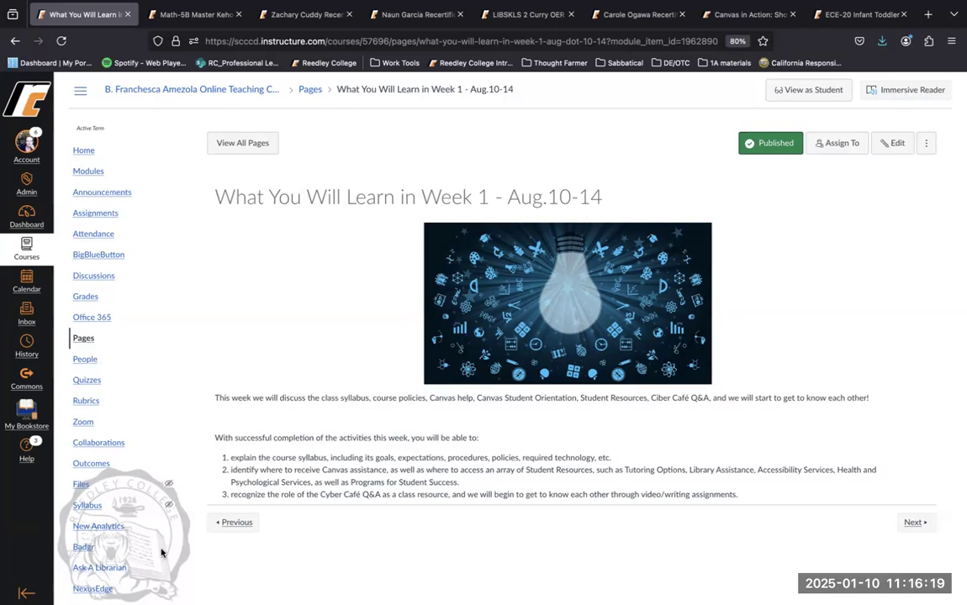
{"action": "triple_click", "coordinate": [215, 438]}
{"action": "left_click_drag", "start_coordinate": [335, 462], "coordinate": [424, 505]}
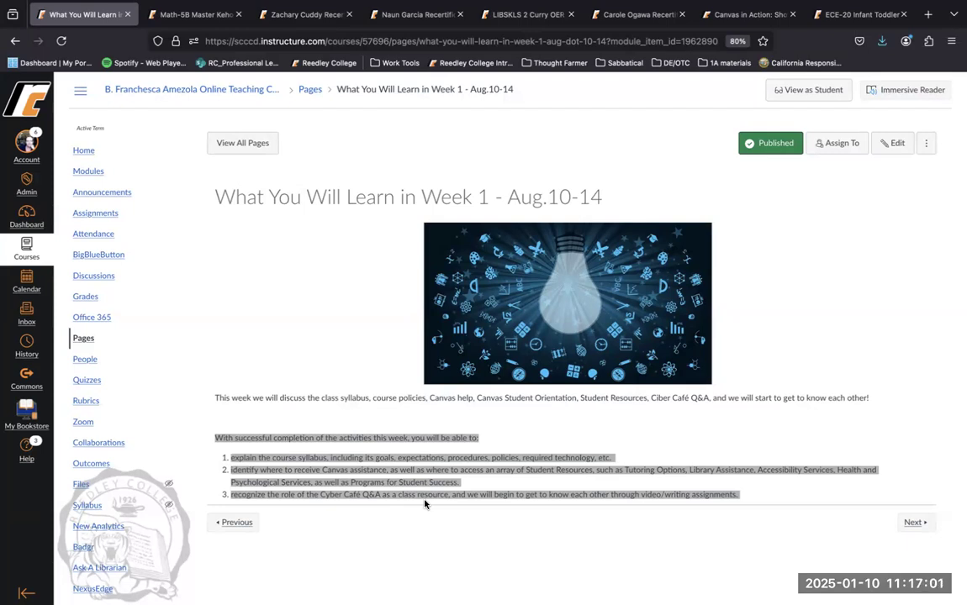
Return to the course modules and review the ABOUT THE CLASS items in the Week 1 - Welcome to Class! module
{"action": "left_click", "coordinate": [91, 173]}
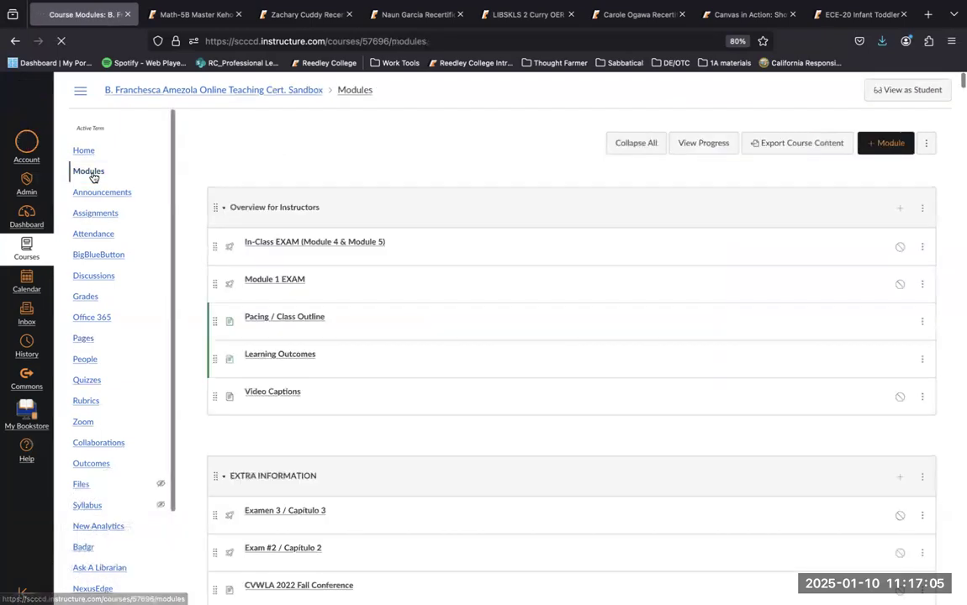
{"action": "scroll", "coordinate": [379, 437], "scroll_direction": "down", "scroll_amount": 4}
{"action": "scroll", "coordinate": [379, 437], "scroll_direction": "down", "scroll_amount": 7}
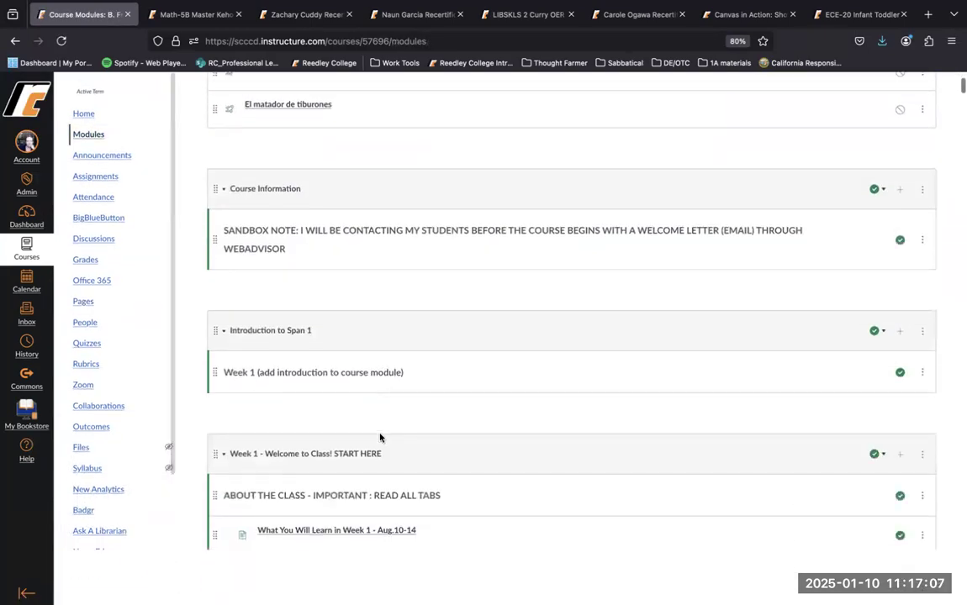
{"action": "scroll", "coordinate": [379, 437], "scroll_direction": "down", "scroll_amount": 3}
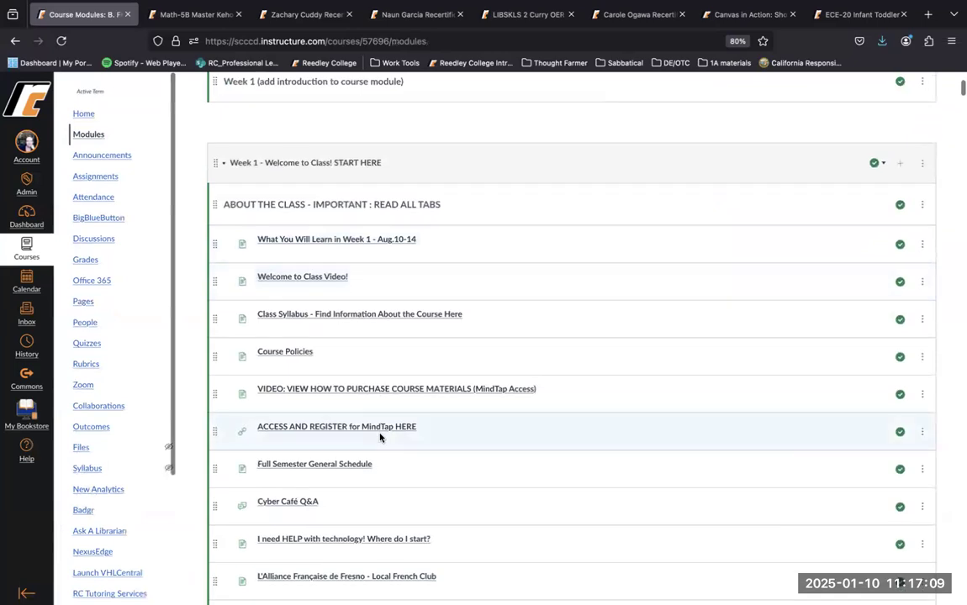
{"action": "scroll", "coordinate": [379, 437], "scroll_direction": "up", "scroll_amount": 1}
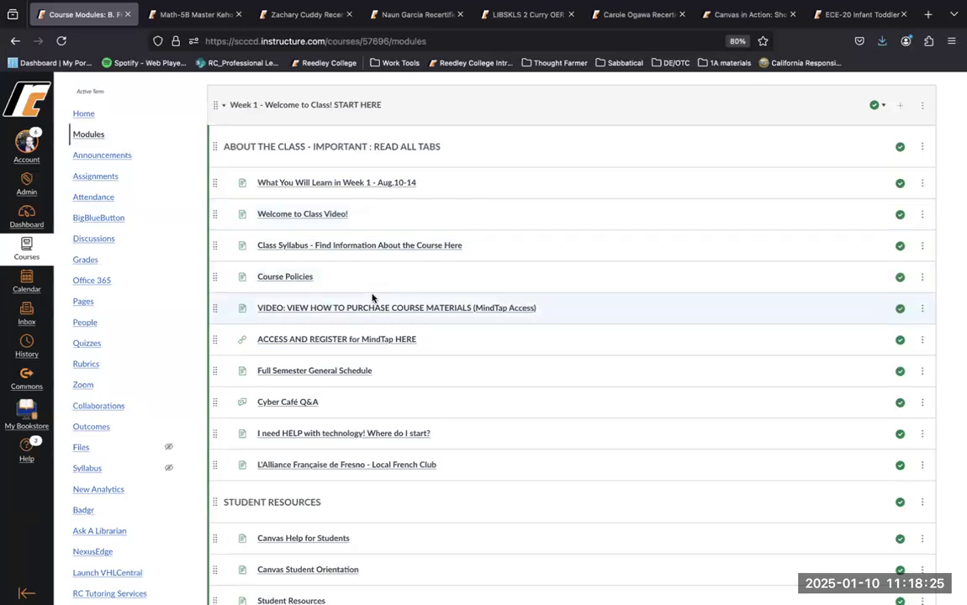
{"action": "scroll", "coordinate": [372, 298], "scroll_direction": "down", "scroll_amount": 1}
{"action": "scroll", "coordinate": [372, 298], "scroll_direction": "up", "scroll_amount": 1}
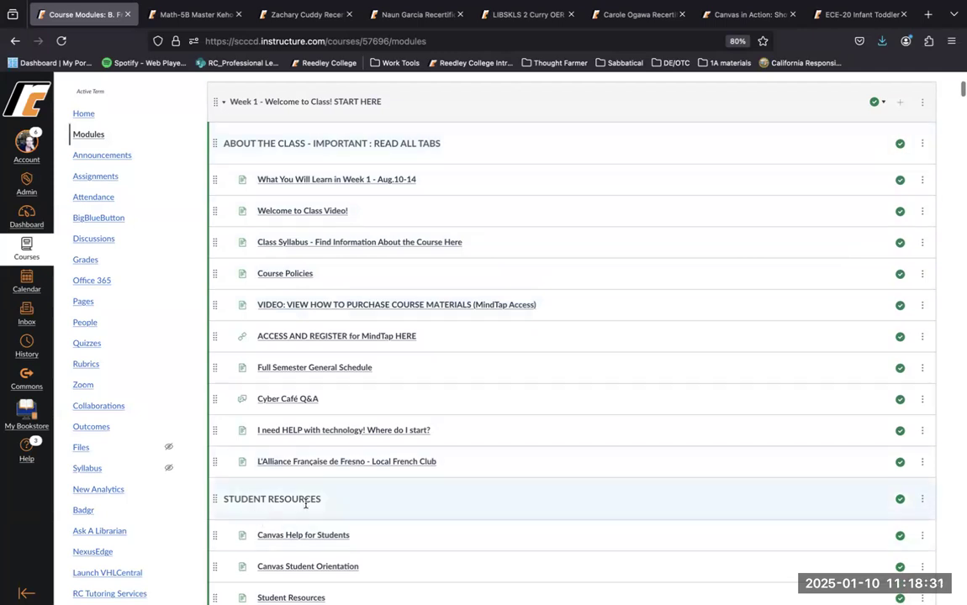
Highlight the STUDENT RESOURCES heading in the Week 1 module, clear the selection, and review the help and orientation pages beneath it
{"action": "scroll", "coordinate": [308, 503], "scroll_direction": "down", "scroll_amount": 1}
{"action": "scroll", "coordinate": [307, 504], "scroll_direction": "down", "scroll_amount": 3}
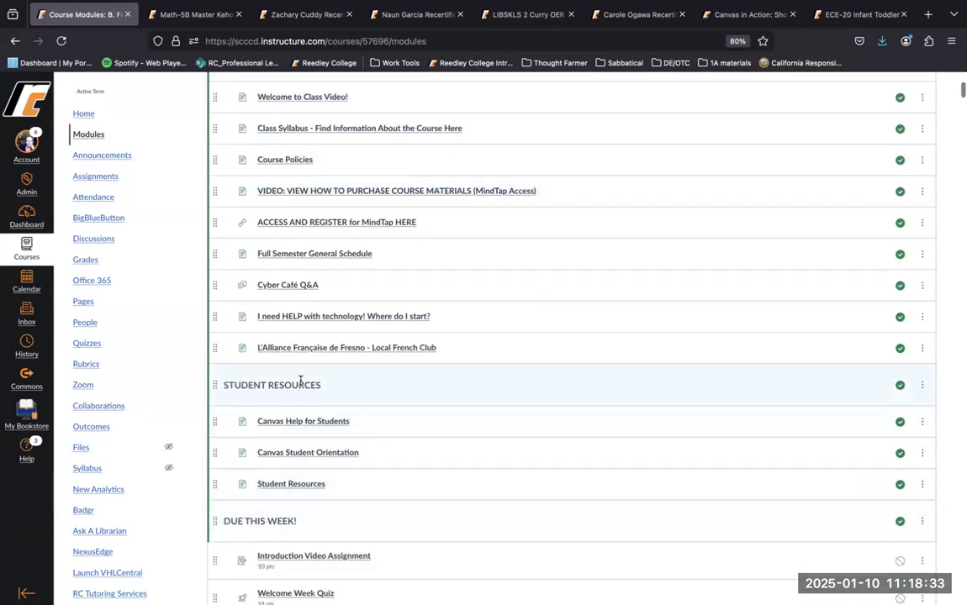
{"action": "triple_click", "coordinate": [299, 382]}
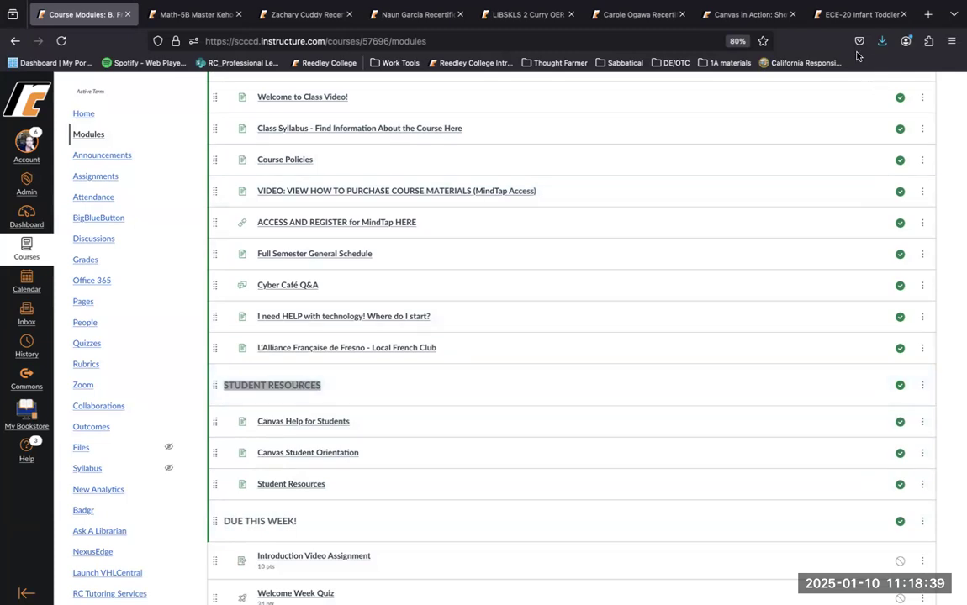
{"action": "left_click", "coordinate": [348, 388]}
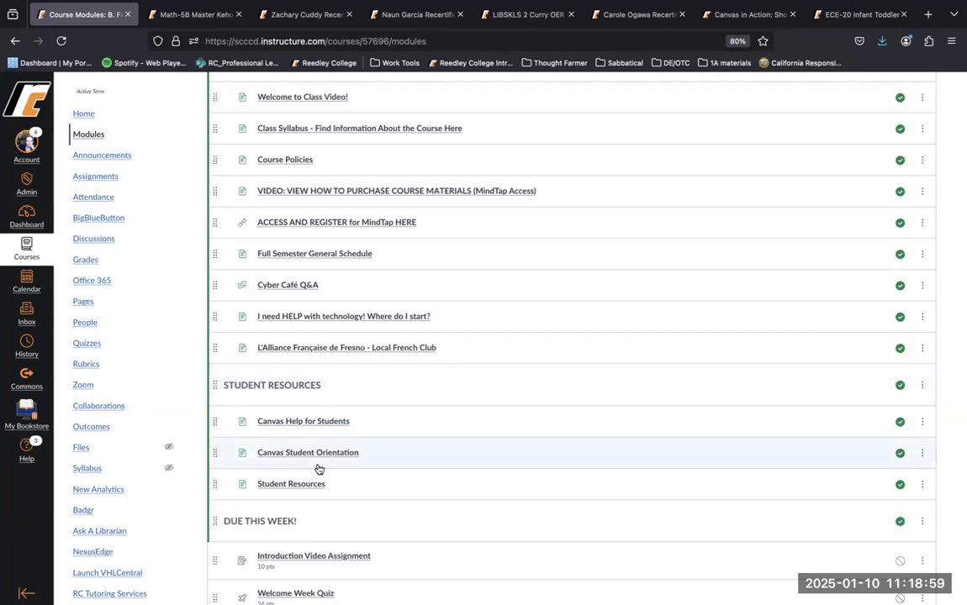
{"action": "scroll", "coordinate": [317, 466], "scroll_direction": "down", "scroll_amount": 1}
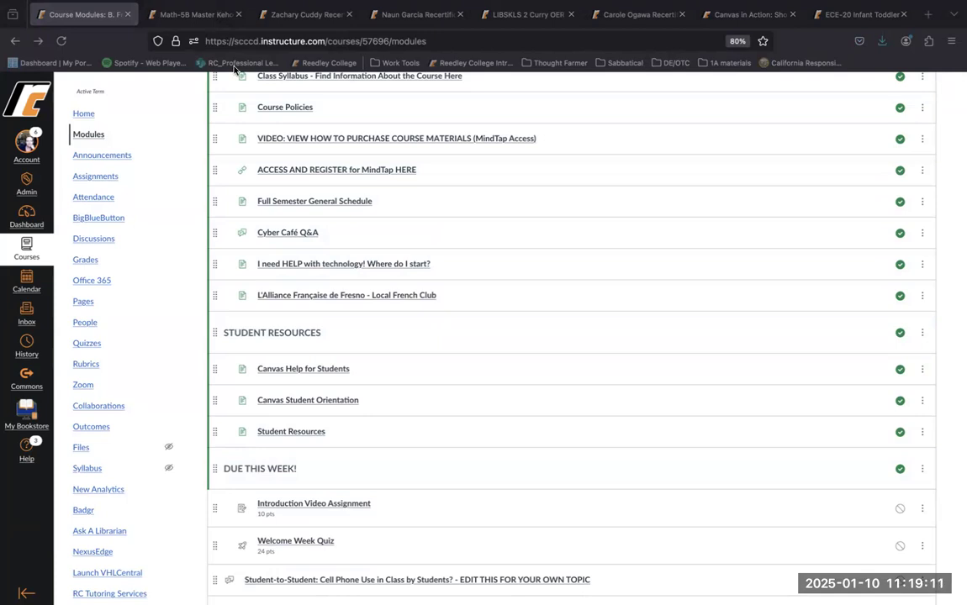
Examine the DUE THIS WEEK! assignments and quizzes in relation to the Week 1 module's overall organization
{"action": "scroll", "coordinate": [287, 390], "scroll_direction": "down", "scroll_amount": 5}
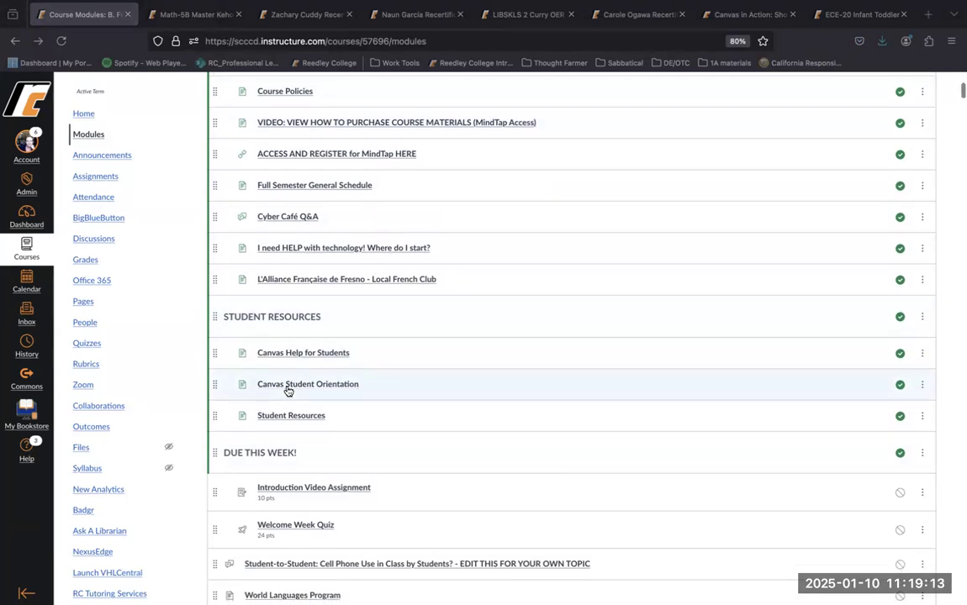
{"action": "scroll", "coordinate": [288, 390], "scroll_direction": "up", "scroll_amount": 2}
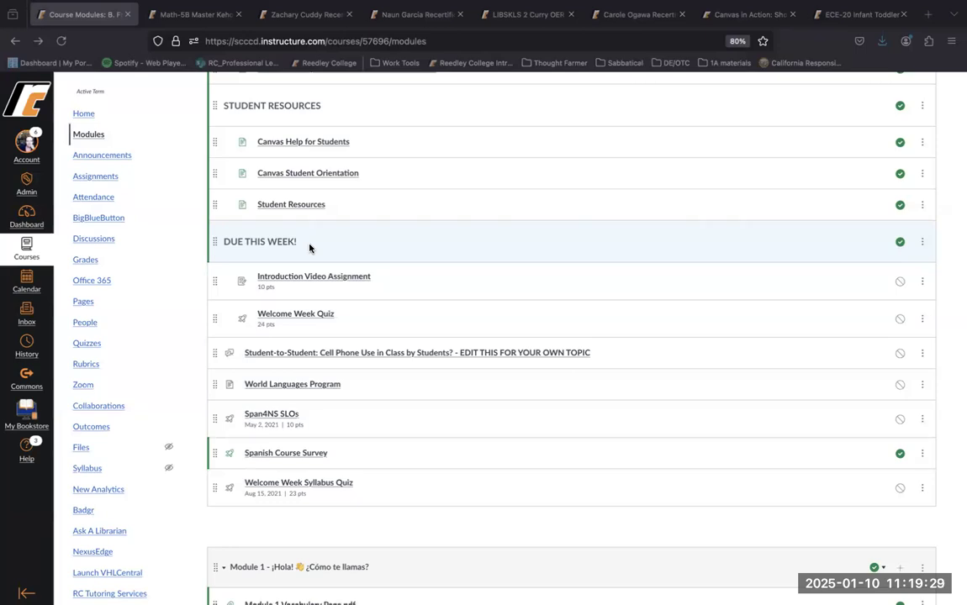
{"action": "scroll", "coordinate": [309, 247], "scroll_direction": "up", "scroll_amount": 5}
{"action": "scroll", "coordinate": [310, 248], "scroll_direction": "up", "scroll_amount": 2}
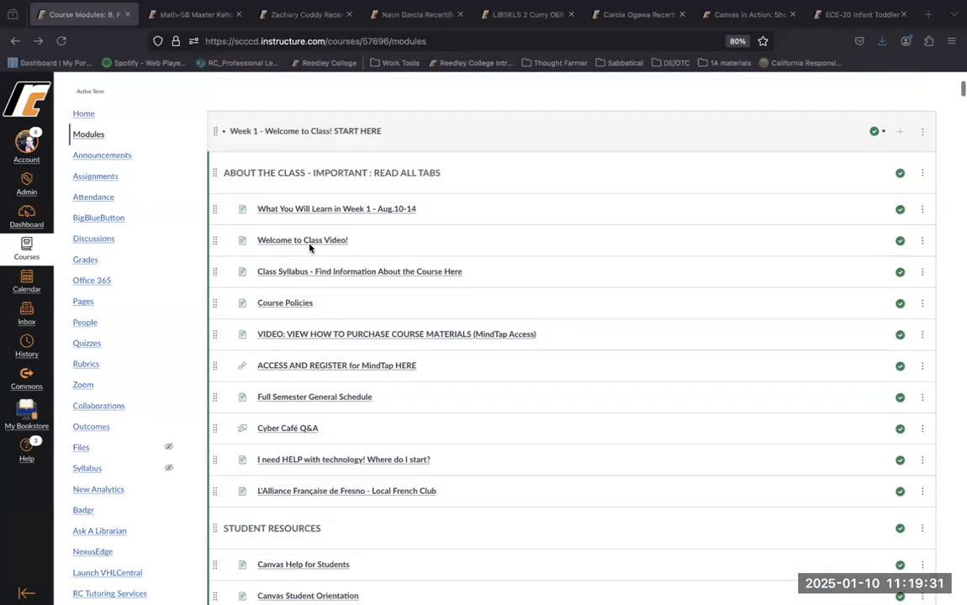
{"action": "scroll", "coordinate": [310, 248], "scroll_direction": "down", "scroll_amount": 6}
{"action": "scroll", "coordinate": [309, 248], "scroll_direction": "down", "scroll_amount": 1}
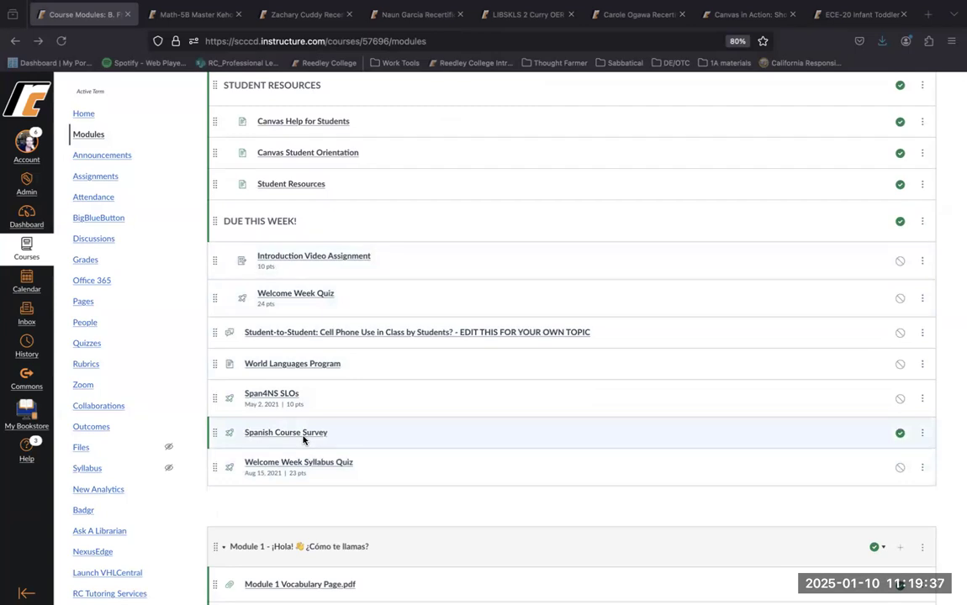
Compare the structure of Module 1's Week 2 pages and exercises with the Week 1 module's layout
{"action": "scroll", "coordinate": [302, 438], "scroll_direction": "down", "scroll_amount": 5}
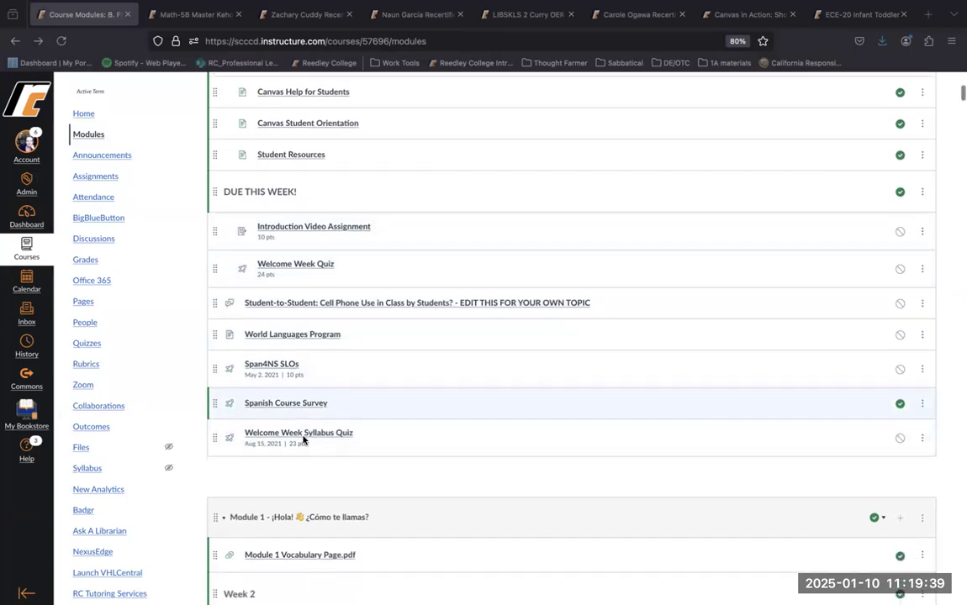
{"action": "scroll", "coordinate": [303, 439], "scroll_direction": "down", "scroll_amount": 3}
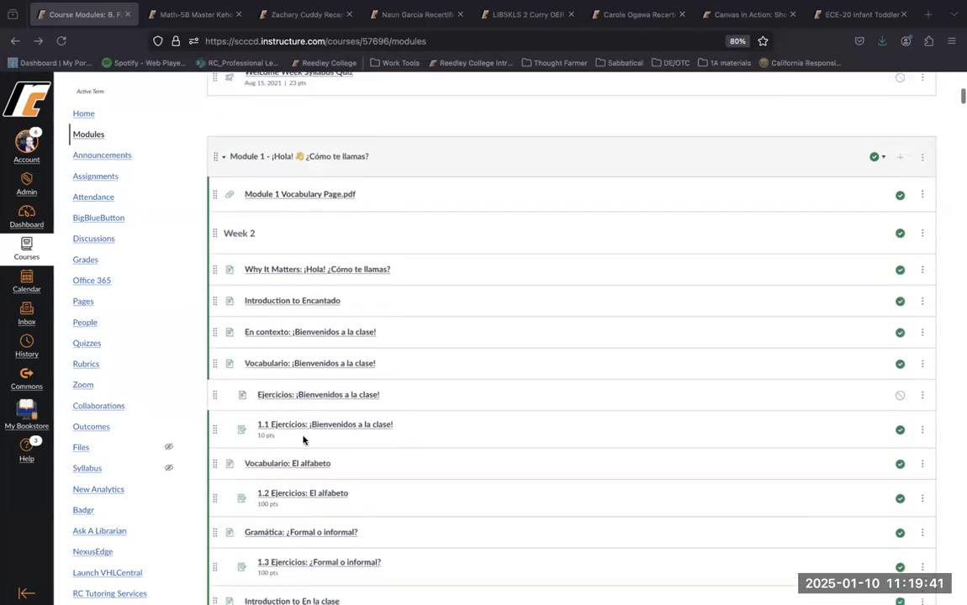
{"action": "scroll", "coordinate": [304, 440], "scroll_direction": "down", "scroll_amount": 1}
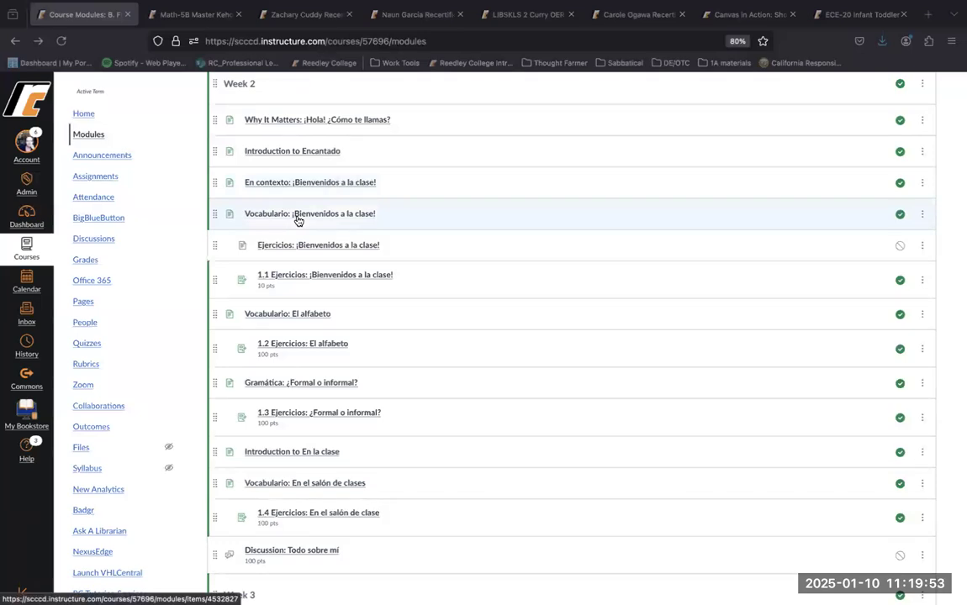
{"action": "scroll", "coordinate": [297, 220], "scroll_direction": "up", "scroll_amount": 10}
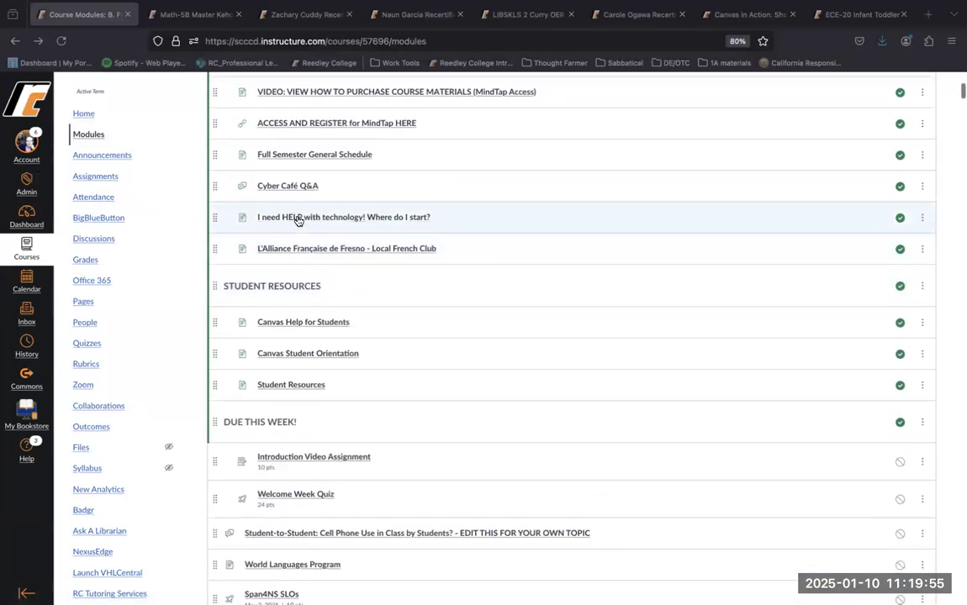
{"action": "scroll", "coordinate": [298, 221], "scroll_direction": "up", "scroll_amount": 3}
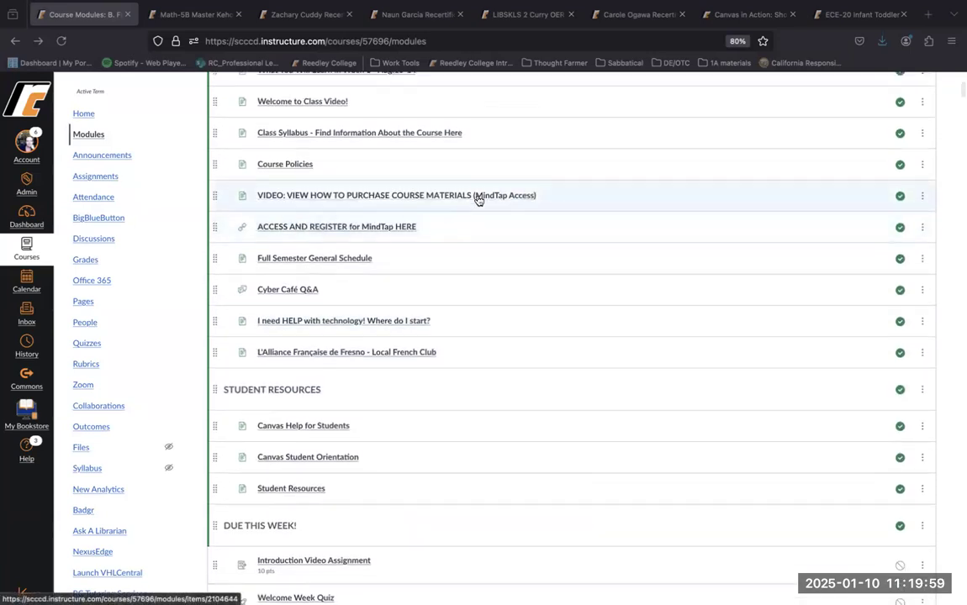
{"action": "scroll", "coordinate": [286, 520], "scroll_direction": "down", "scroll_amount": 3}
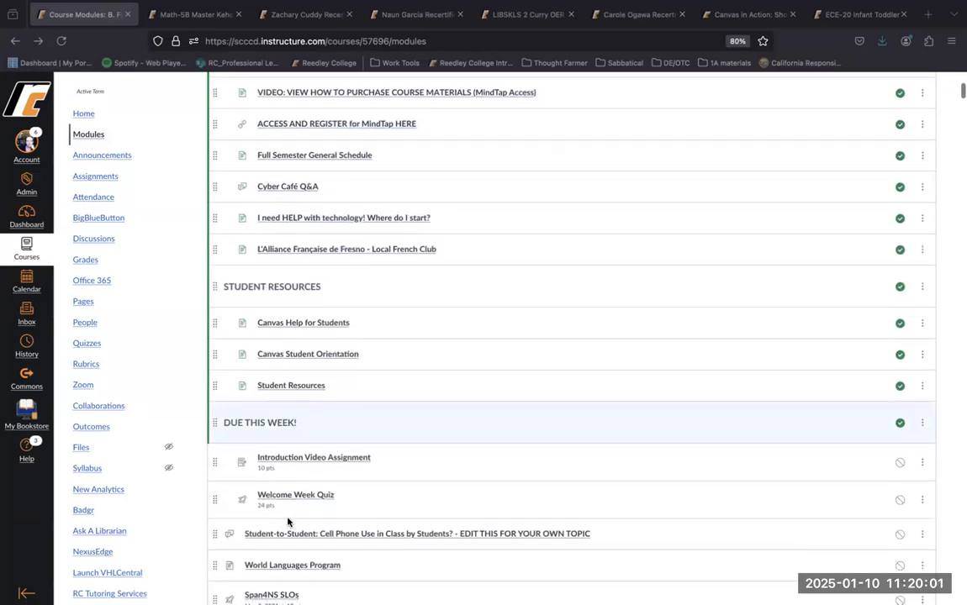
{"action": "scroll", "coordinate": [287, 522], "scroll_direction": "down", "scroll_amount": 10}
{"action": "scroll", "coordinate": [287, 521], "scroll_direction": "down", "scroll_amount": 9}
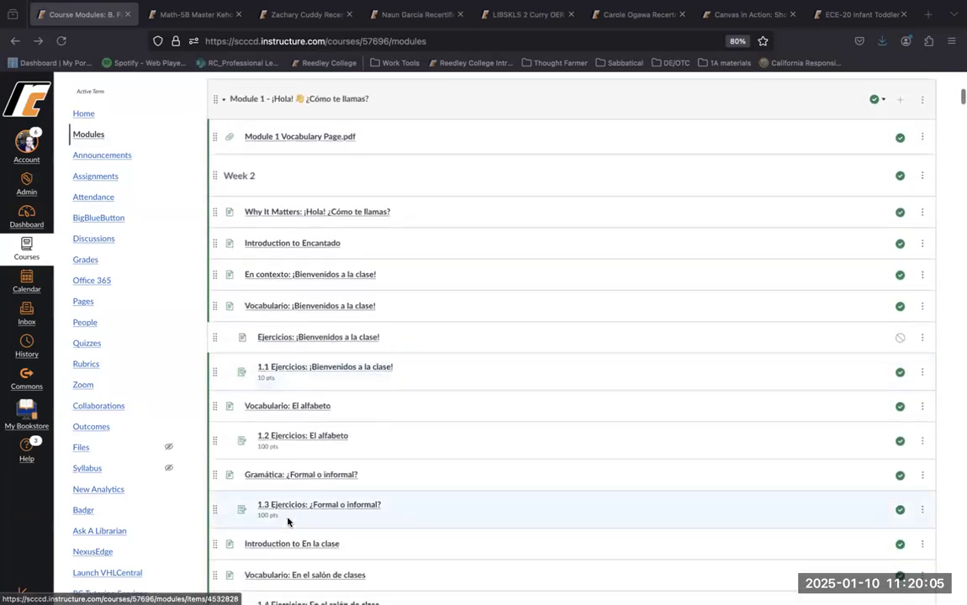
Open the "Vocabulario: ¡Bienvenidos a la clase!" page from Module 1 for editing and display its HTML code
{"action": "left_click", "coordinate": [310, 306]}
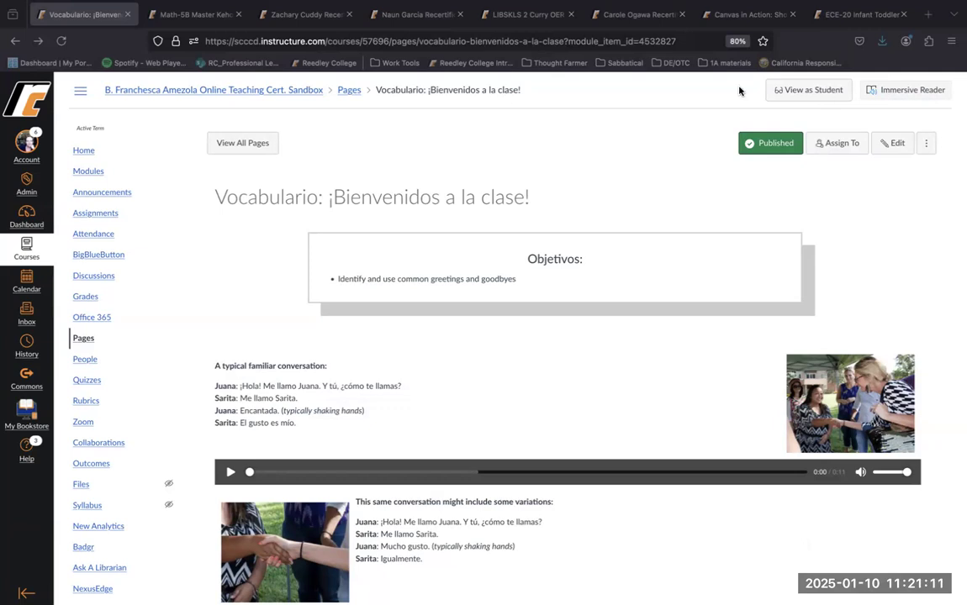
{"action": "left_click", "coordinate": [894, 144]}
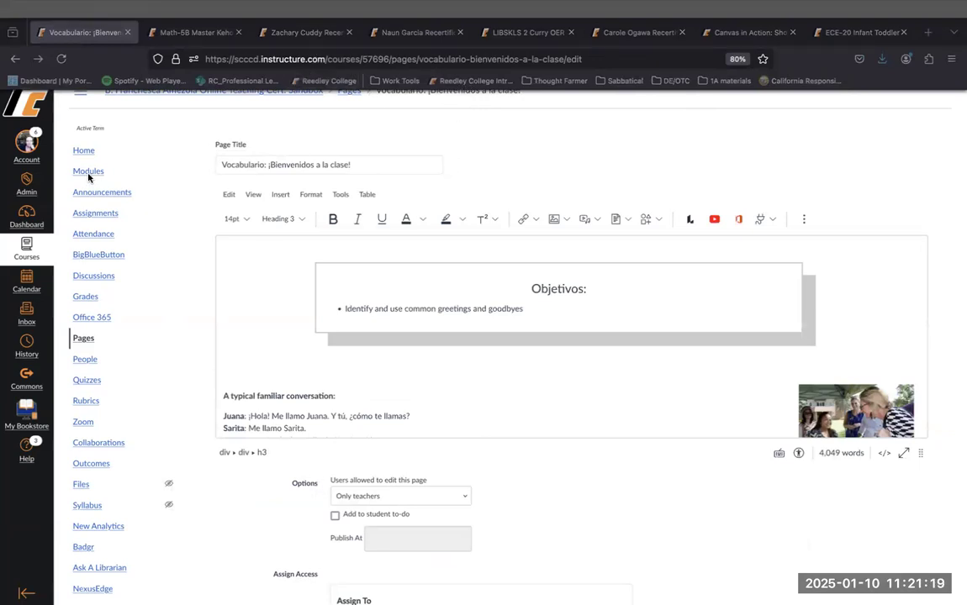
{"action": "left_click", "coordinate": [883, 453]}
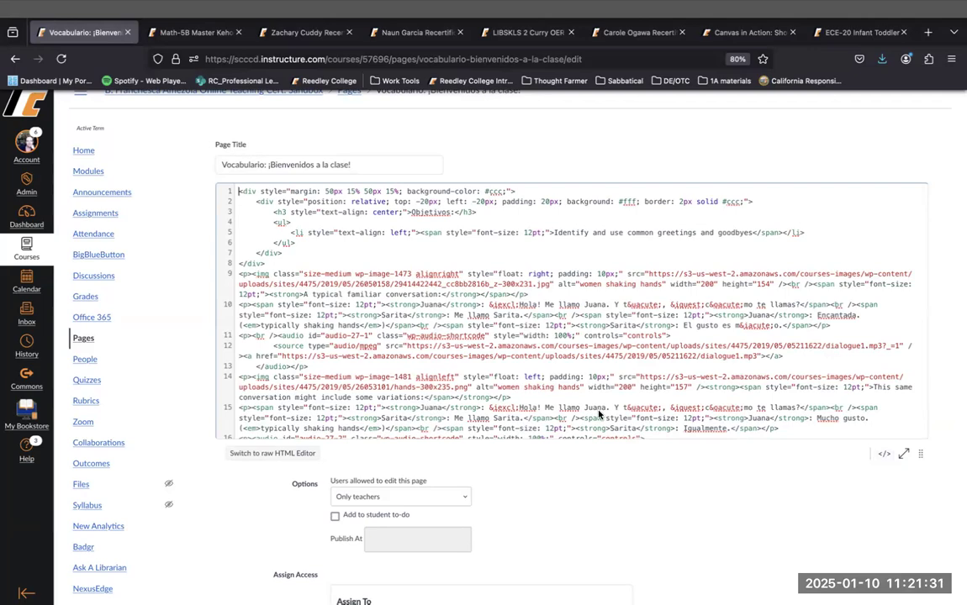
Examine the HTML code of the "Vocabulario: ¡Bienvenidos a la clase!" page, including its image alt text and audio elements
{"action": "scroll", "coordinate": [598, 414], "scroll_direction": "down", "scroll_amount": 2}
{"action": "scroll", "coordinate": [598, 414], "scroll_direction": "down", "scroll_amount": 3}
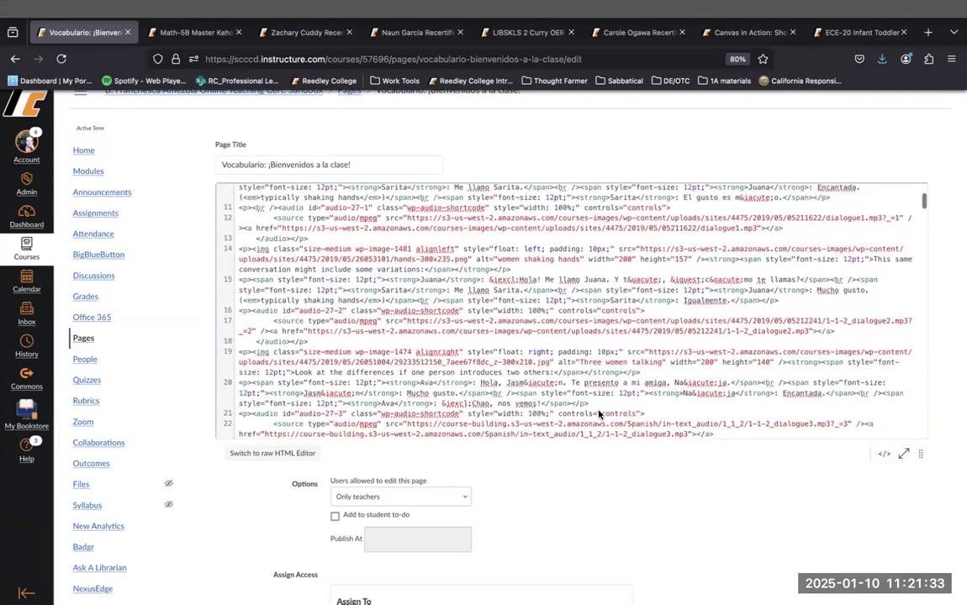
{"action": "scroll", "coordinate": [599, 414], "scroll_direction": "down", "scroll_amount": 4}
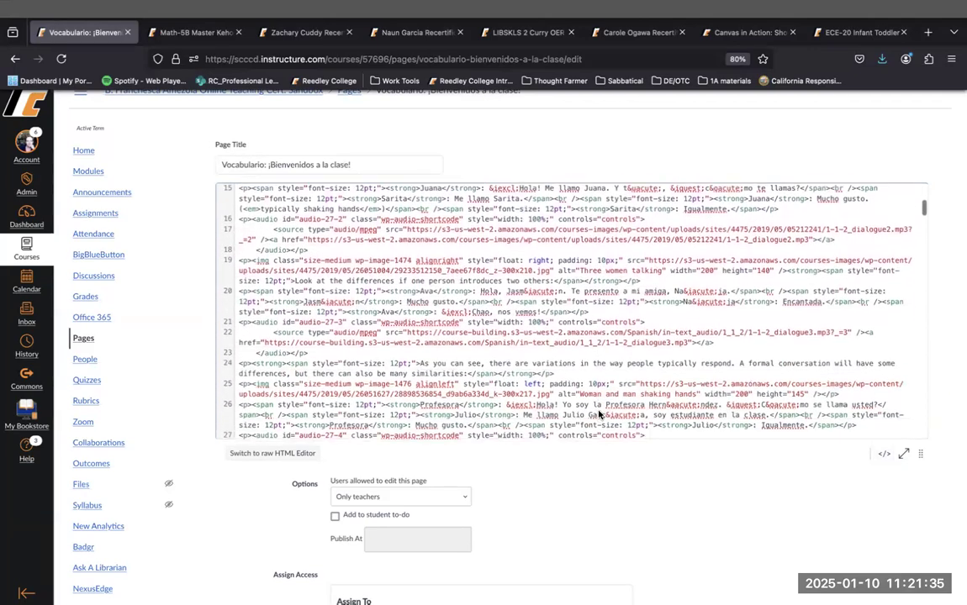
{"action": "scroll", "coordinate": [598, 414], "scroll_direction": "down", "scroll_amount": 1}
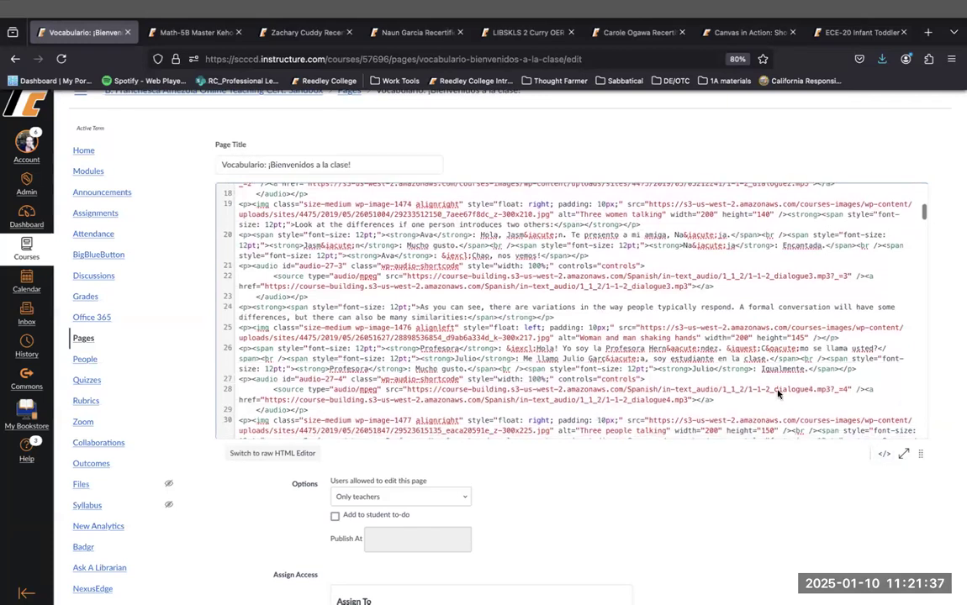
Return the Vocabulario page to the visual editor and review its dialogues, images and audio players
{"action": "left_click", "coordinate": [882, 455]}
{"action": "scroll", "coordinate": [652, 396], "scroll_direction": "down", "scroll_amount": 5}
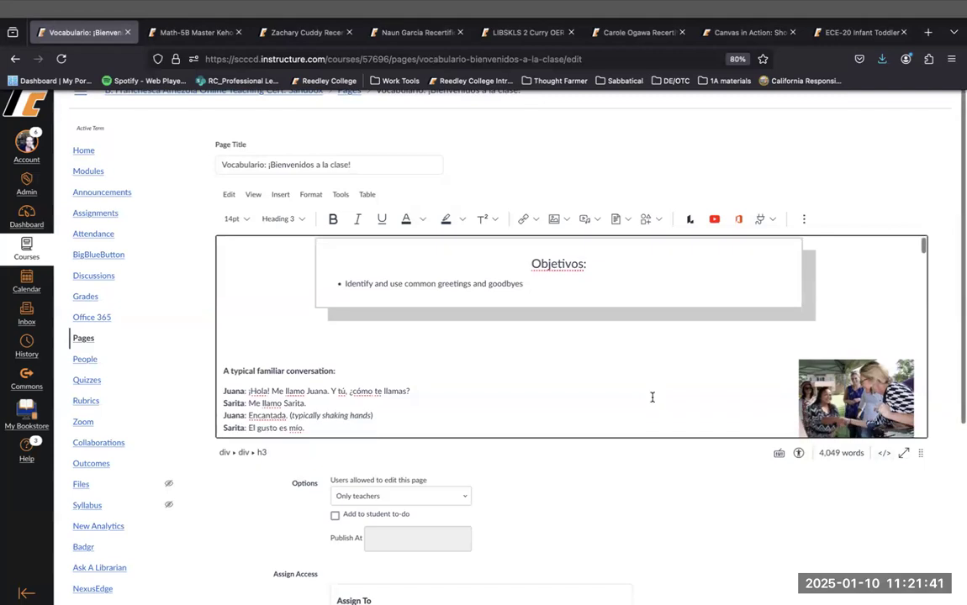
{"action": "scroll", "coordinate": [652, 396], "scroll_direction": "down", "scroll_amount": 10}
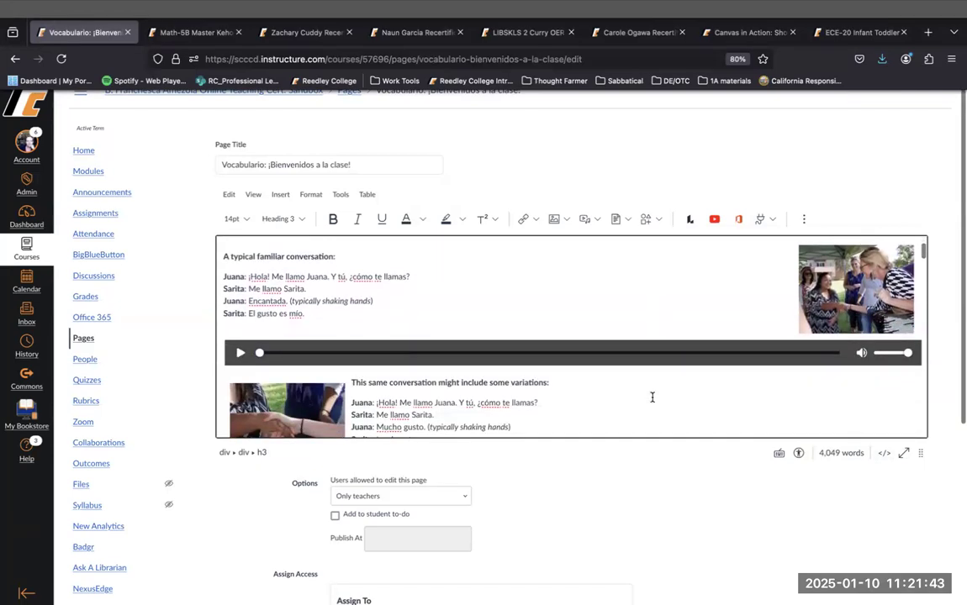
{"action": "scroll", "coordinate": [651, 396], "scroll_direction": "down", "scroll_amount": 10}
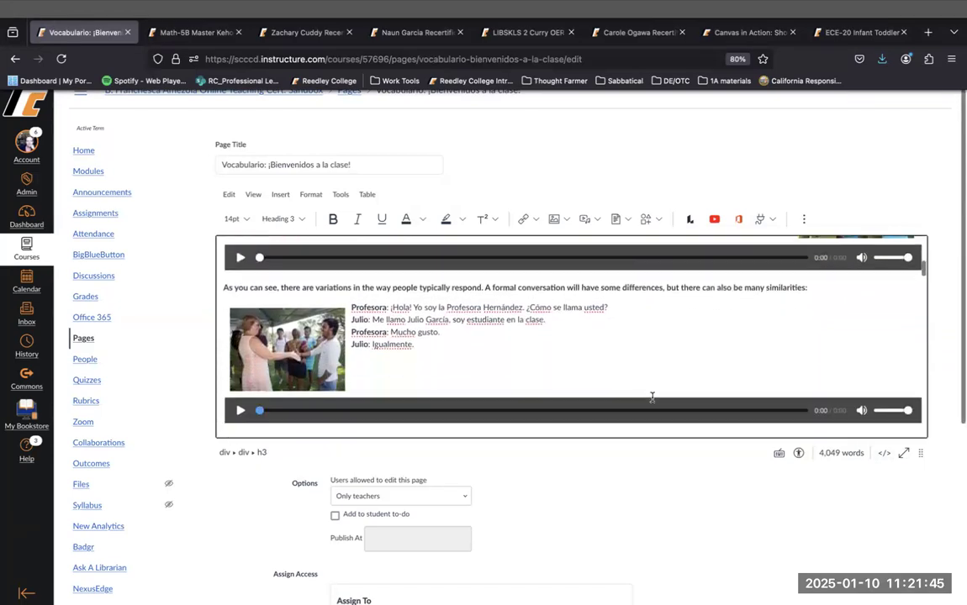
{"action": "scroll", "coordinate": [617, 559], "scroll_direction": "down", "scroll_amount": 4}
Leave the Vocabulario page editor and return to the course's modules list
{"action": "left_click", "coordinate": [902, 544]}
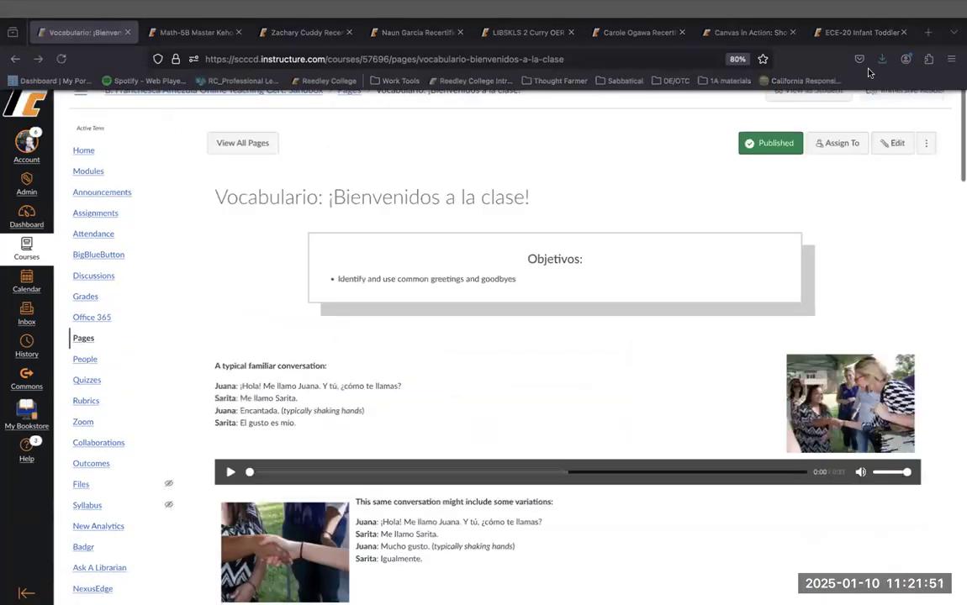
{"action": "left_click", "coordinate": [94, 172]}
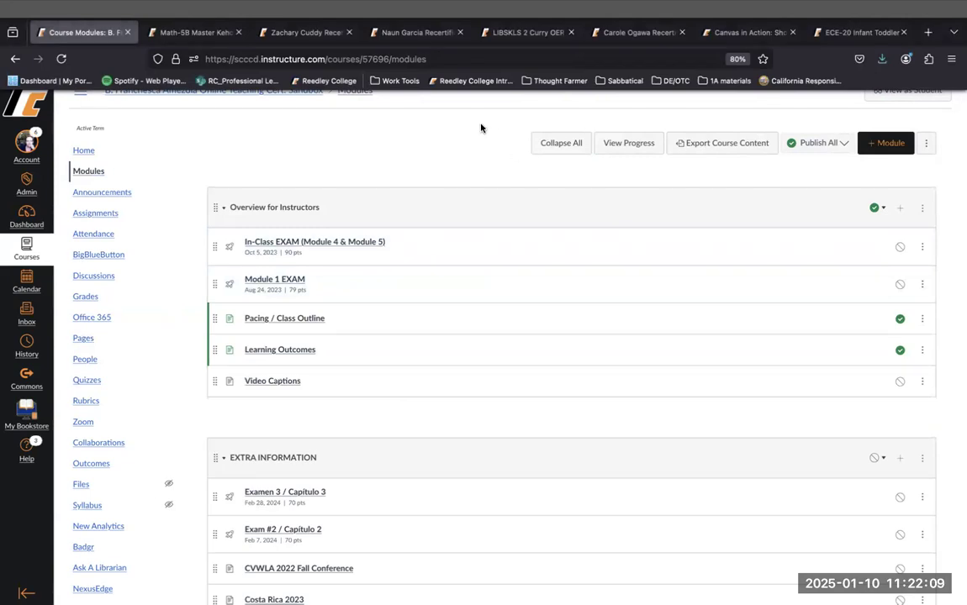
{"action": "left_click", "coordinate": [931, 76]}
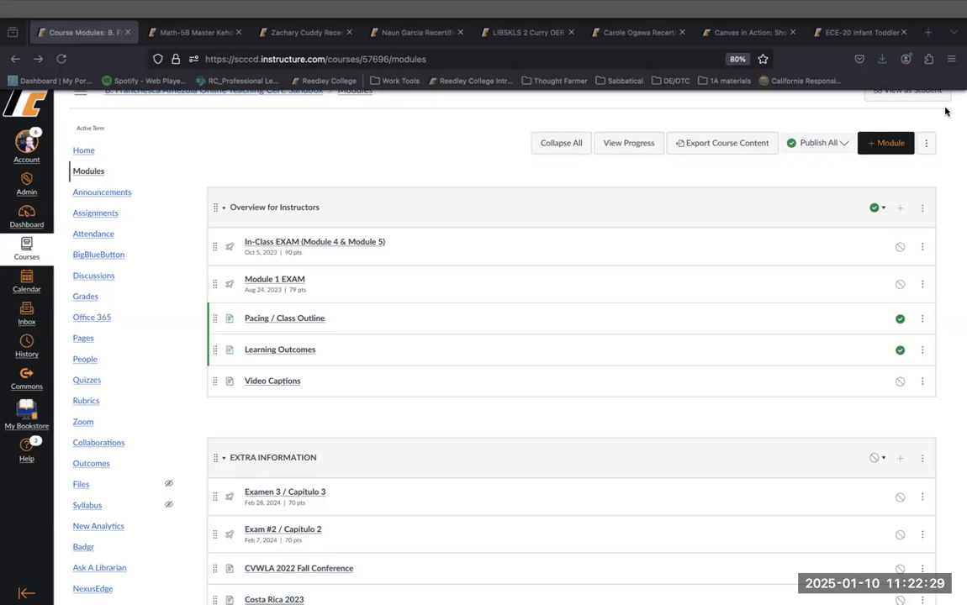
Switch to the Math-5B Master course and review its home page from the banner down to the Unit 0–8 links and campus resources
{"action": "left_click", "coordinate": [170, 35]}
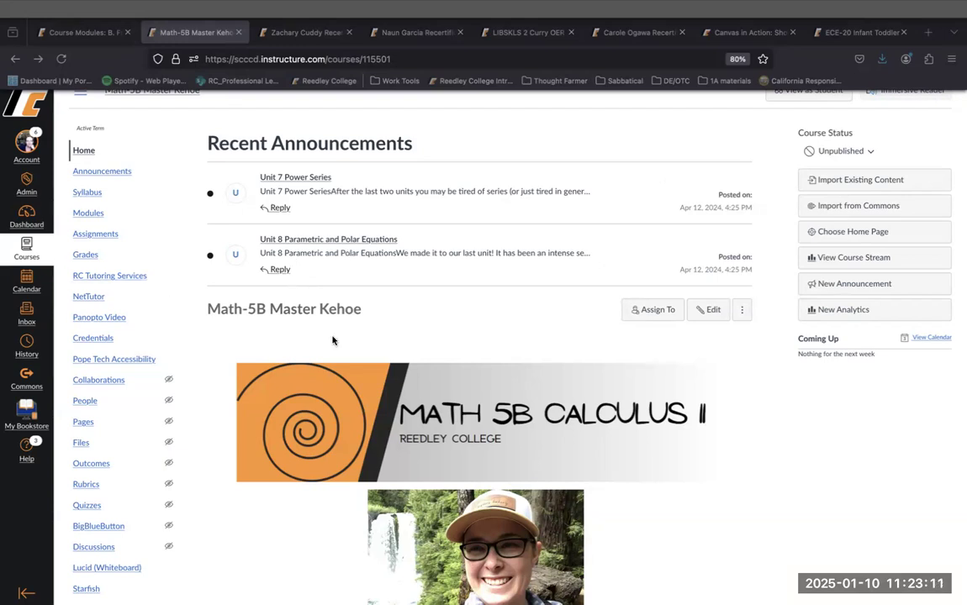
{"action": "scroll", "coordinate": [343, 441], "scroll_direction": "down", "scroll_amount": 5}
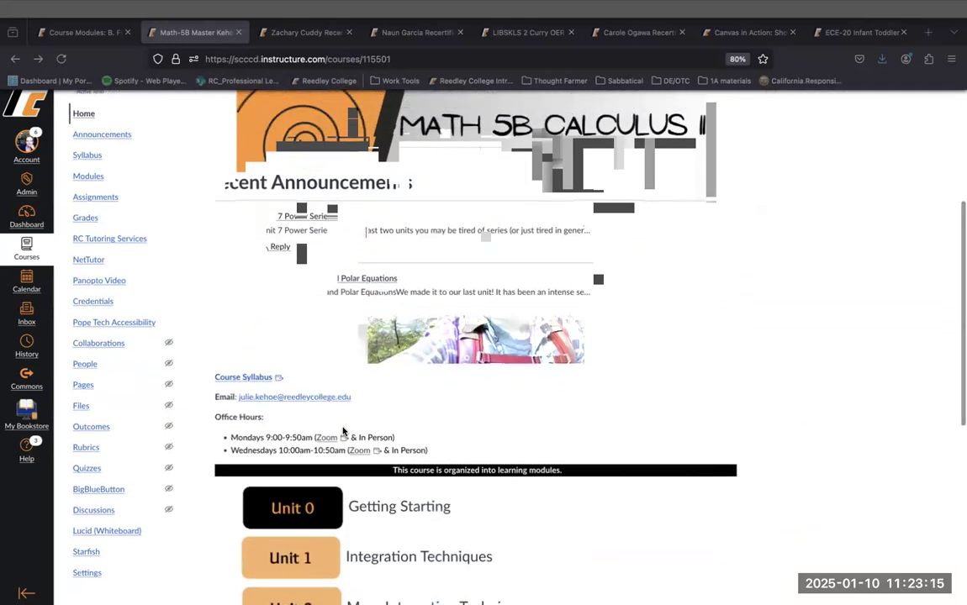
{"action": "scroll", "coordinate": [600, 446], "scroll_direction": "down", "scroll_amount": 4}
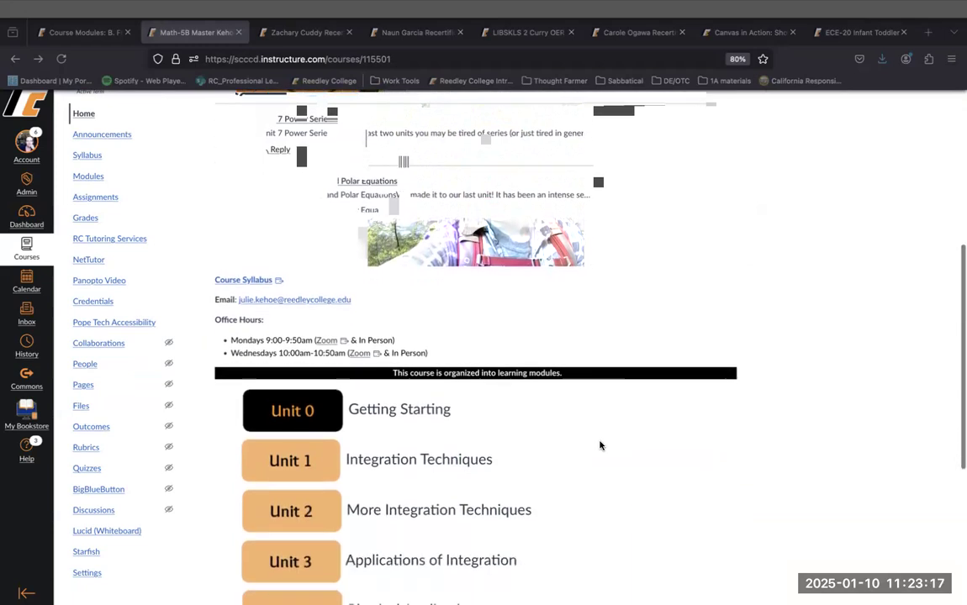
{"action": "scroll", "coordinate": [600, 446], "scroll_direction": "down", "scroll_amount": 1}
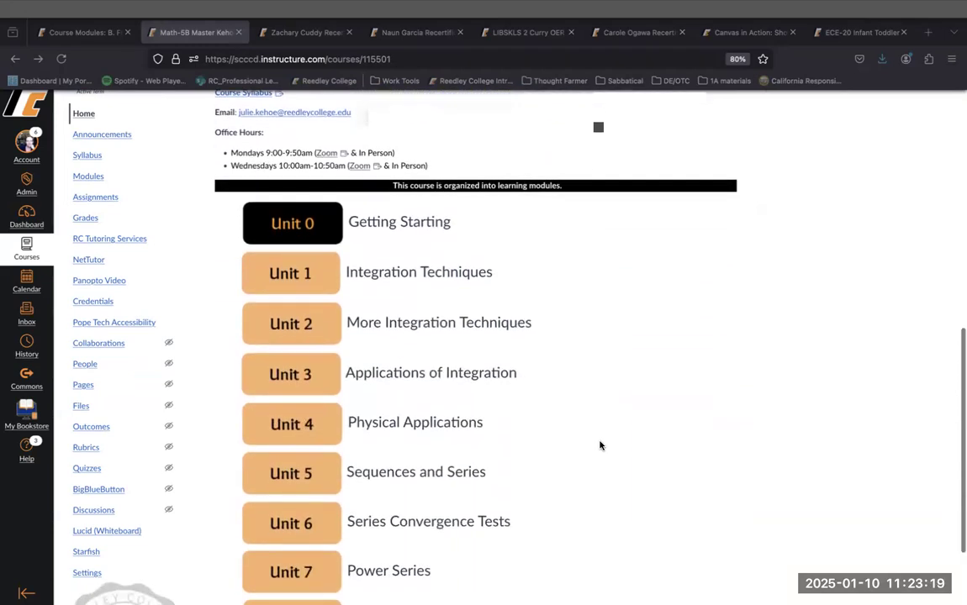
{"action": "scroll", "coordinate": [600, 446], "scroll_direction": "up", "scroll_amount": 1}
{"action": "scroll", "coordinate": [600, 445], "scroll_direction": "down", "scroll_amount": 3}
{"action": "scroll", "coordinate": [600, 446], "scroll_direction": "down", "scroll_amount": 2}
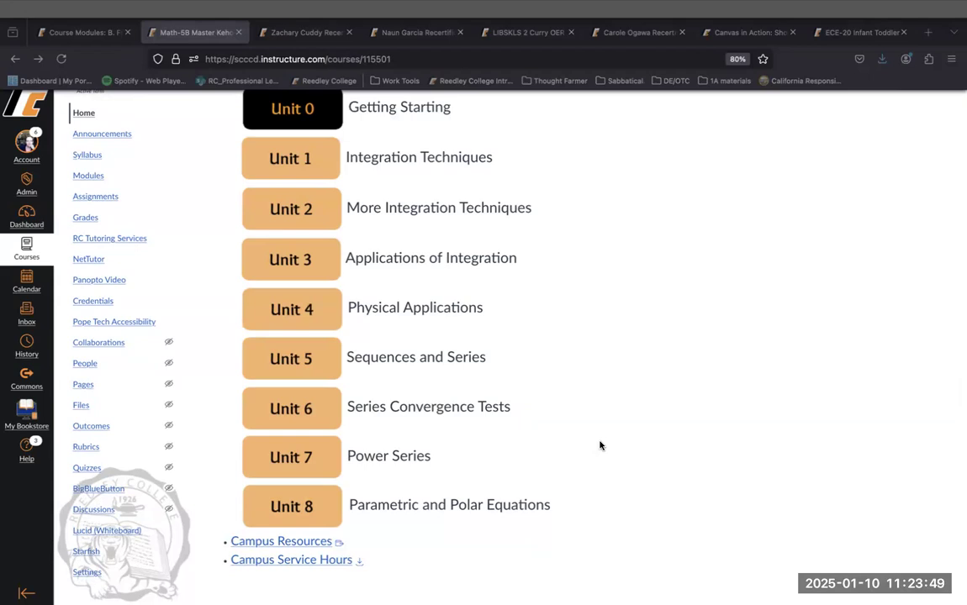
Open the Math-5B course's modules list and examine how its units are organized through Unit 4 Physical Applications
{"action": "left_click", "coordinate": [97, 175]}
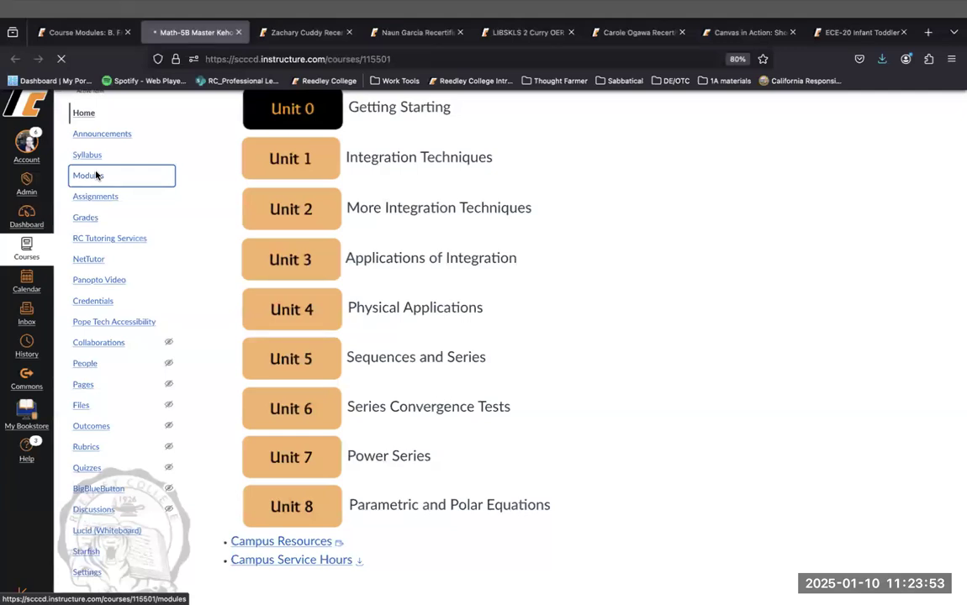
{"action": "scroll", "coordinate": [388, 460], "scroll_direction": "down", "scroll_amount": 10}
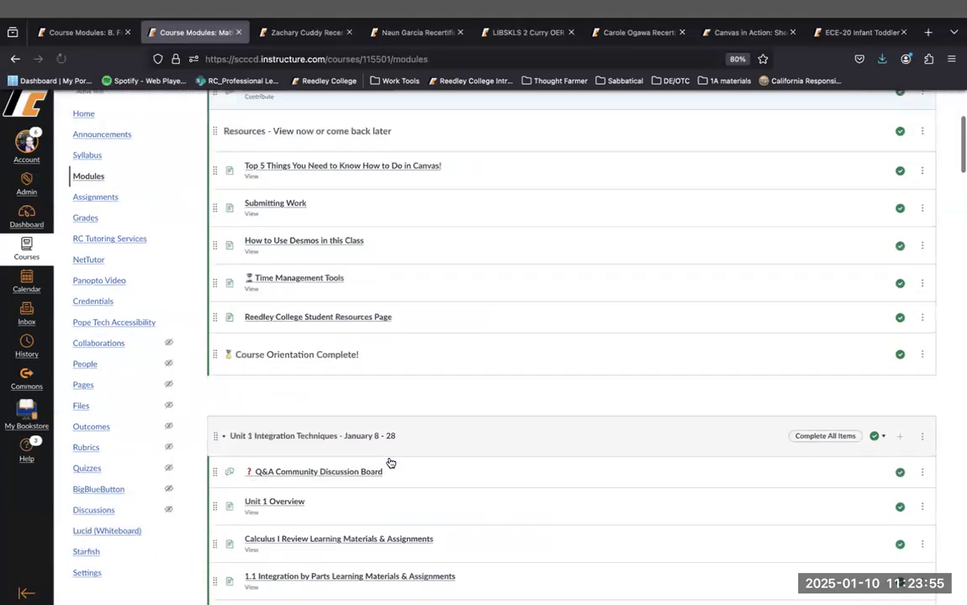
{"action": "scroll", "coordinate": [390, 461], "scroll_direction": "down", "scroll_amount": 15}
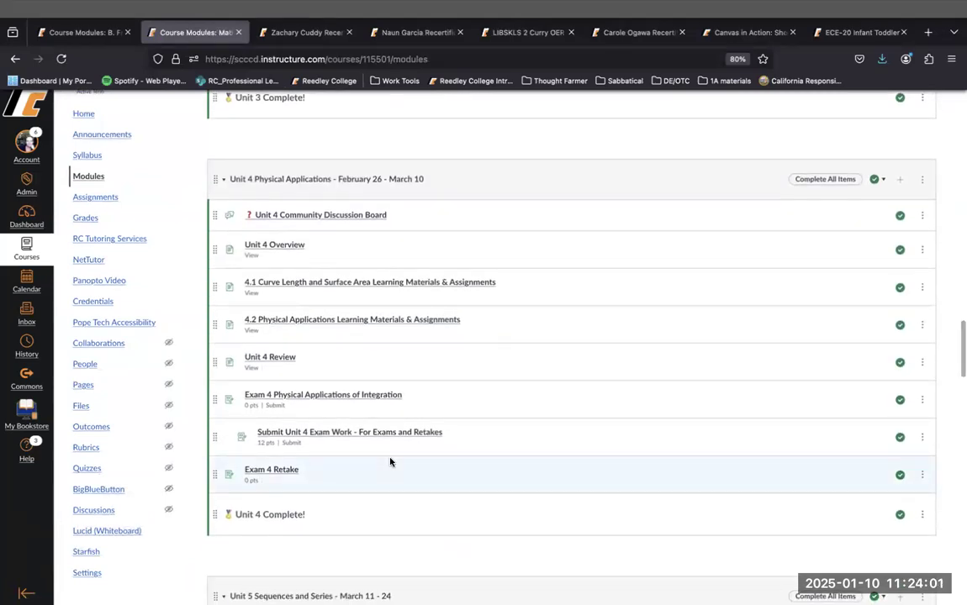
Go from the Math-5B home page to the Unit 6 module and read its Unit 6 Community Discussion Board
{"action": "left_click", "coordinate": [88, 116]}
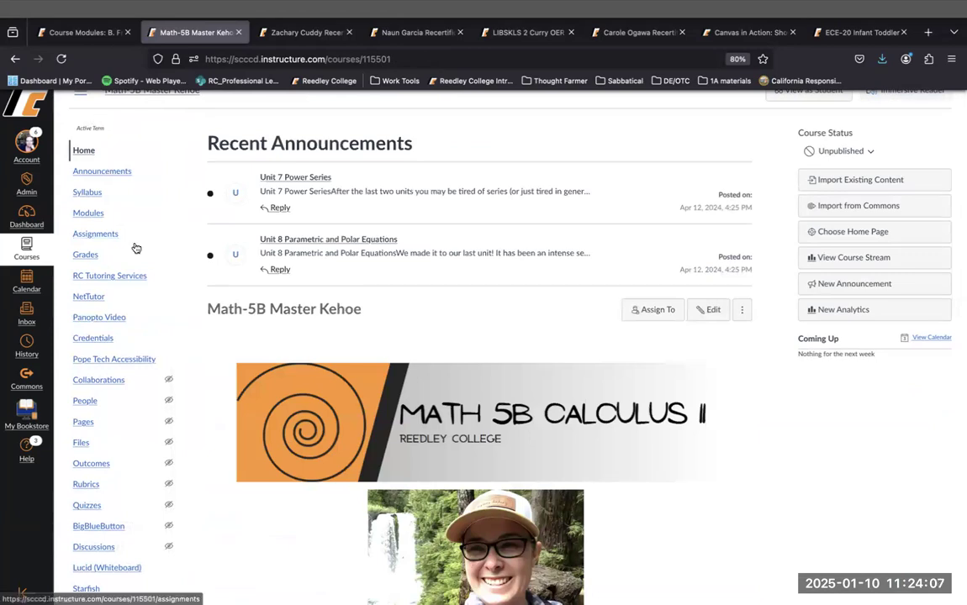
{"action": "scroll", "coordinate": [367, 409], "scroll_direction": "down", "scroll_amount": 8}
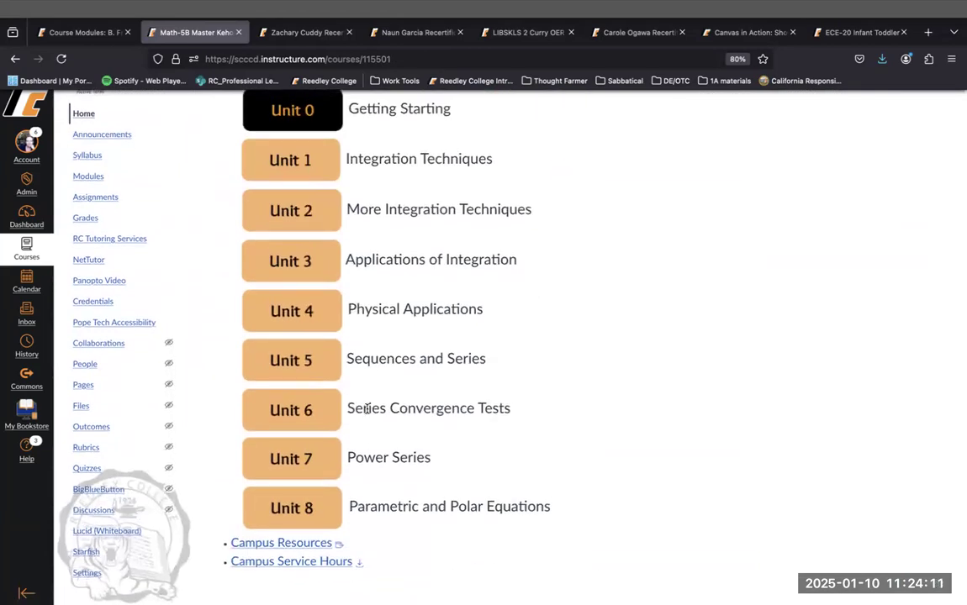
{"action": "left_click", "coordinate": [294, 409]}
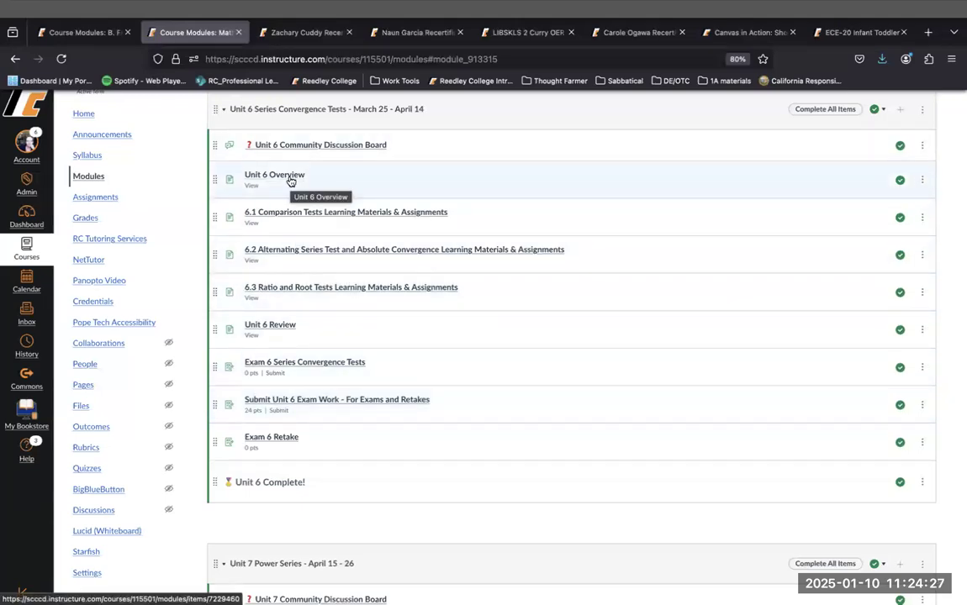
{"action": "left_click", "coordinate": [331, 152]}
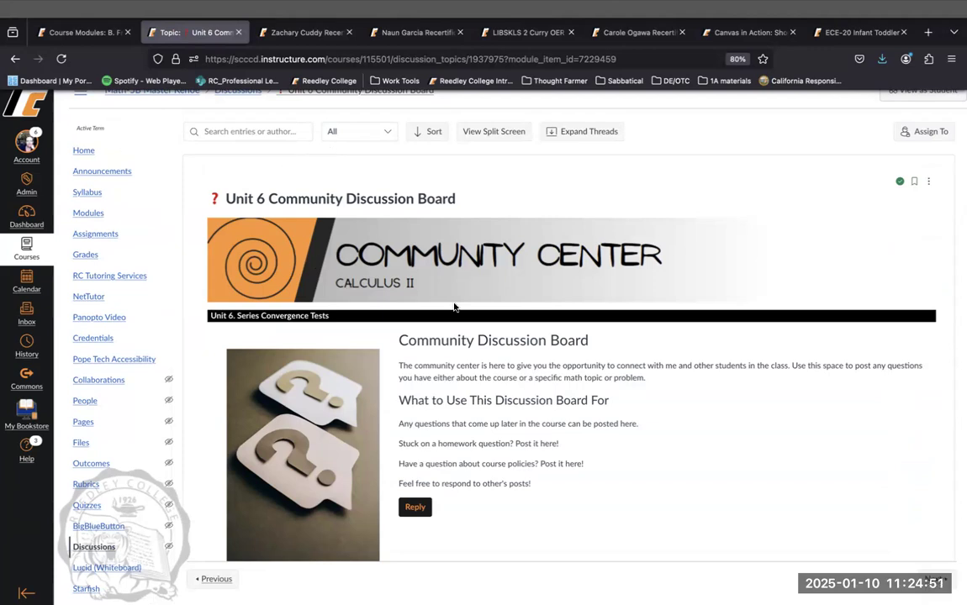
{"action": "scroll", "coordinate": [453, 304], "scroll_direction": "down", "scroll_amount": 2}
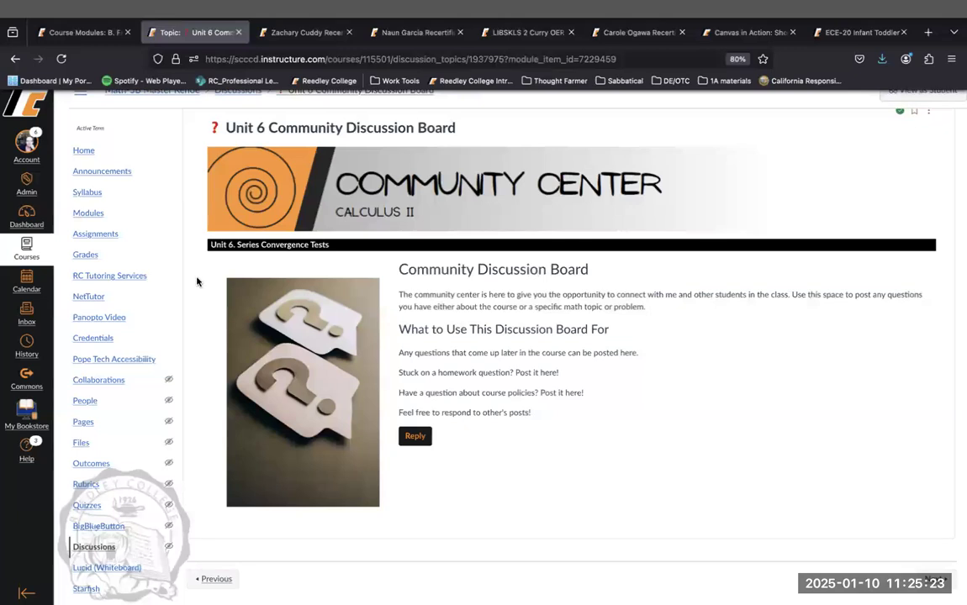
Return to the Math-5B modules list and examine the items in the Unit 1 Integration Techniques module
{"action": "left_click", "coordinate": [95, 218]}
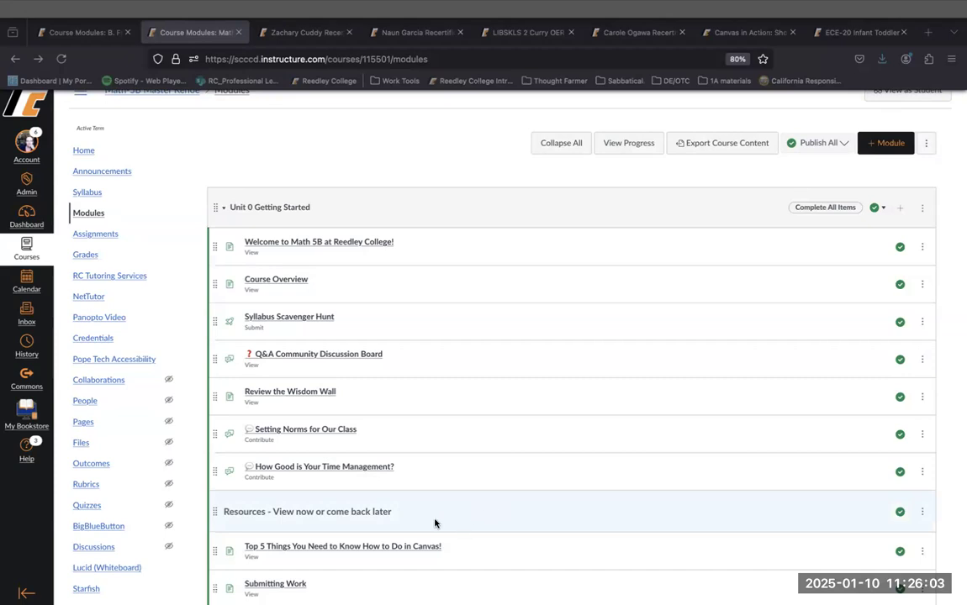
{"action": "scroll", "coordinate": [435, 522], "scroll_direction": "down", "scroll_amount": 15}
{"action": "scroll", "coordinate": [434, 523], "scroll_direction": "up", "scroll_amount": 5}
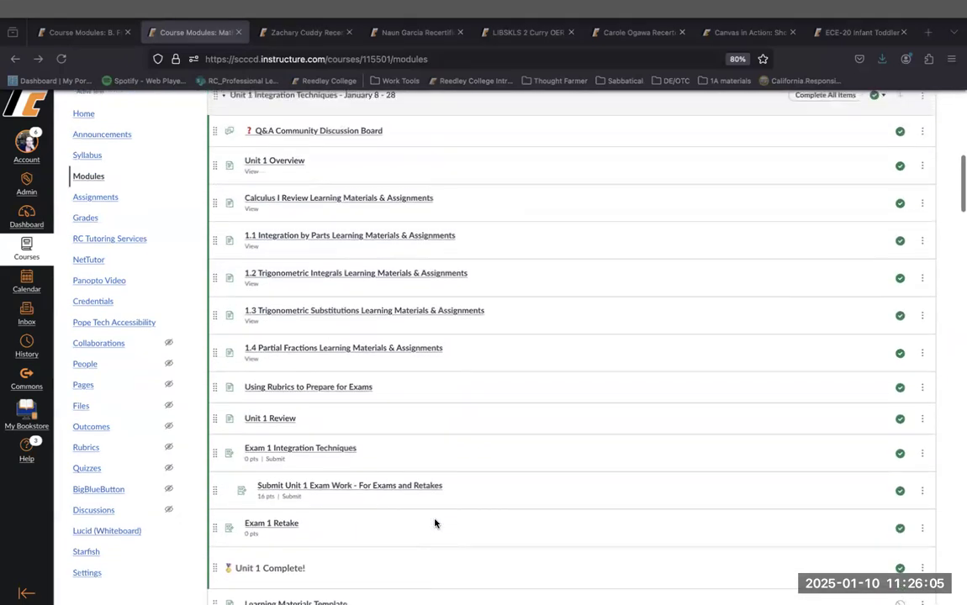
{"action": "scroll", "coordinate": [434, 523], "scroll_direction": "down", "scroll_amount": 2}
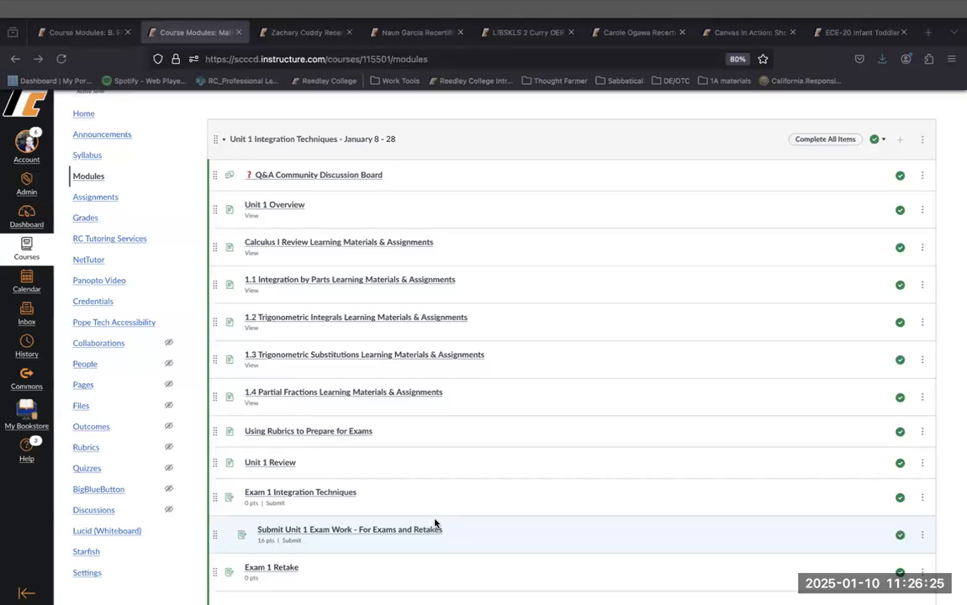
Open the "Calculus I Review Learning Materials & Assignments" page for editing and view the insert options, including Horizontal line
{"action": "left_click", "coordinate": [272, 243]}
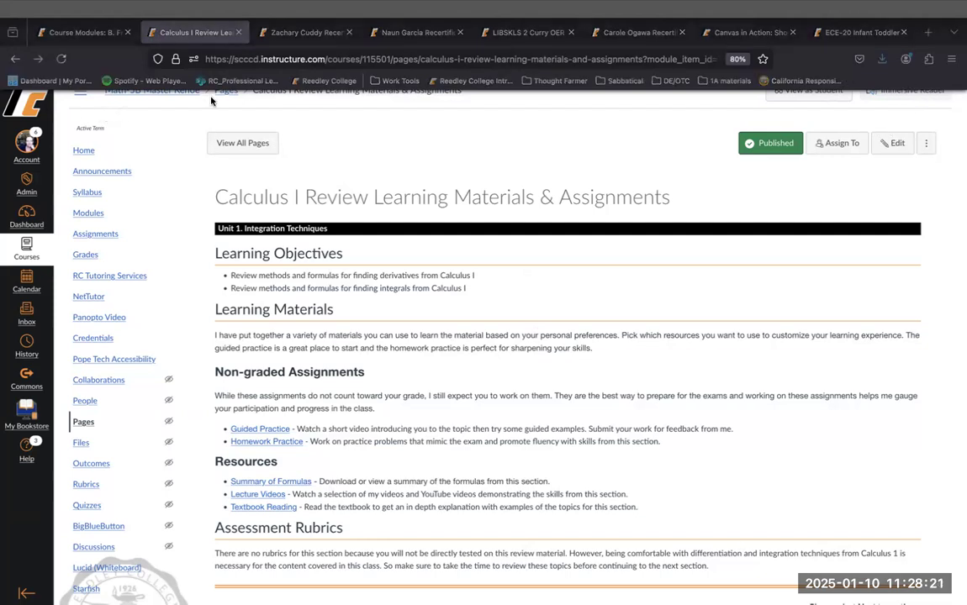
{"action": "left_click", "coordinate": [896, 143]}
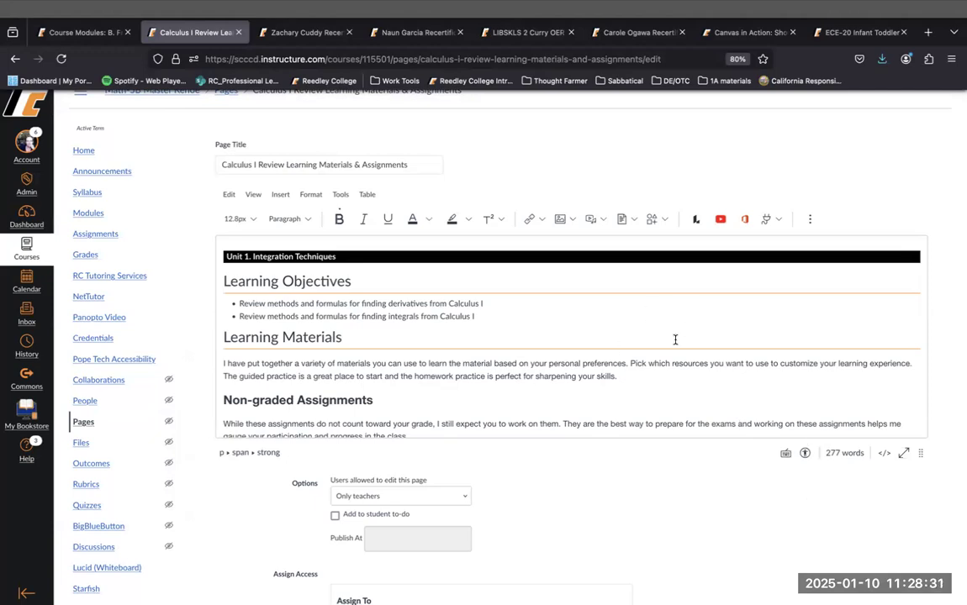
{"action": "left_click", "coordinate": [283, 196]}
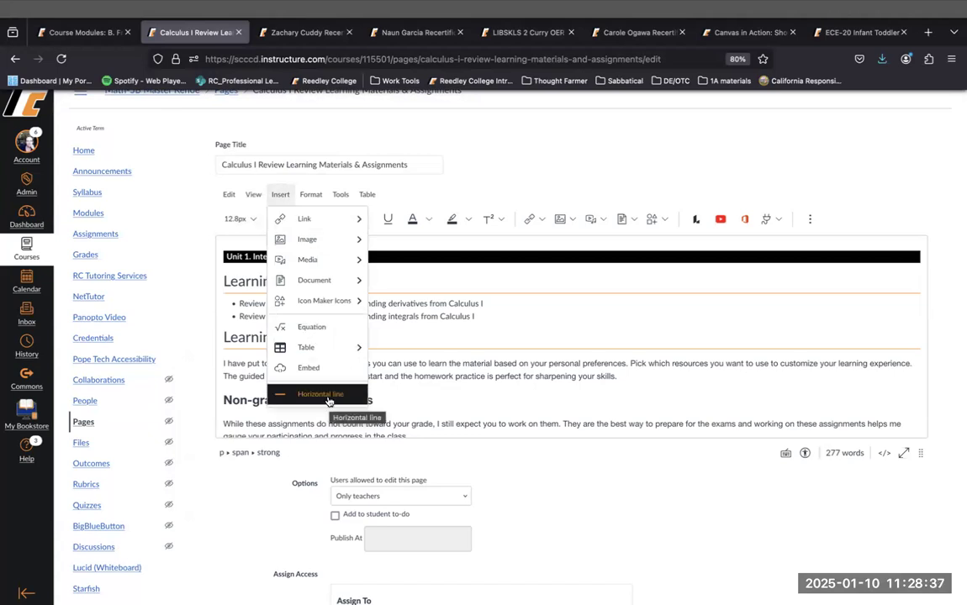
{"action": "left_click", "coordinate": [646, 385]}
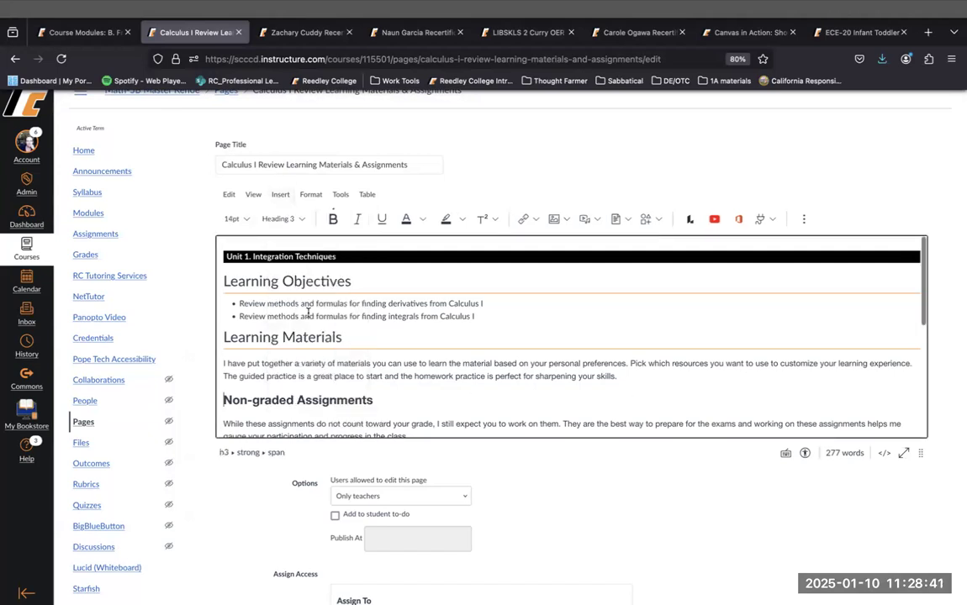
Select the Learning Objectives heading and view the available heading and paragraph styles without changing its style
{"action": "left_click", "coordinate": [304, 283]}
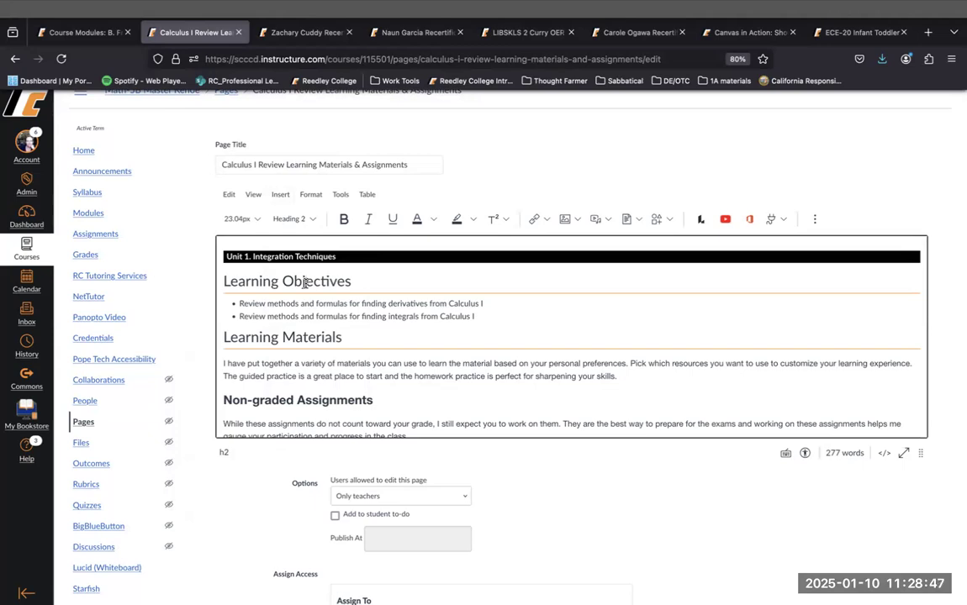
{"action": "triple_click", "coordinate": [304, 282]}
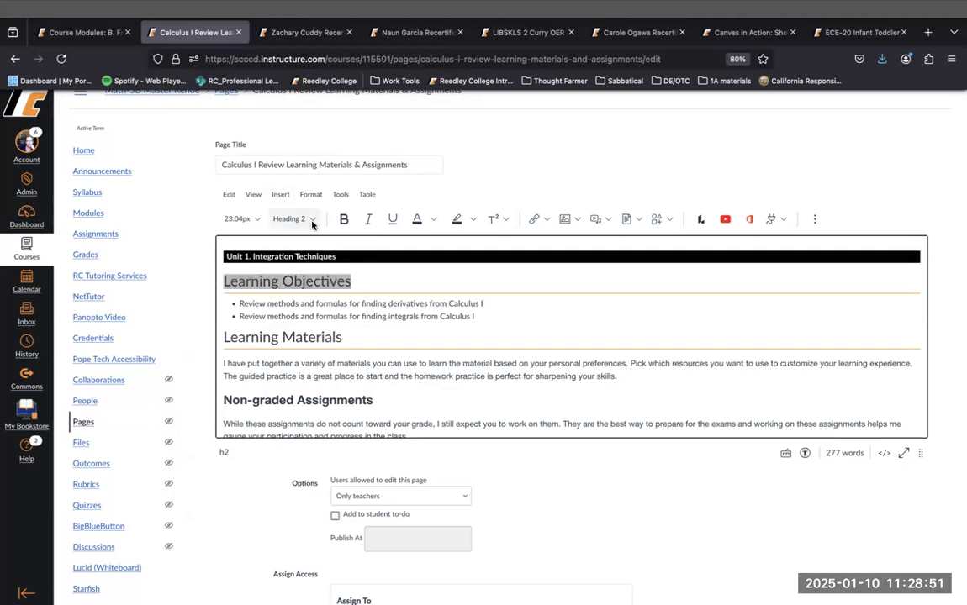
{"action": "left_click", "coordinate": [311, 220]}
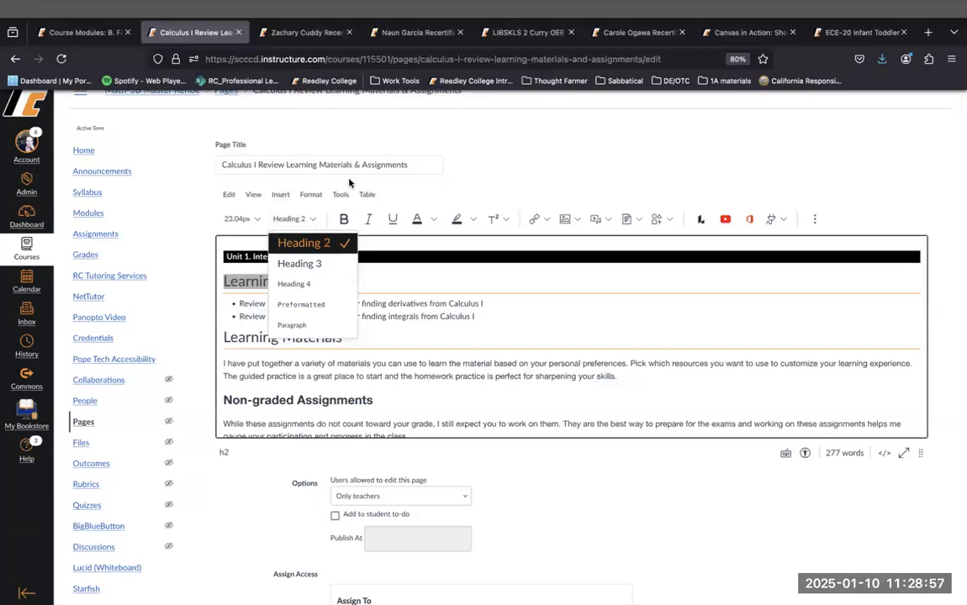
{"action": "left_click", "coordinate": [367, 316]}
Reveal the additional formatting tools with the two bulleted objectives selected, and reselect the Learning Objectives heading
{"action": "left_click_drag", "start_coordinate": [474, 317], "coordinate": [226, 300]}
{"action": "left_click", "coordinate": [809, 219]}
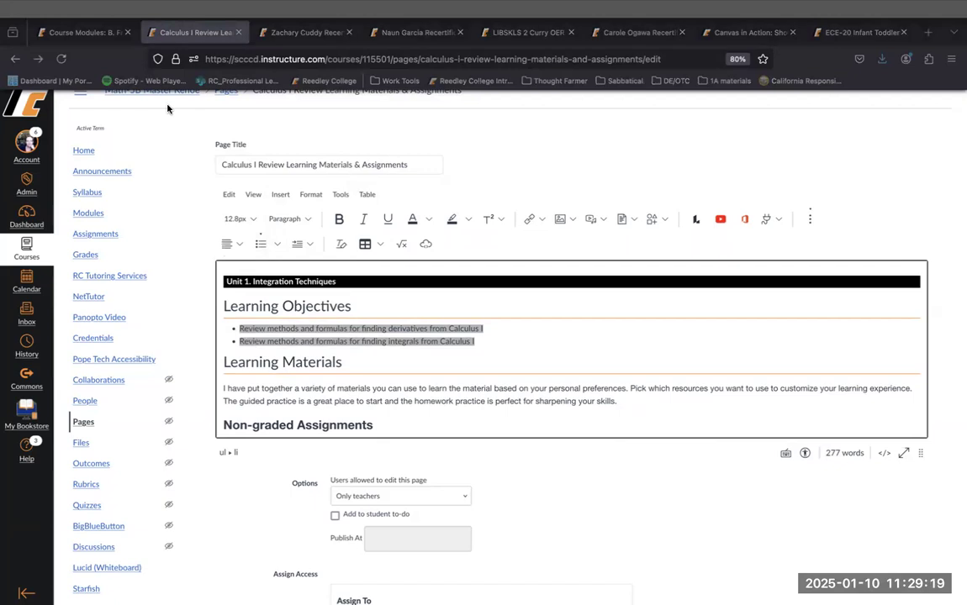
{"action": "double_click", "coordinate": [278, 308]}
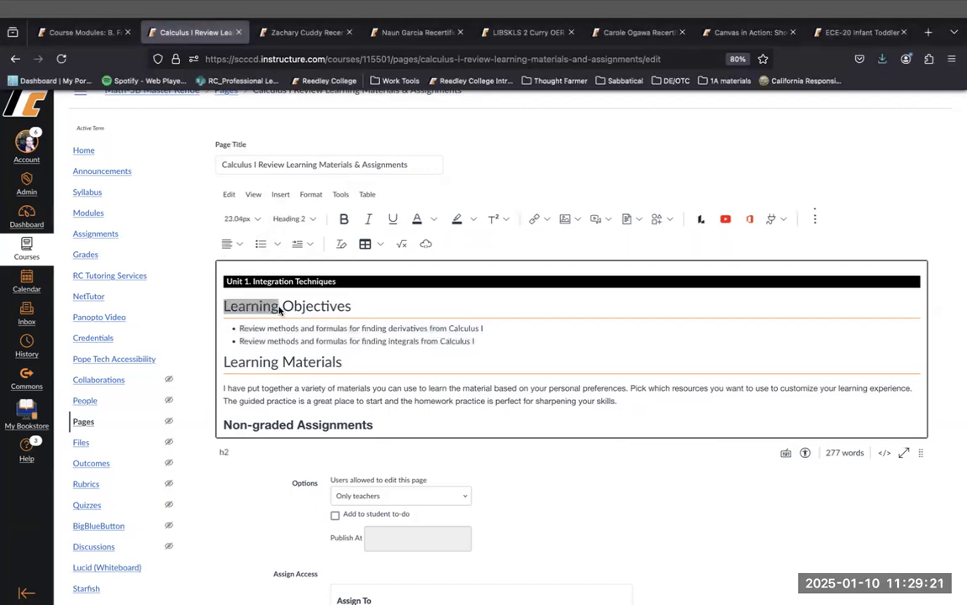
{"action": "triple_click", "coordinate": [279, 310]}
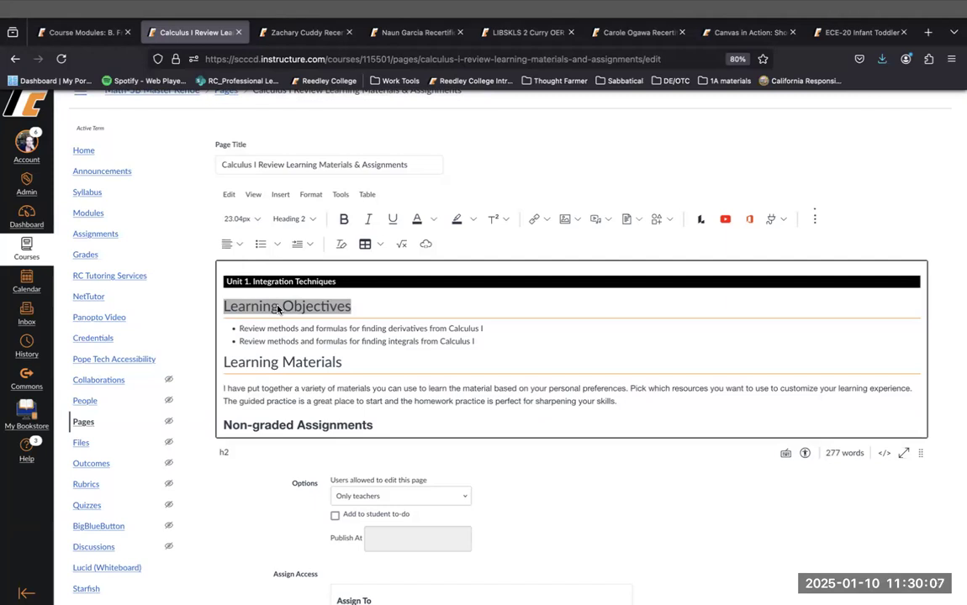
Select the introductory paragraph under Learning Materials and view the available text styles
{"action": "scroll", "coordinate": [343, 380], "scroll_direction": "down", "scroll_amount": 2}
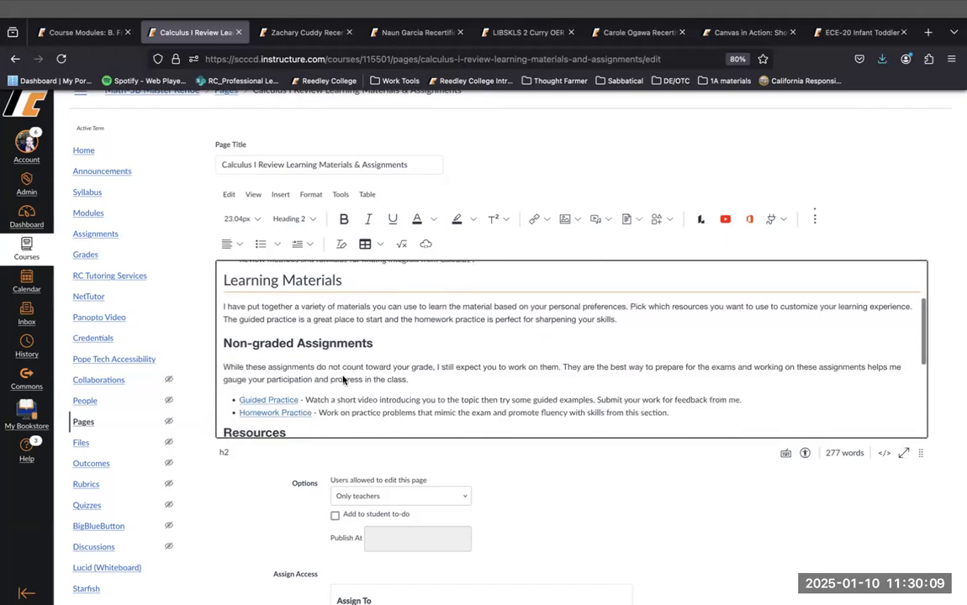
{"action": "triple_click", "coordinate": [298, 304]}
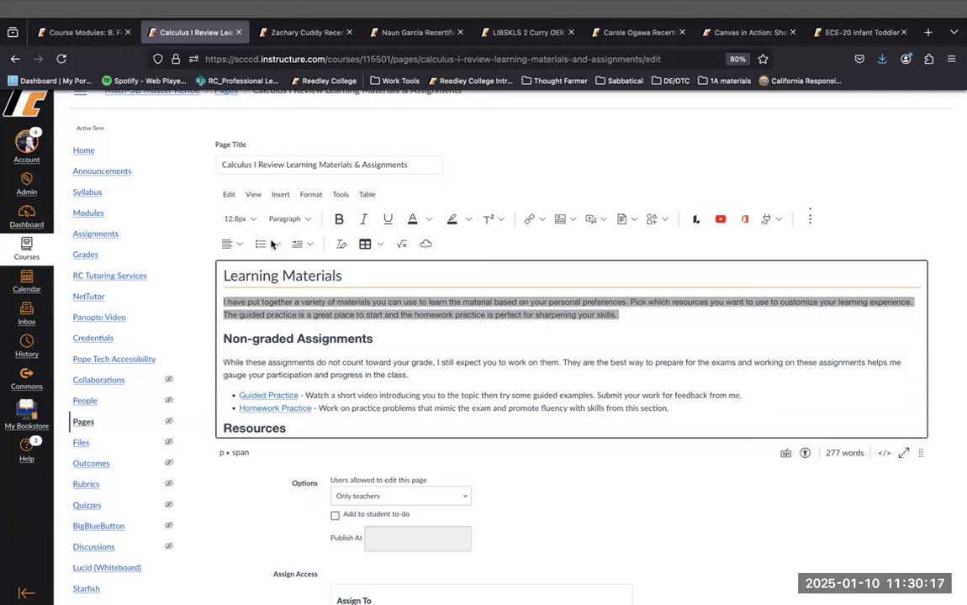
{"action": "left_click", "coordinate": [297, 221]}
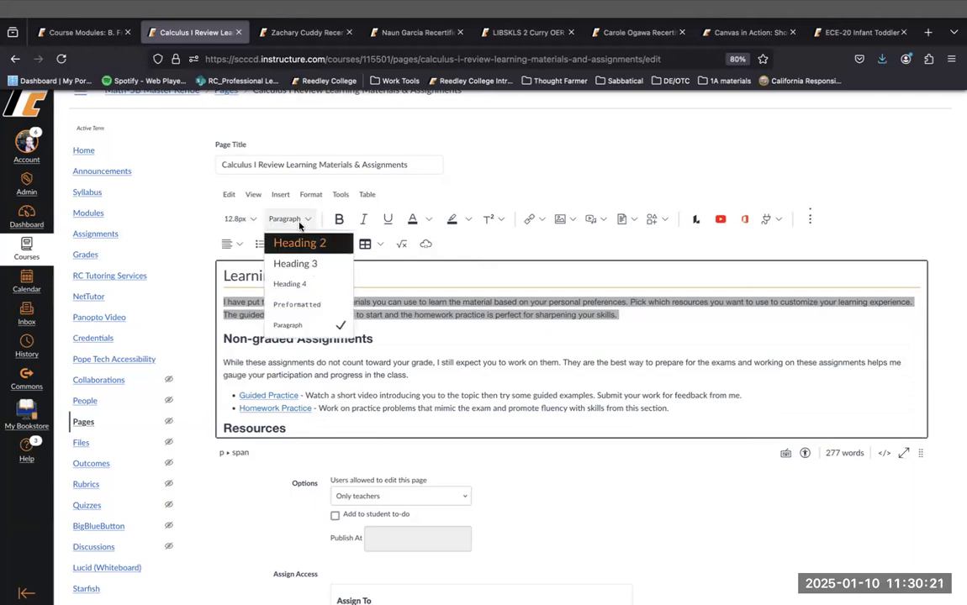
Check the heading styles applied to Non-graded Assignments and Learning Materials without changing them
{"action": "left_click", "coordinate": [459, 337]}
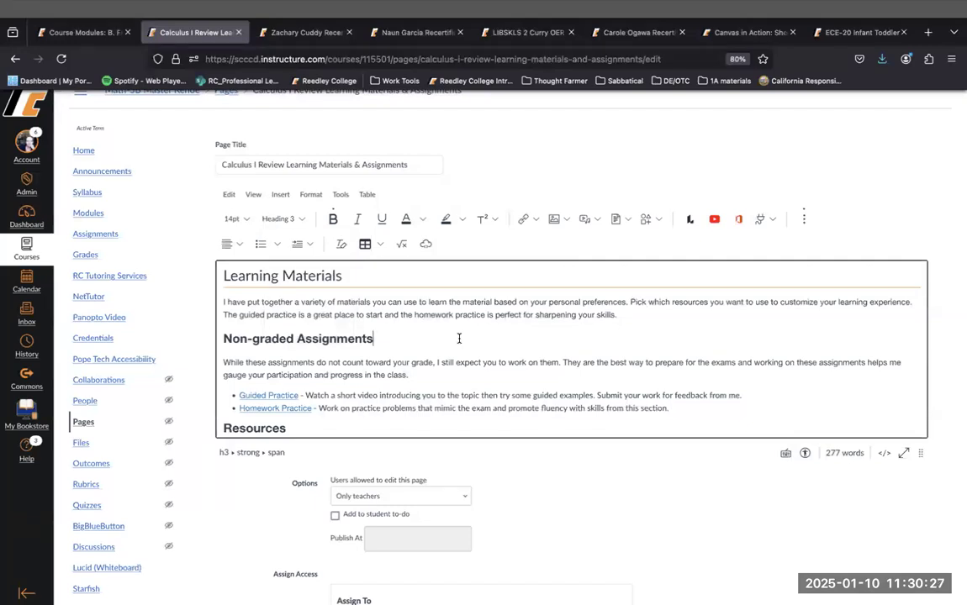
{"action": "left_click", "coordinate": [744, 5]}
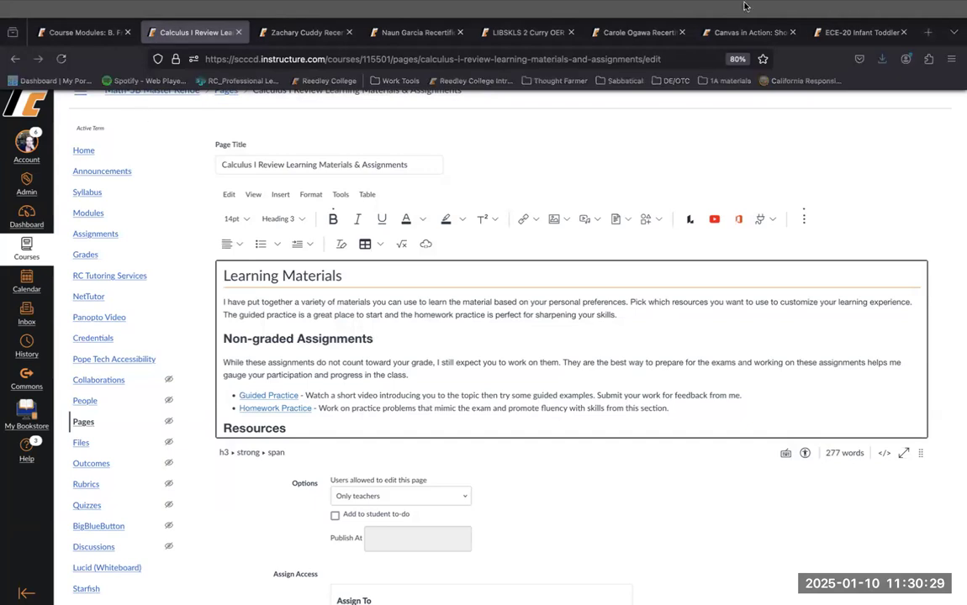
{"action": "left_click", "coordinate": [289, 342]}
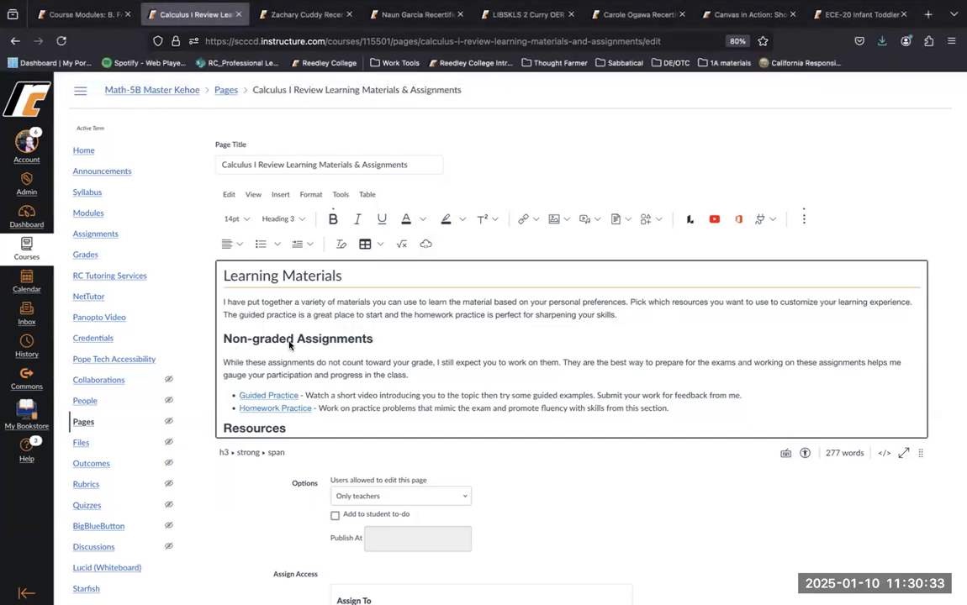
{"action": "triple_click", "coordinate": [291, 278]}
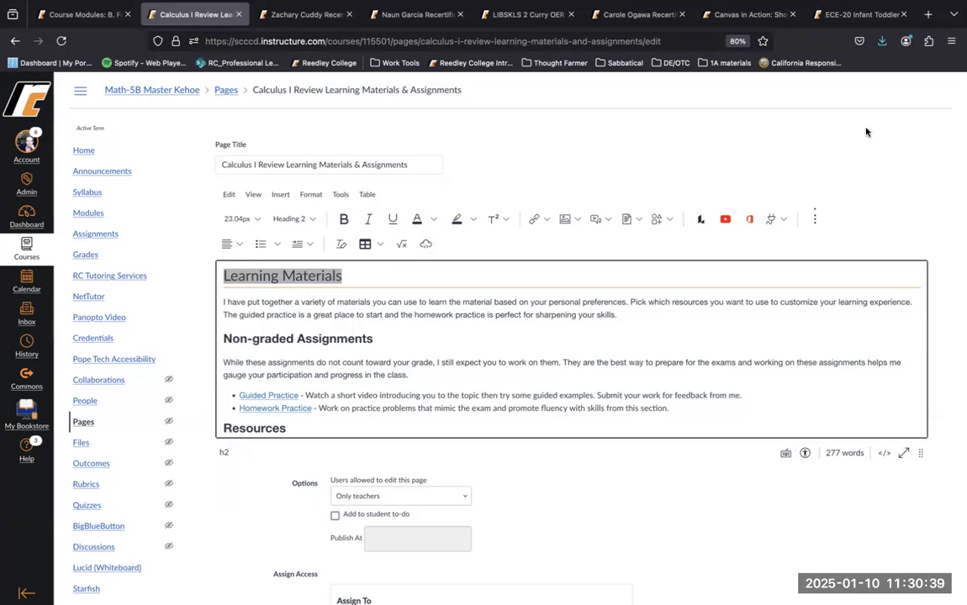
{"action": "left_click", "coordinate": [939, 44]}
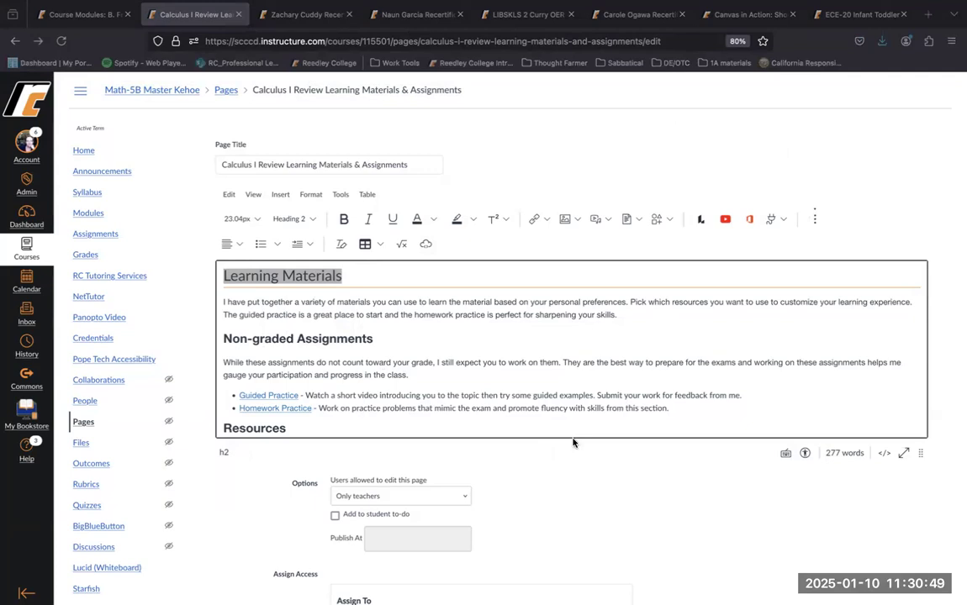
Review the page body through the Resources and Assessment Rubrics sections, and leave the editor for the page view
{"action": "scroll", "coordinate": [508, 376], "scroll_direction": "down", "scroll_amount": 2}
{"action": "scroll", "coordinate": [507, 375], "scroll_direction": "down", "scroll_amount": 5}
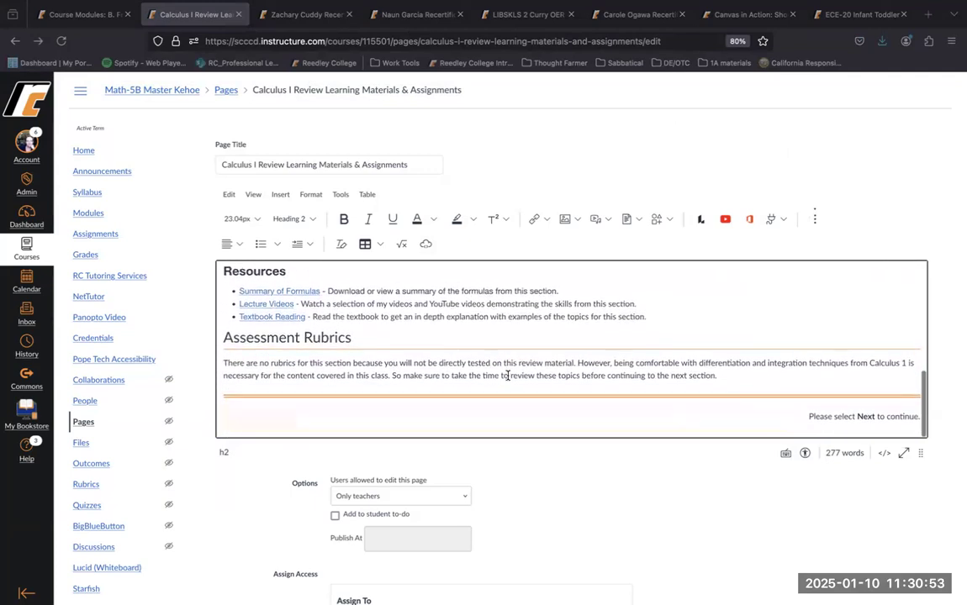
{"action": "scroll", "coordinate": [507, 376], "scroll_direction": "up", "scroll_amount": 10}
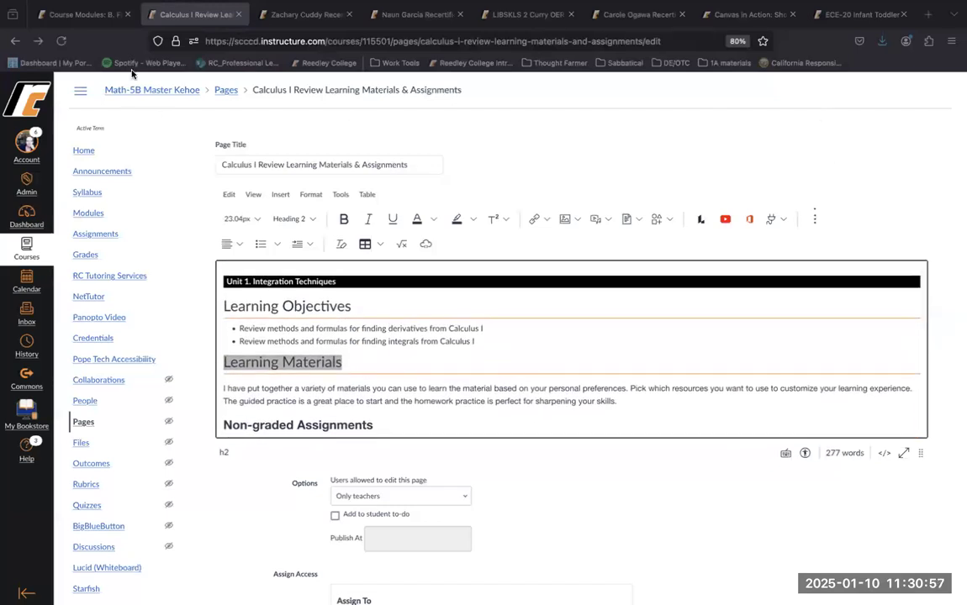
{"action": "mouse_move", "coordinate": [174, 10]}
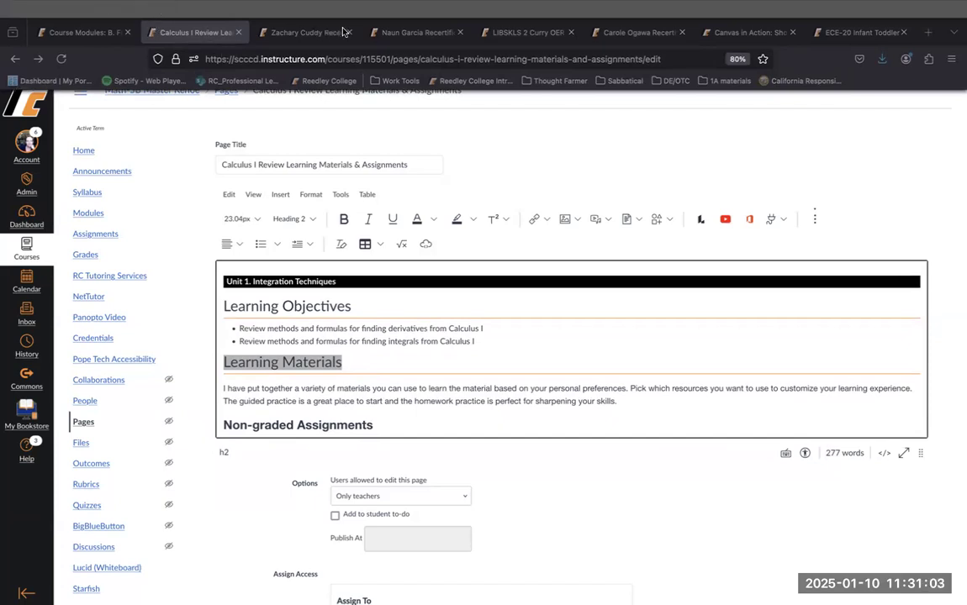
{"action": "scroll", "coordinate": [858, 553], "scroll_direction": "down", "scroll_amount": 5}
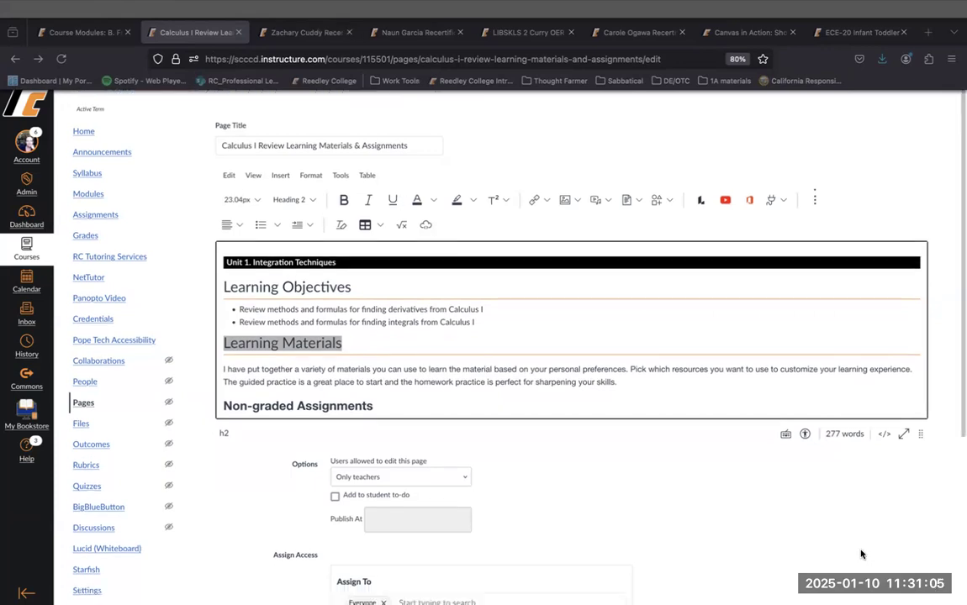
{"action": "scroll", "coordinate": [860, 554], "scroll_direction": "down", "scroll_amount": 5}
{"action": "left_click", "coordinate": [861, 545]}
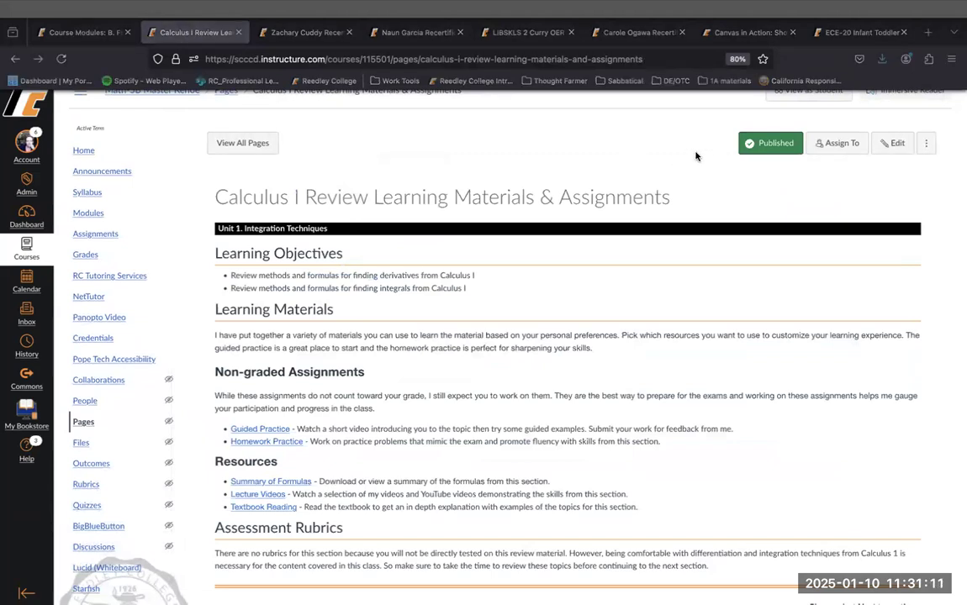
Return to the course's modules list and open the Unit 1 Overview page in the Unit 1 Integration Techniques module
{"action": "left_click", "coordinate": [90, 215]}
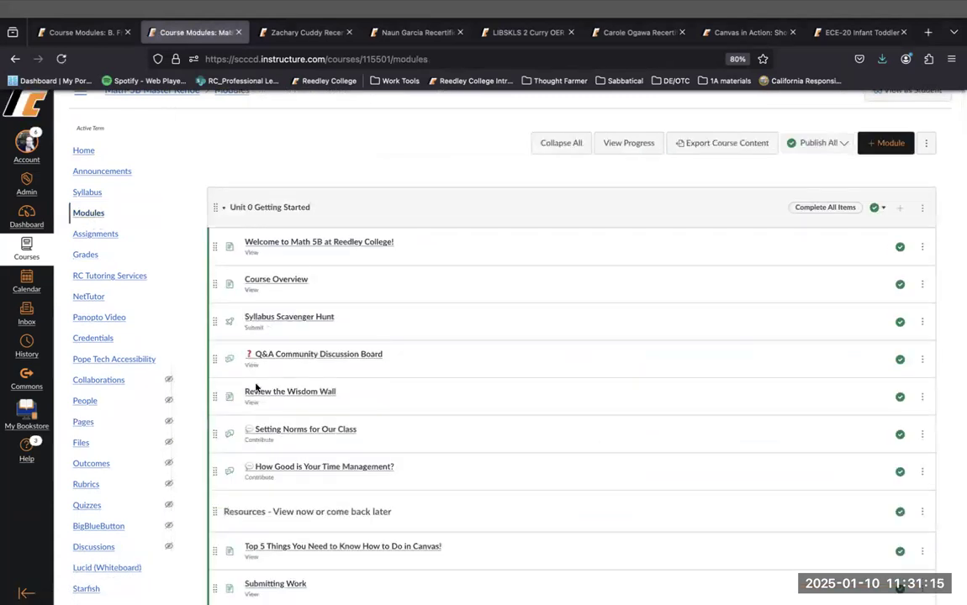
{"action": "scroll", "coordinate": [290, 397], "scroll_direction": "down", "scroll_amount": 10}
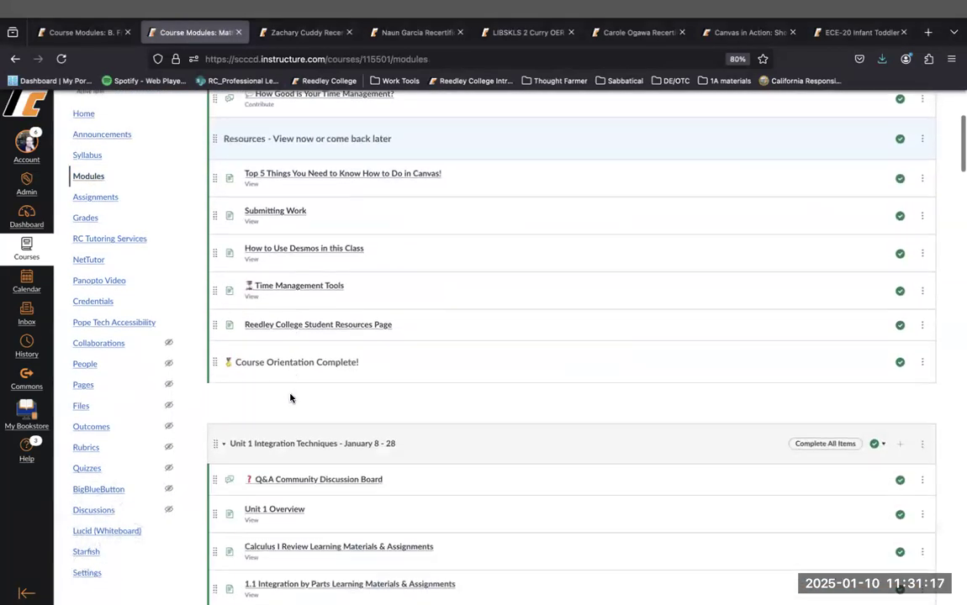
{"action": "scroll", "coordinate": [290, 398], "scroll_direction": "down", "scroll_amount": 3}
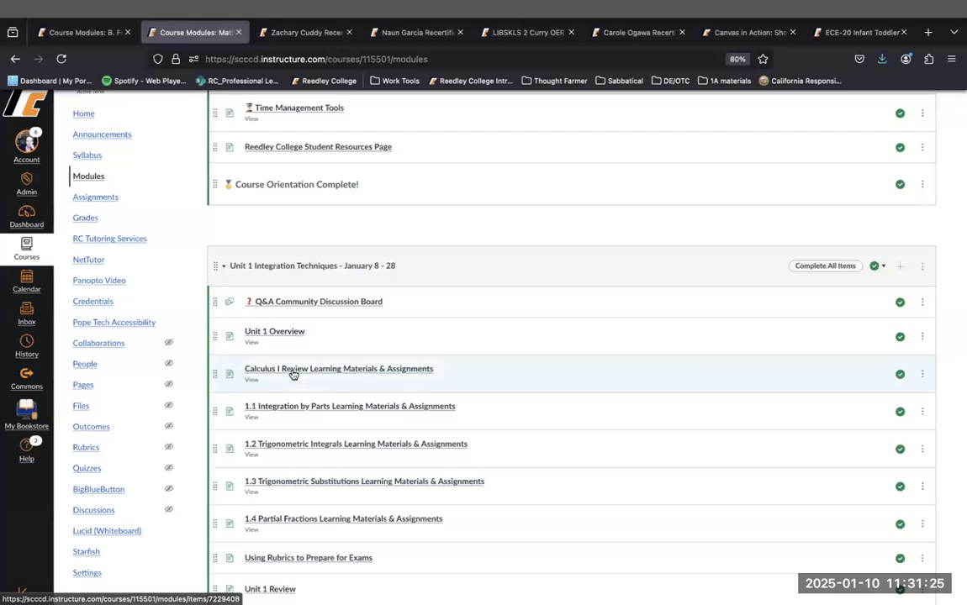
{"action": "left_click", "coordinate": [290, 336]}
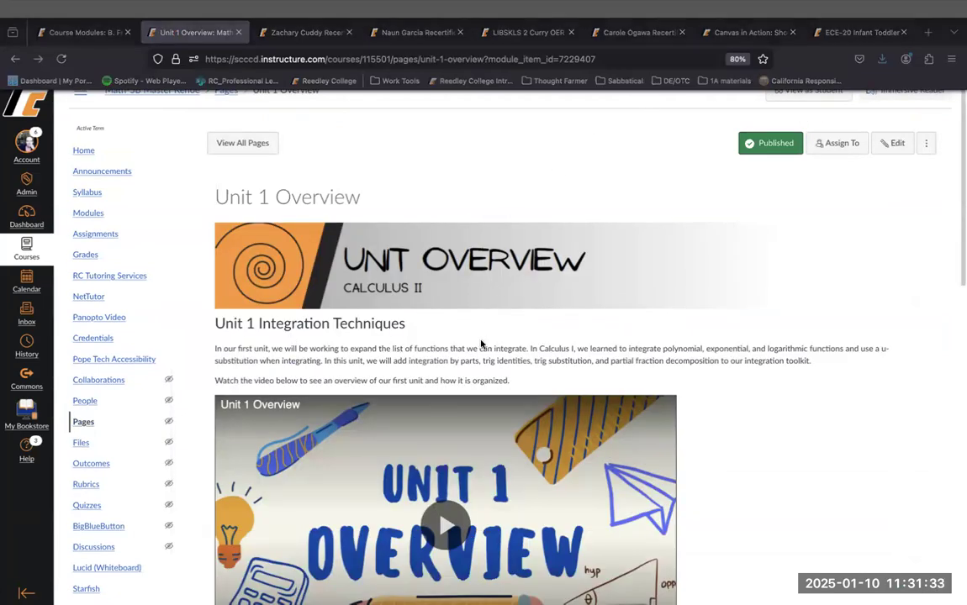
Examine the Unit 1 Overview page's introduction and embedded video, and select the sentence telling students to watch the video
{"action": "scroll", "coordinate": [481, 343], "scroll_direction": "down", "scroll_amount": 1}
{"action": "scroll", "coordinate": [481, 343], "scroll_direction": "down", "scroll_amount": 1}
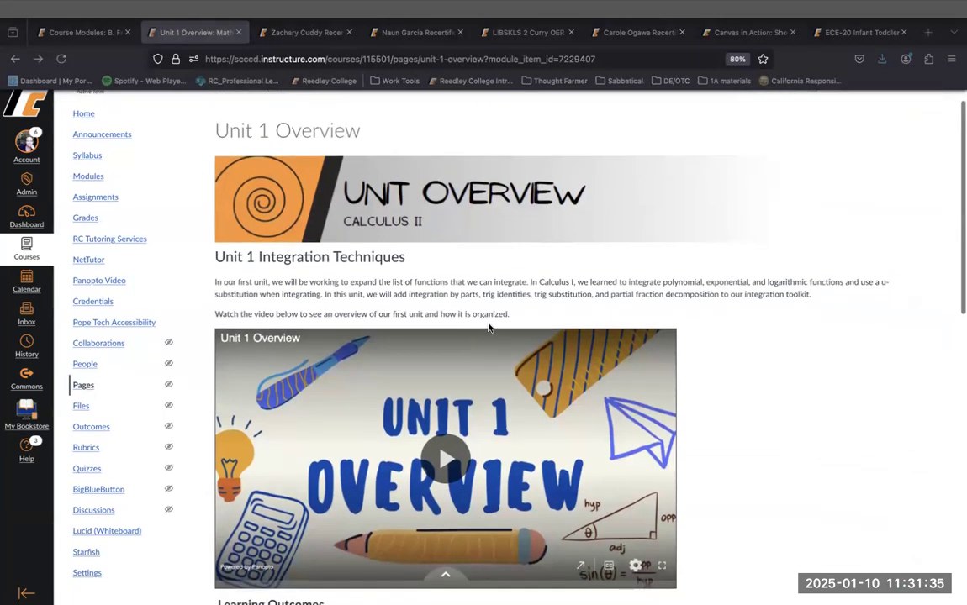
{"action": "scroll", "coordinate": [487, 327], "scroll_direction": "down", "scroll_amount": 1}
{"action": "scroll", "coordinate": [492, 315], "scroll_direction": "down", "scroll_amount": 1}
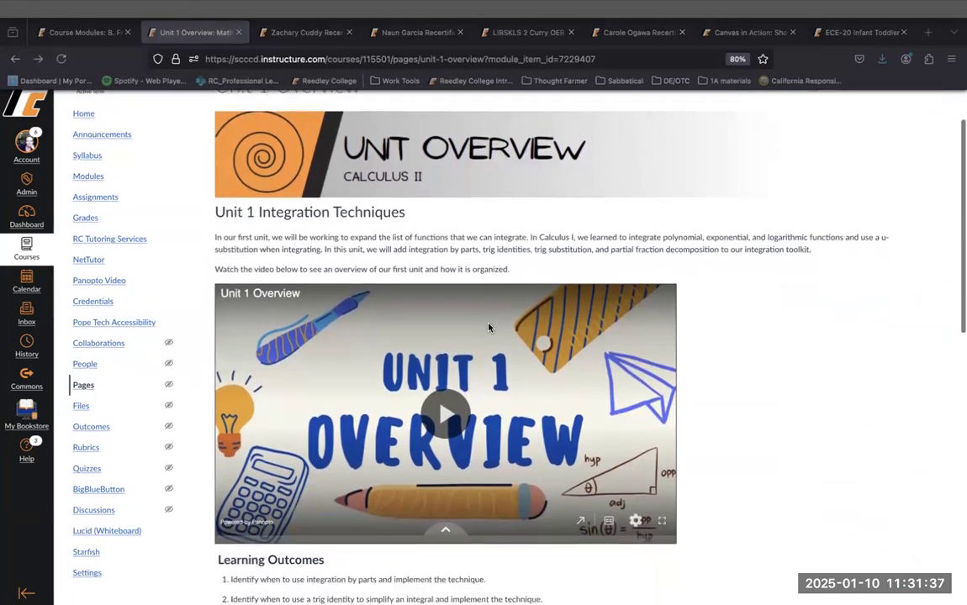
{"action": "triple_click", "coordinate": [514, 272]}
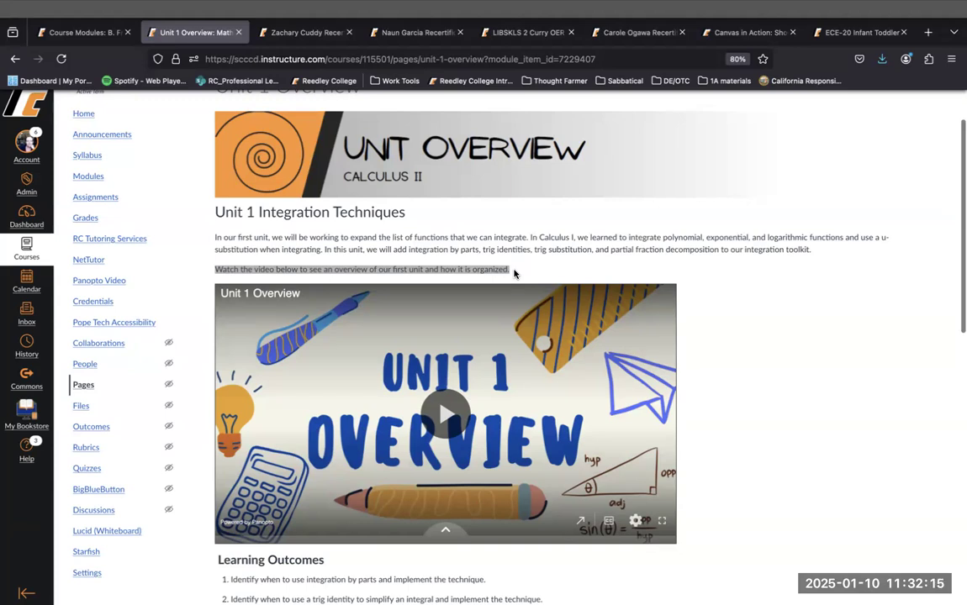
Go back to the modules list and examine the items in the Unit 2 More Integration Techniques module
{"action": "left_click", "coordinate": [98, 179]}
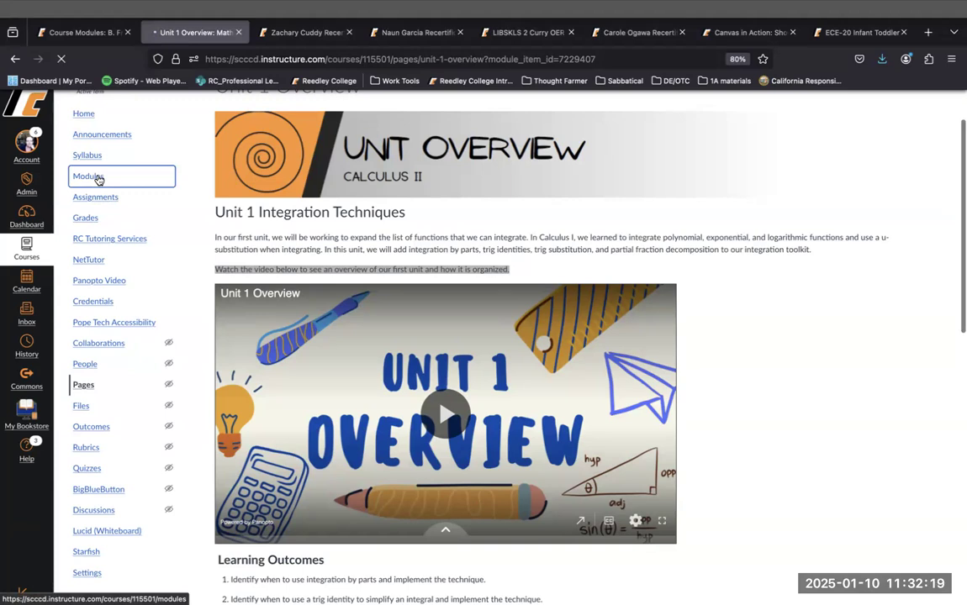
{"action": "scroll", "coordinate": [522, 468], "scroll_direction": "down", "scroll_amount": 10}
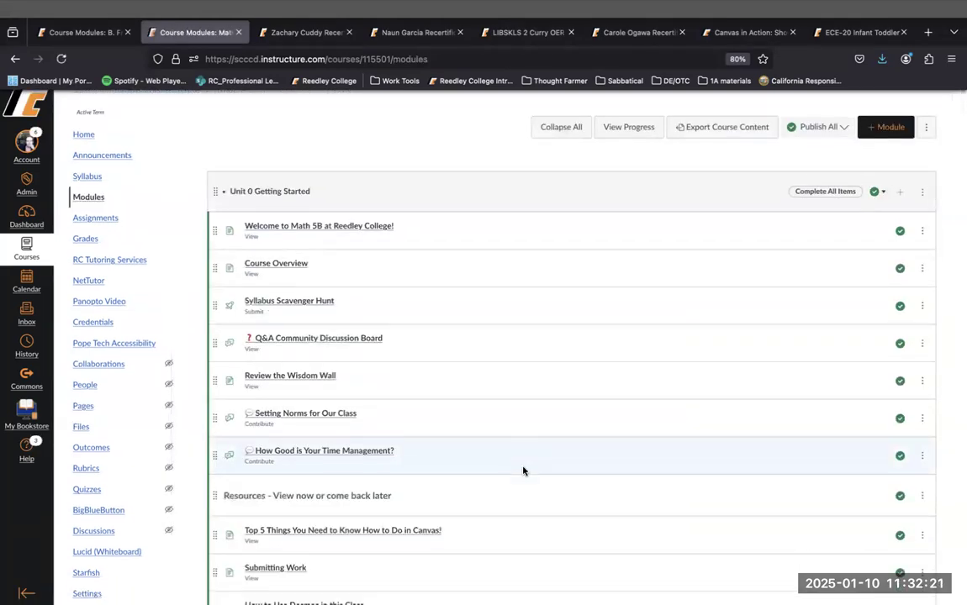
{"action": "scroll", "coordinate": [522, 468], "scroll_direction": "down", "scroll_amount": 4}
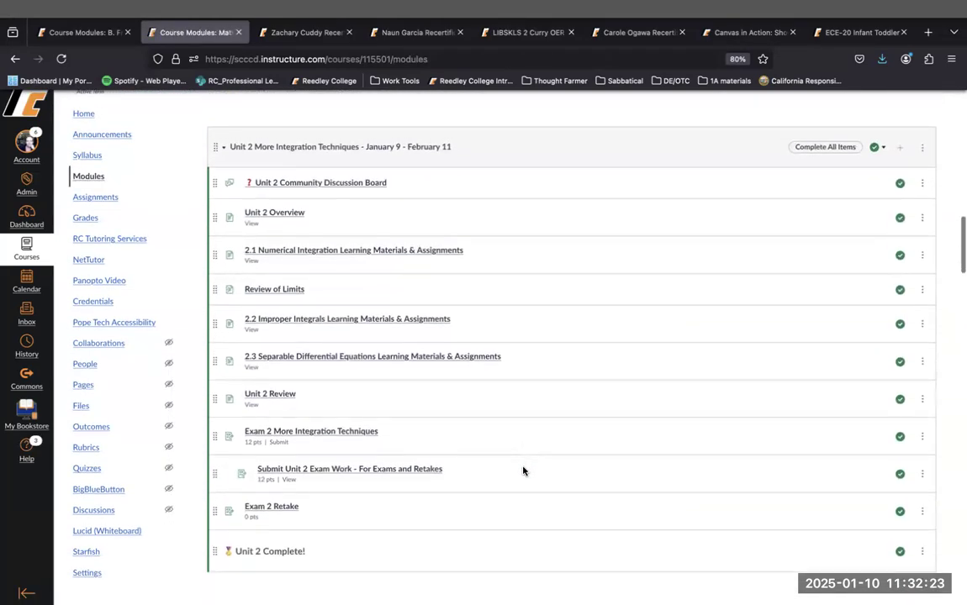
{"action": "left_click", "coordinate": [290, 31]}
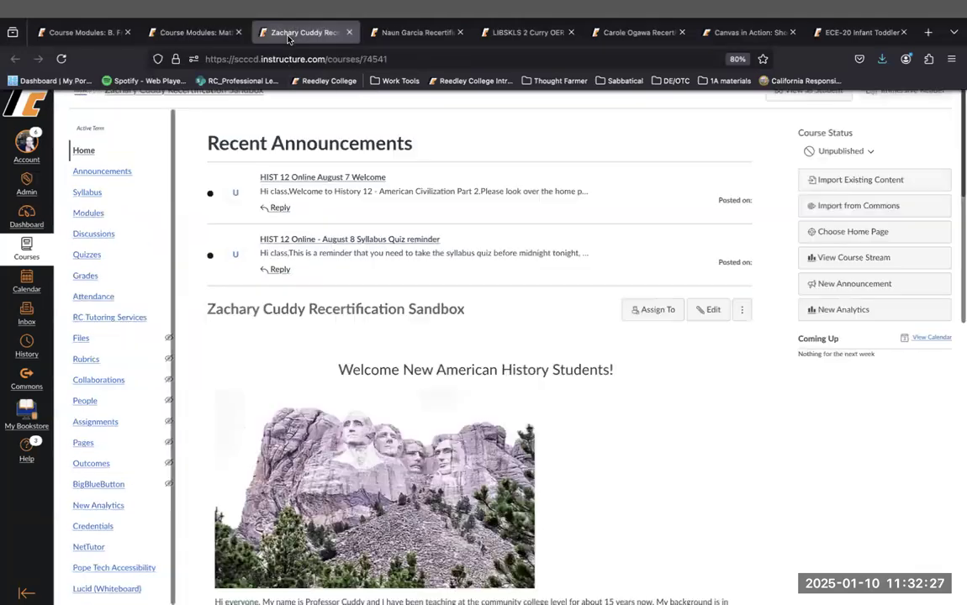
{"action": "left_click", "coordinate": [187, 16]}
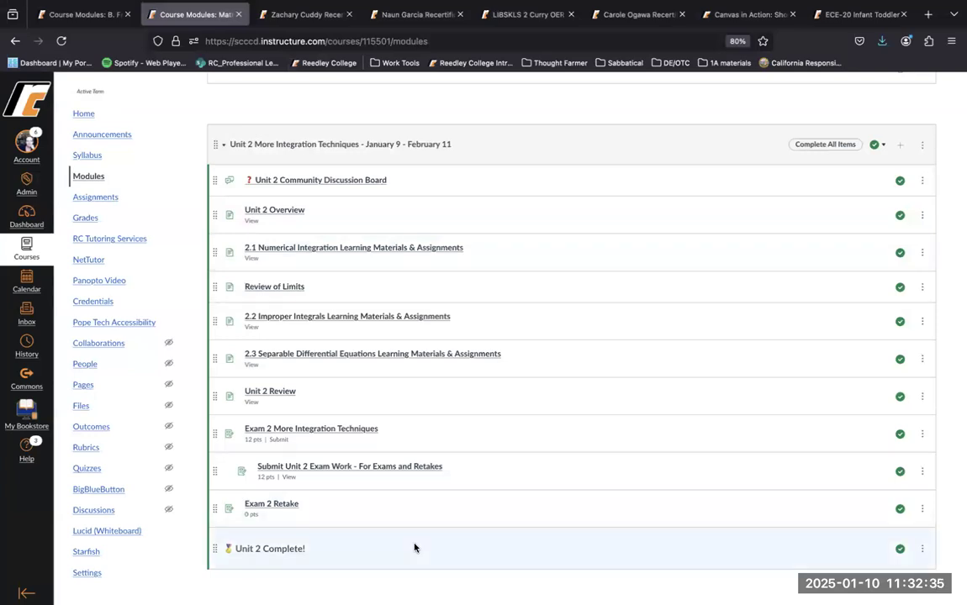
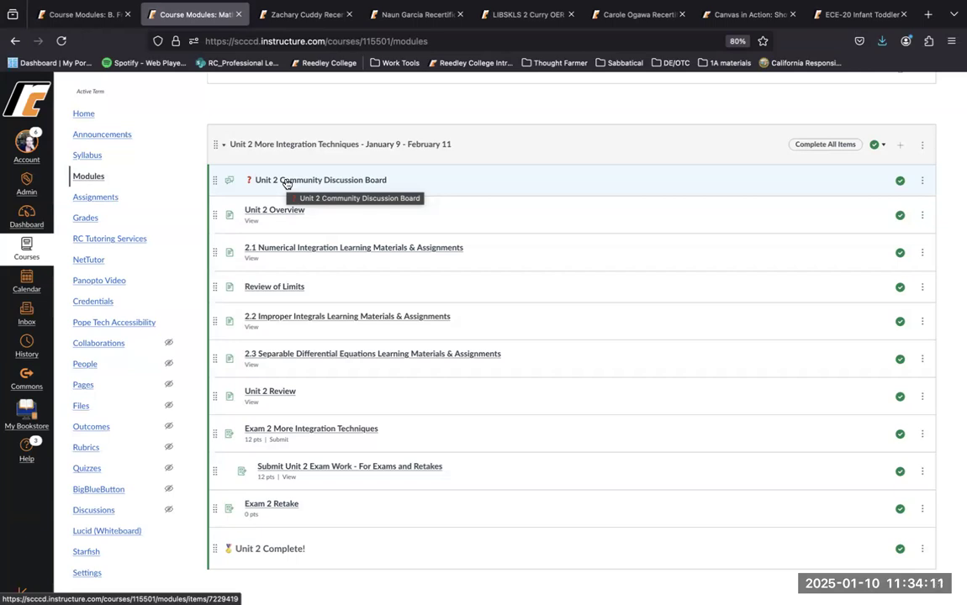
Compare the module structures of Unit 1 Integration Techniques and Unit 0 Getting Started, including the Resources section
{"action": "scroll", "coordinate": [285, 183], "scroll_direction": "up", "scroll_amount": 10}
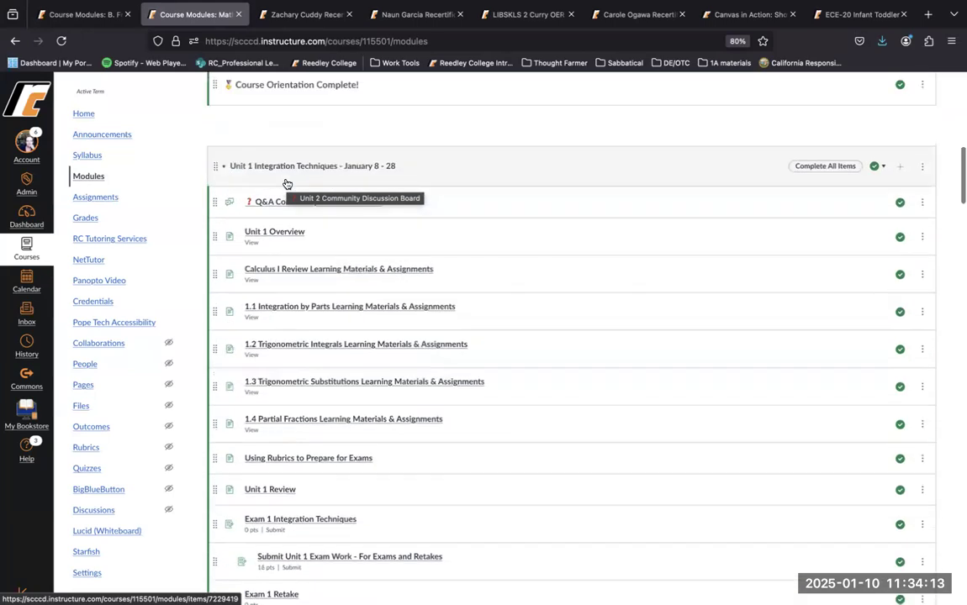
{"action": "scroll", "coordinate": [286, 183], "scroll_direction": "up", "scroll_amount": 8}
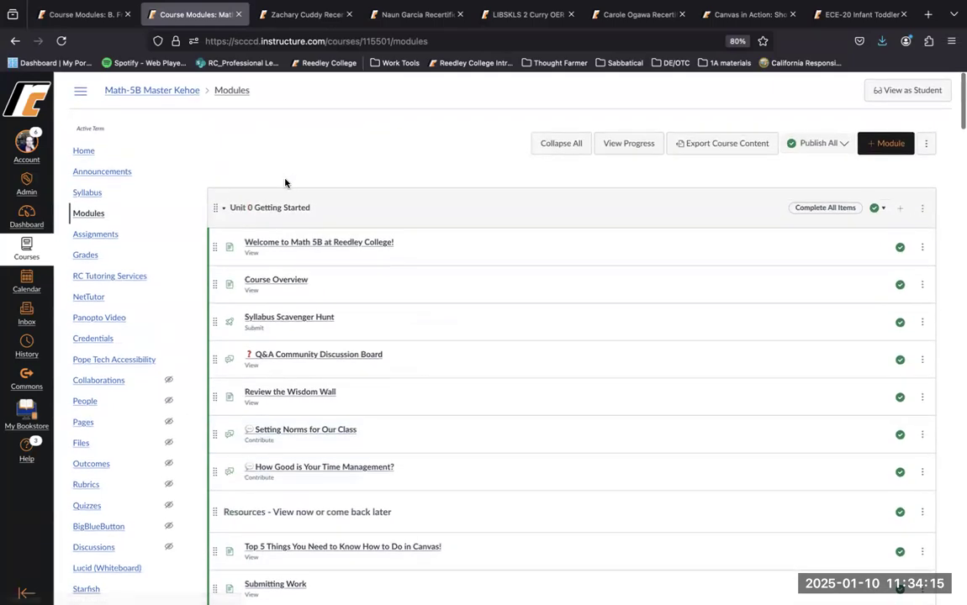
{"action": "scroll", "coordinate": [345, 406], "scroll_direction": "down", "scroll_amount": 3}
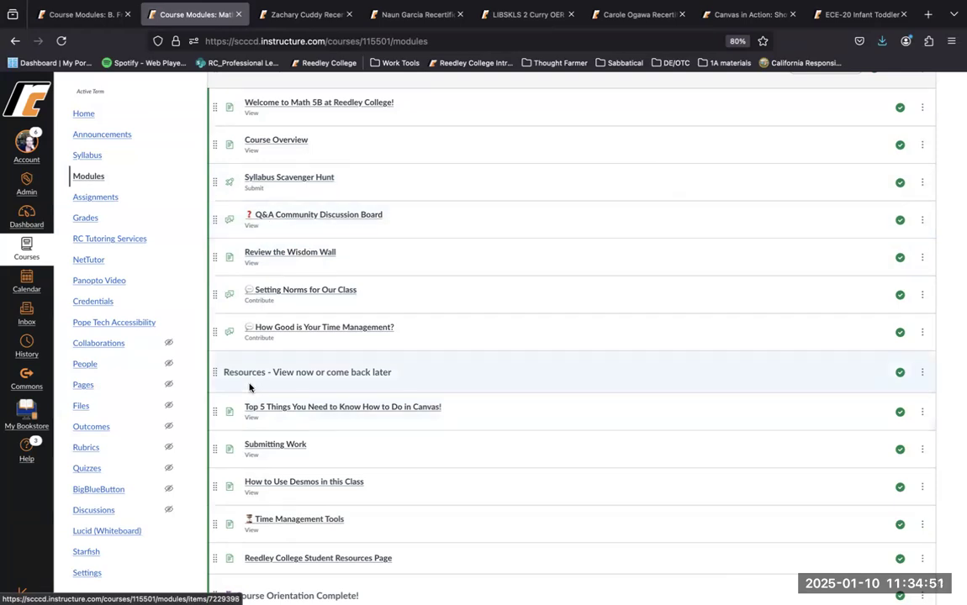
{"action": "scroll", "coordinate": [249, 387], "scroll_direction": "down", "scroll_amount": 10}
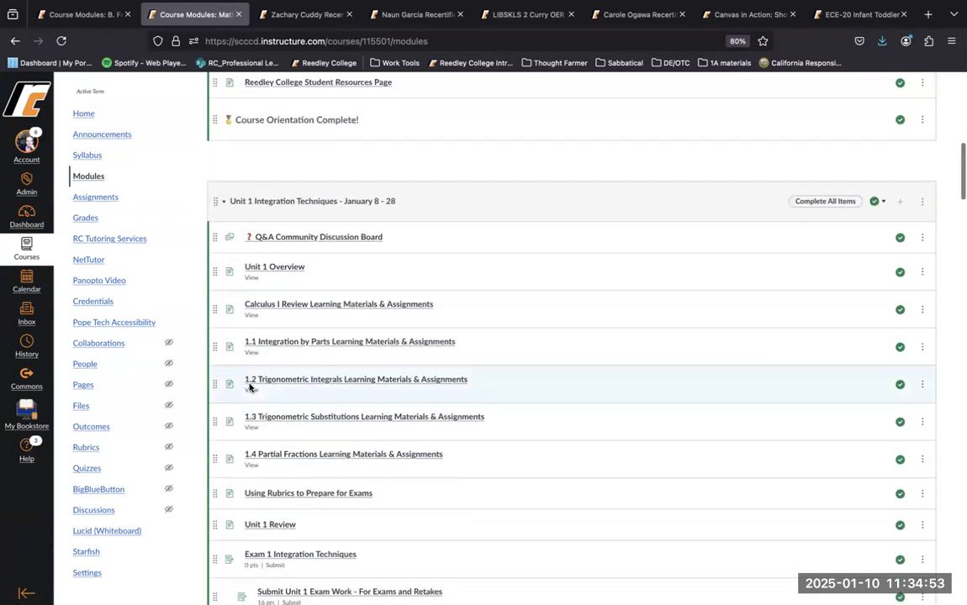
{"action": "scroll", "coordinate": [249, 388], "scroll_direction": "up", "scroll_amount": 10}
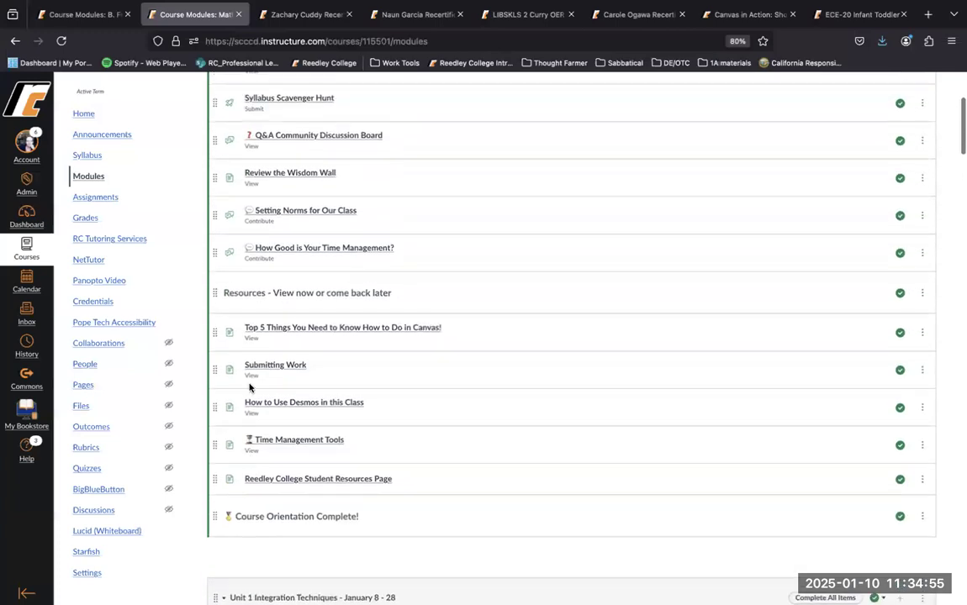
{"action": "scroll", "coordinate": [249, 388], "scroll_direction": "up", "scroll_amount": 2}
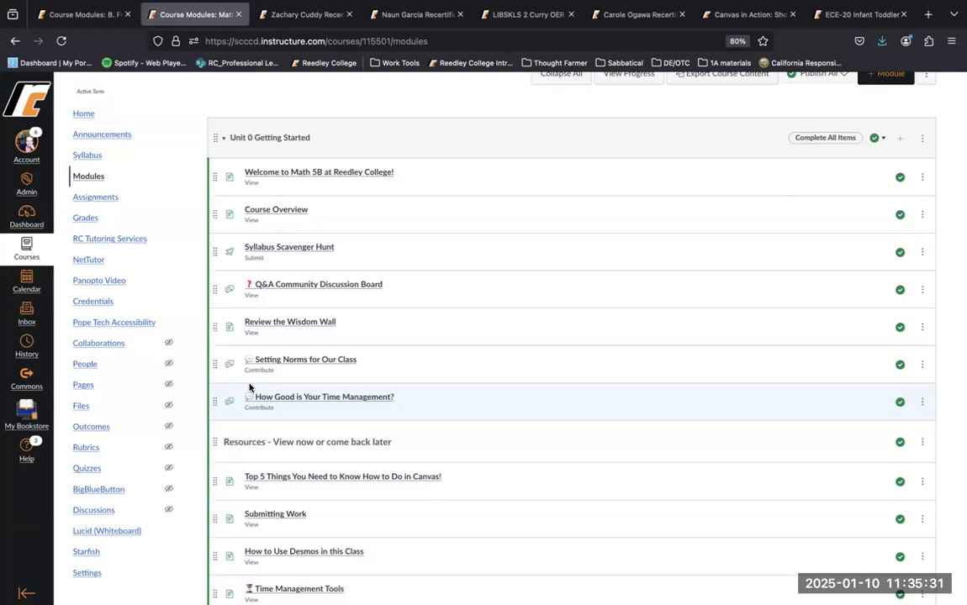
Open the Q&A Community Discussion Board from Unit 0, read its guidance for students, and return to the modules list
{"action": "left_click", "coordinate": [302, 285]}
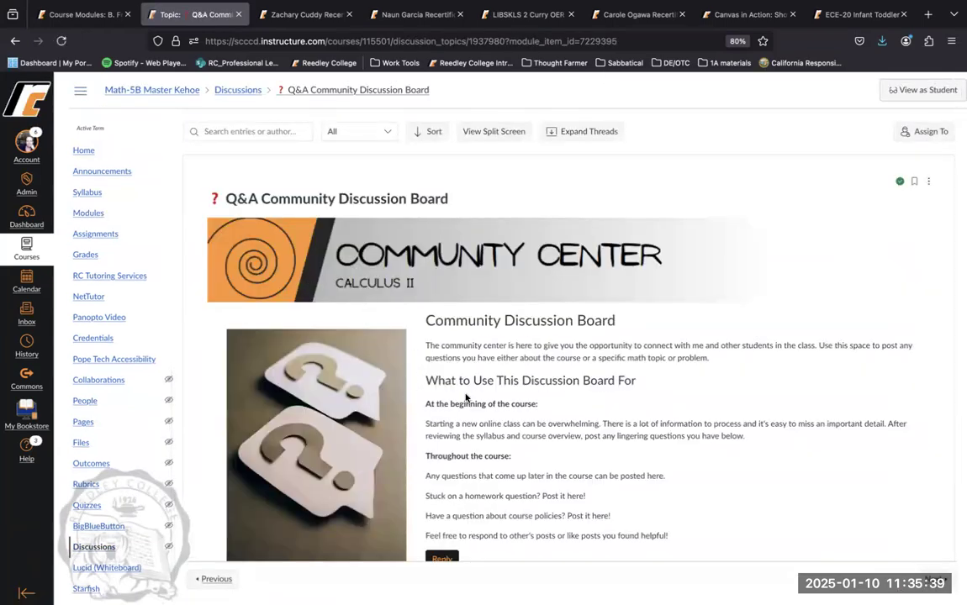
{"action": "scroll", "coordinate": [430, 374], "scroll_direction": "down", "scroll_amount": 2}
{"action": "scroll", "coordinate": [481, 416], "scroll_direction": "up", "scroll_amount": 1}
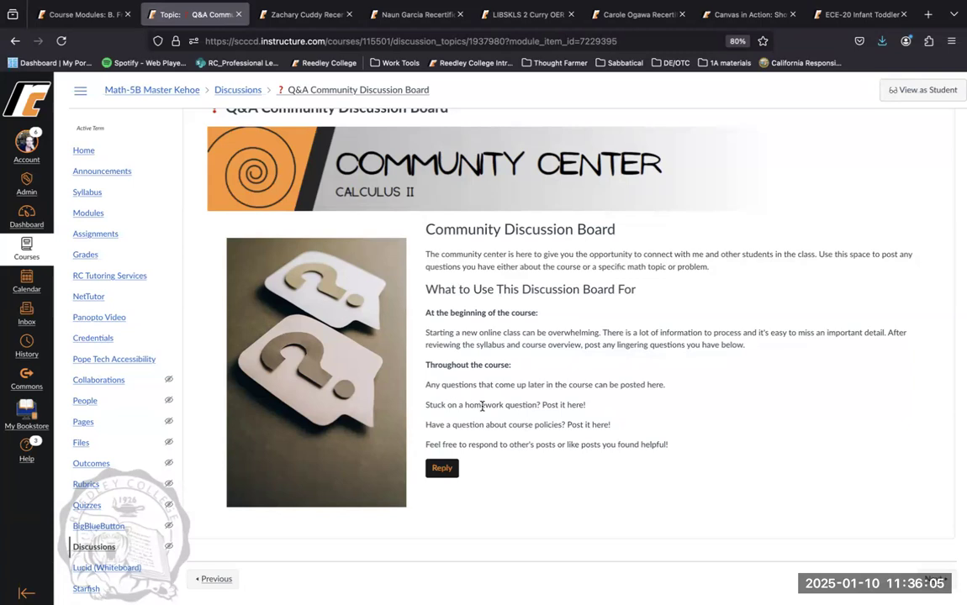
{"action": "left_click", "coordinate": [89, 215]}
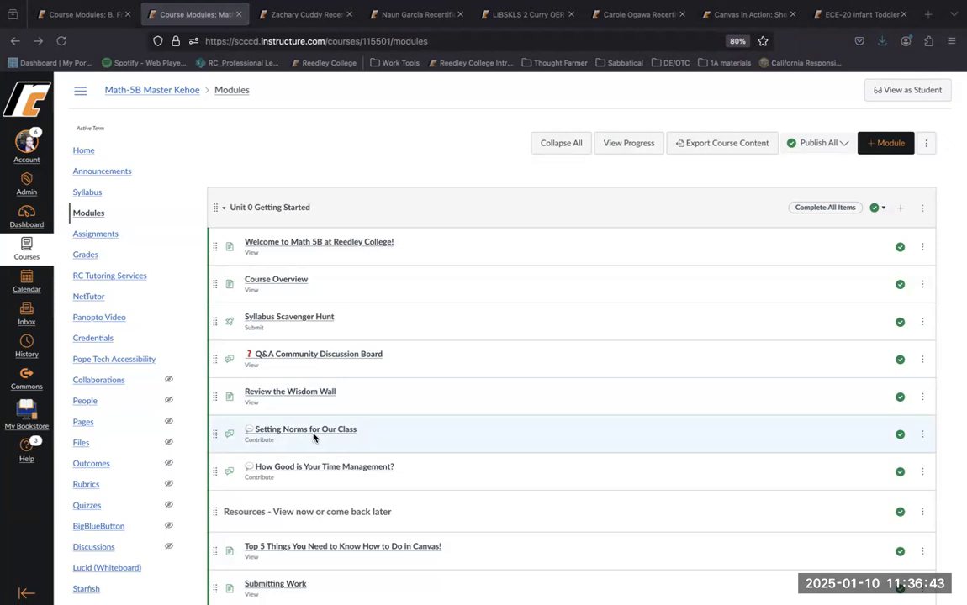
Examine the orientation items and student resources in the Unit 0 Getting Started module down to the start of Unit 1
{"action": "scroll", "coordinate": [328, 473], "scroll_direction": "down", "scroll_amount": 5}
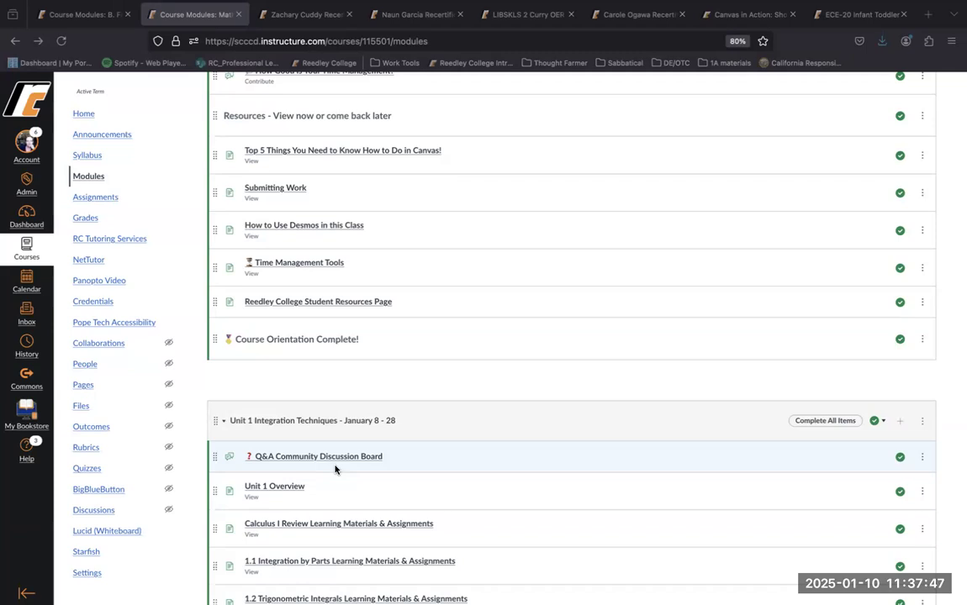
{"action": "scroll", "coordinate": [335, 470], "scroll_direction": "up", "scroll_amount": 5}
{"action": "scroll", "coordinate": [335, 469], "scroll_direction": "down", "scroll_amount": 3}
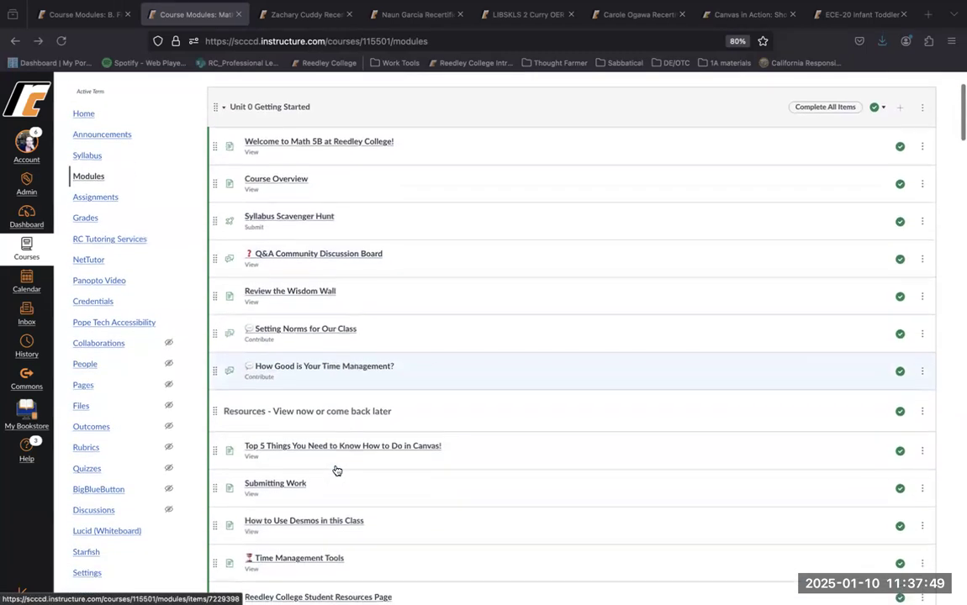
{"action": "scroll", "coordinate": [335, 470], "scroll_direction": "up", "scroll_amount": 2}
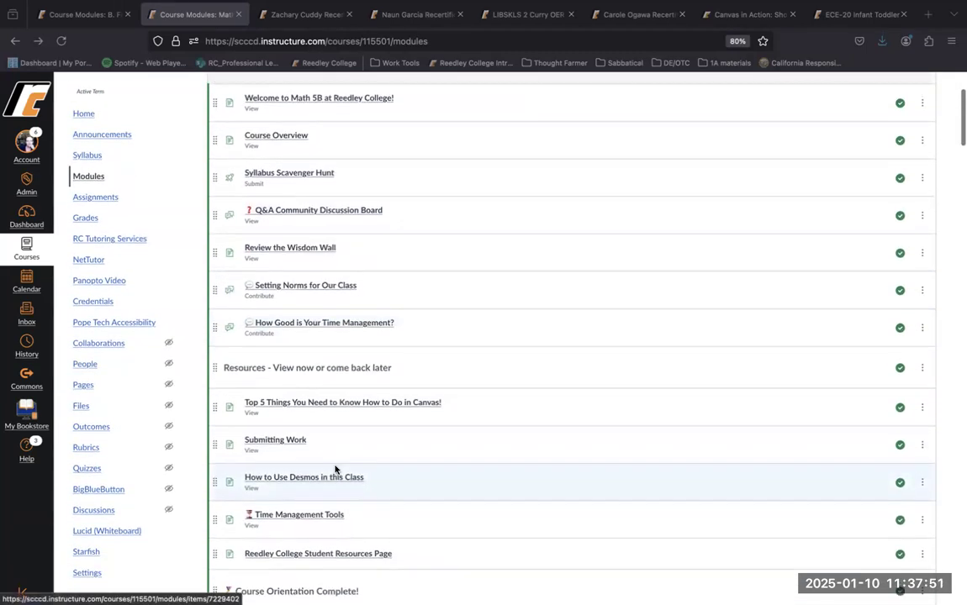
{"action": "scroll", "coordinate": [336, 469], "scroll_direction": "up", "scroll_amount": 1}
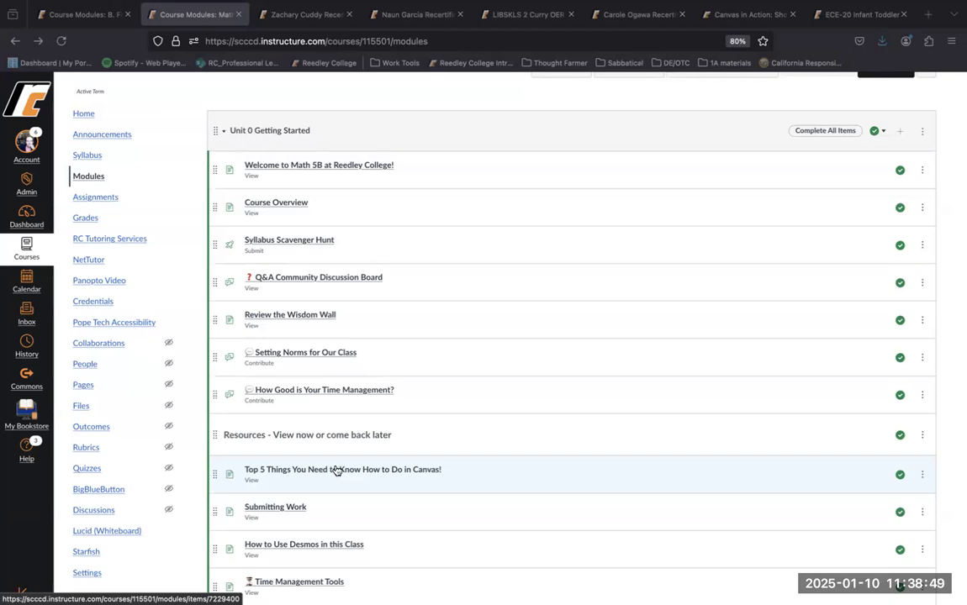
Switch to the American History recertification sandbox and examine its home page's welcome image, introduction and embedded syllabus preview
{"action": "left_click", "coordinate": [301, 15]}
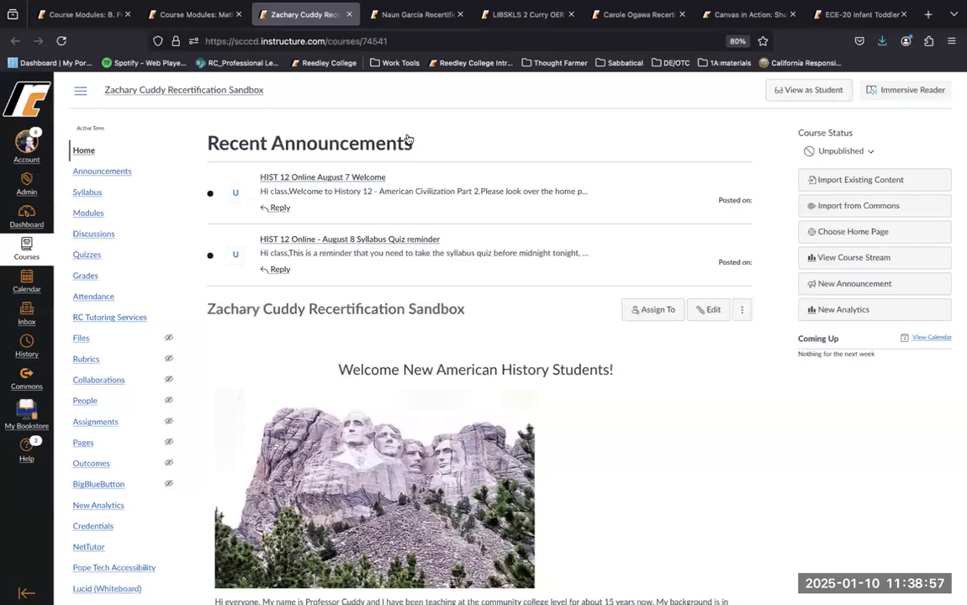
{"action": "scroll", "coordinate": [591, 506], "scroll_direction": "down", "scroll_amount": 5}
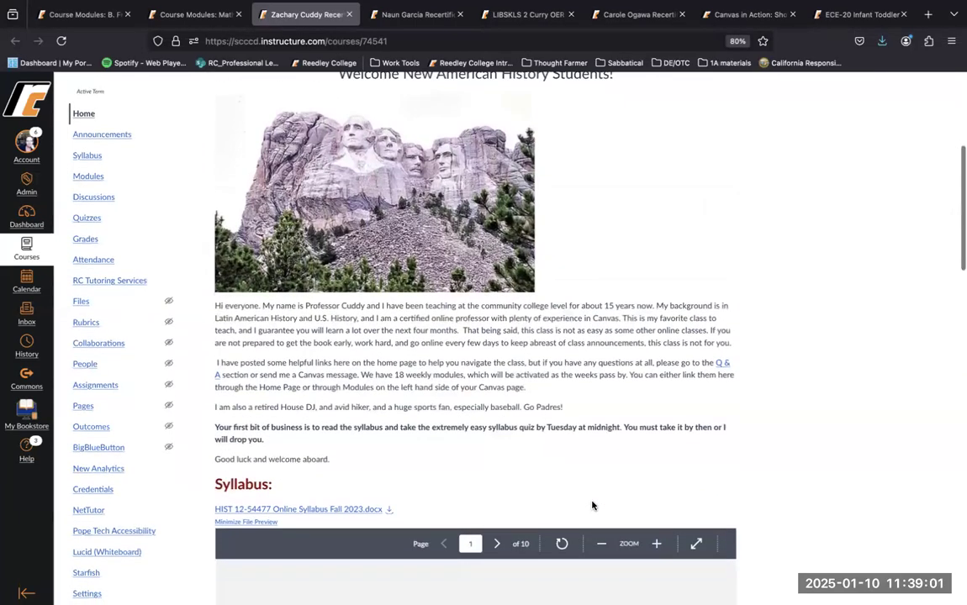
{"action": "scroll", "coordinate": [592, 504], "scroll_direction": "up", "scroll_amount": 2}
{"action": "scroll", "coordinate": [591, 502], "scroll_direction": "down", "scroll_amount": 1}
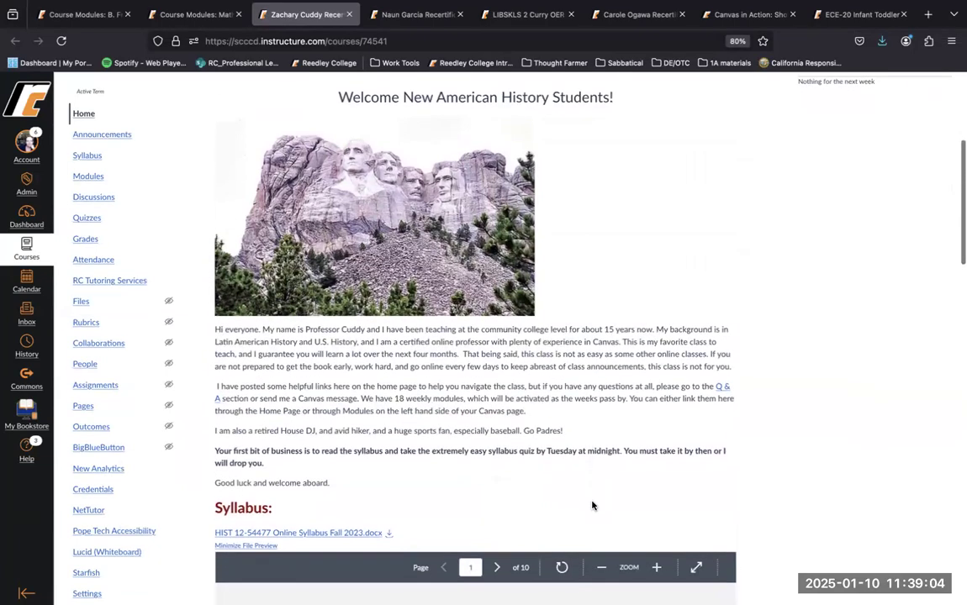
{"action": "left_click", "coordinate": [809, 110]}
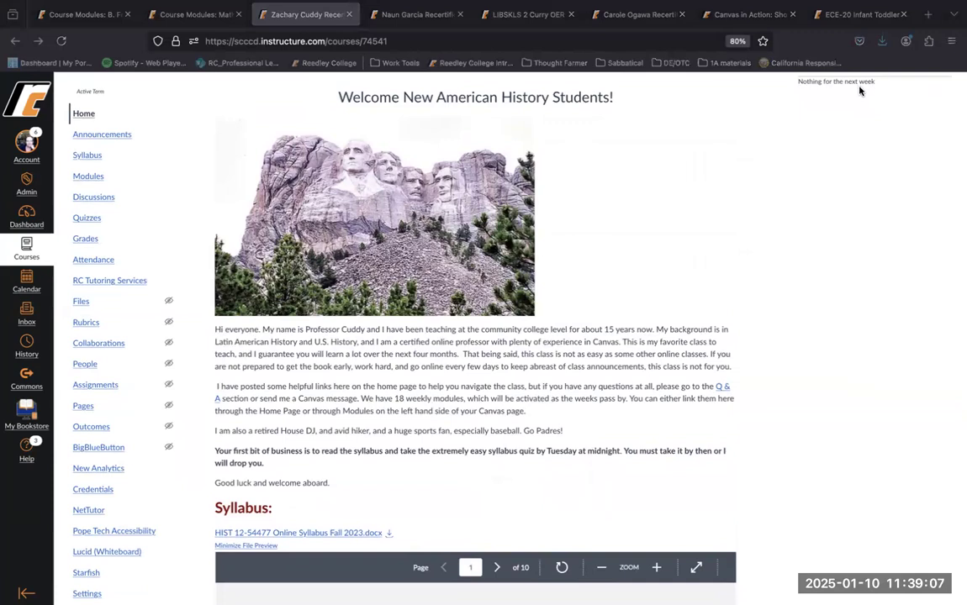
{"action": "scroll", "coordinate": [608, 292], "scroll_direction": "up", "scroll_amount": 2}
{"action": "scroll", "coordinate": [608, 292], "scroll_direction": "down", "scroll_amount": 3}
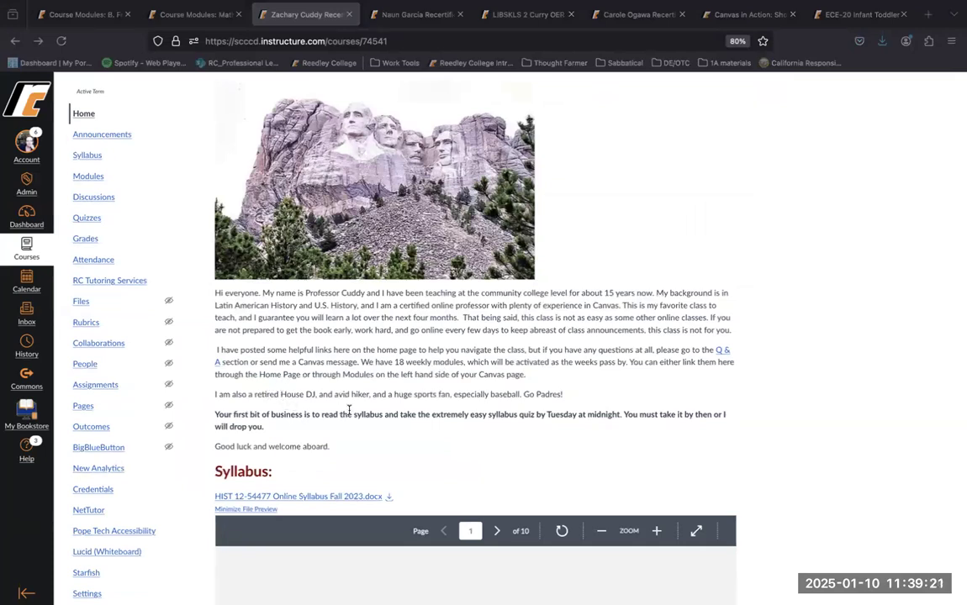
{"action": "scroll", "coordinate": [469, 432], "scroll_direction": "down", "scroll_amount": 2}
{"action": "scroll", "coordinate": [468, 434], "scroll_direction": "down", "scroll_amount": 5}
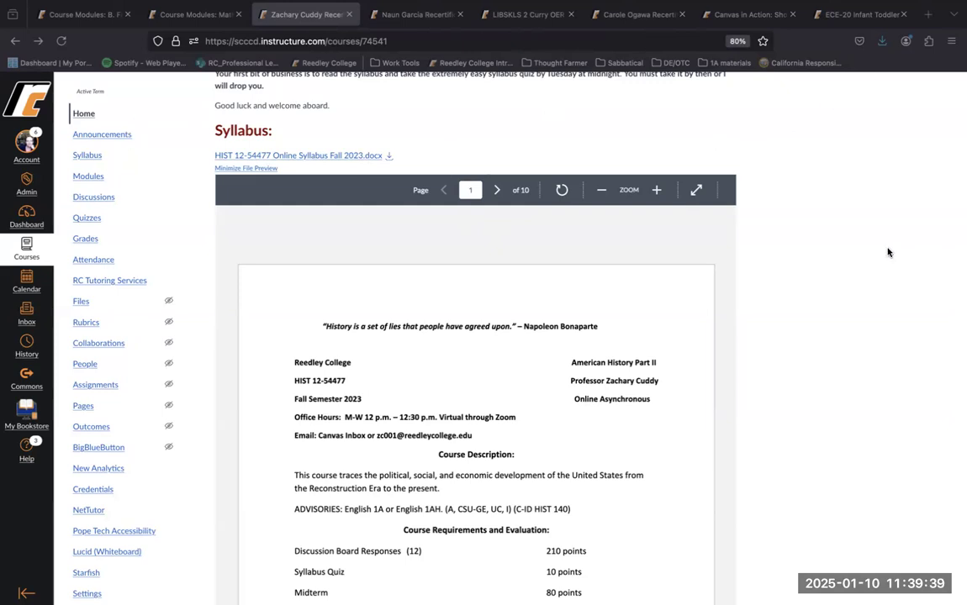
Open the home page for editing and apply the syllabus file link's options Preview inline and Expand preview by Default
{"action": "scroll", "coordinate": [887, 252], "scroll_direction": "up", "scroll_amount": 2}
{"action": "scroll", "coordinate": [887, 252], "scroll_direction": "up", "scroll_amount": 6}
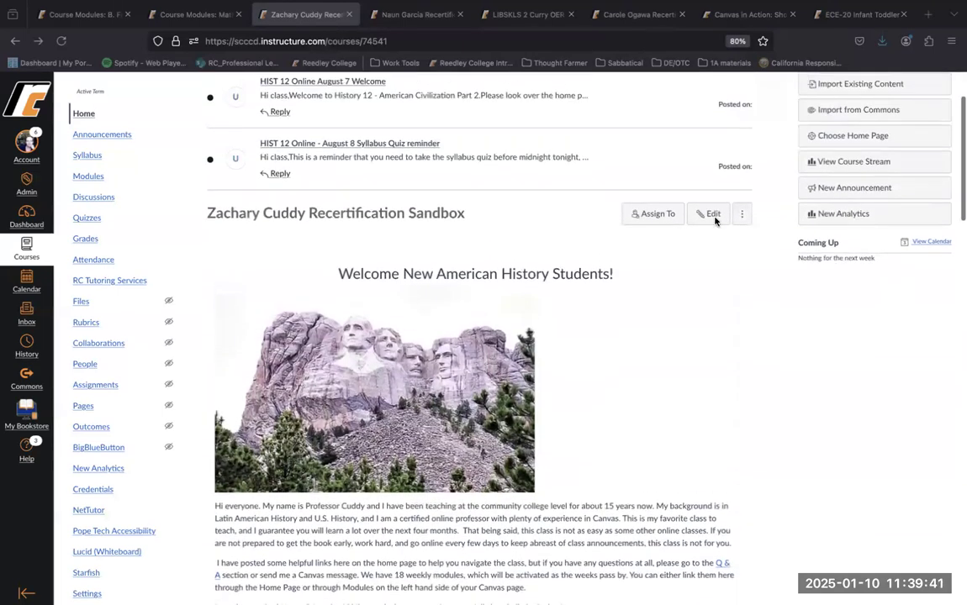
{"action": "left_click", "coordinate": [713, 217]}
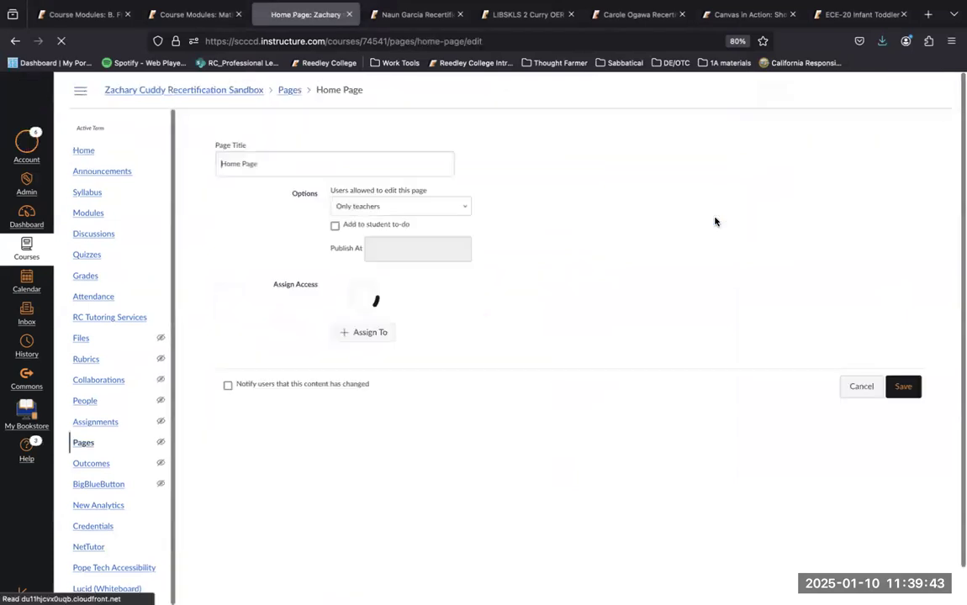
{"action": "scroll", "coordinate": [645, 337], "scroll_direction": "down", "scroll_amount": 2}
{"action": "scroll", "coordinate": [645, 337], "scroll_direction": "down", "scroll_amount": 6}
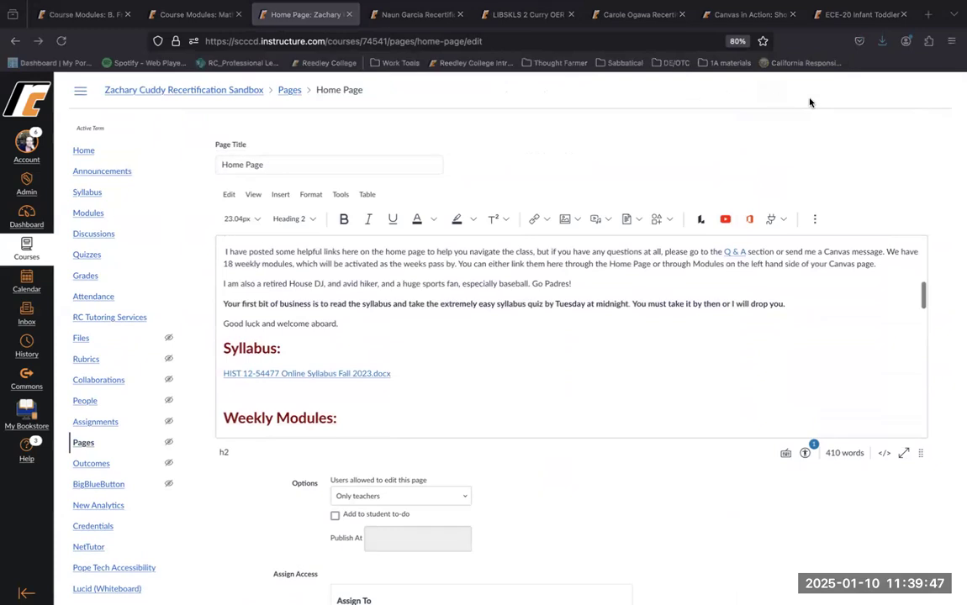
{"action": "left_click", "coordinate": [332, 376]}
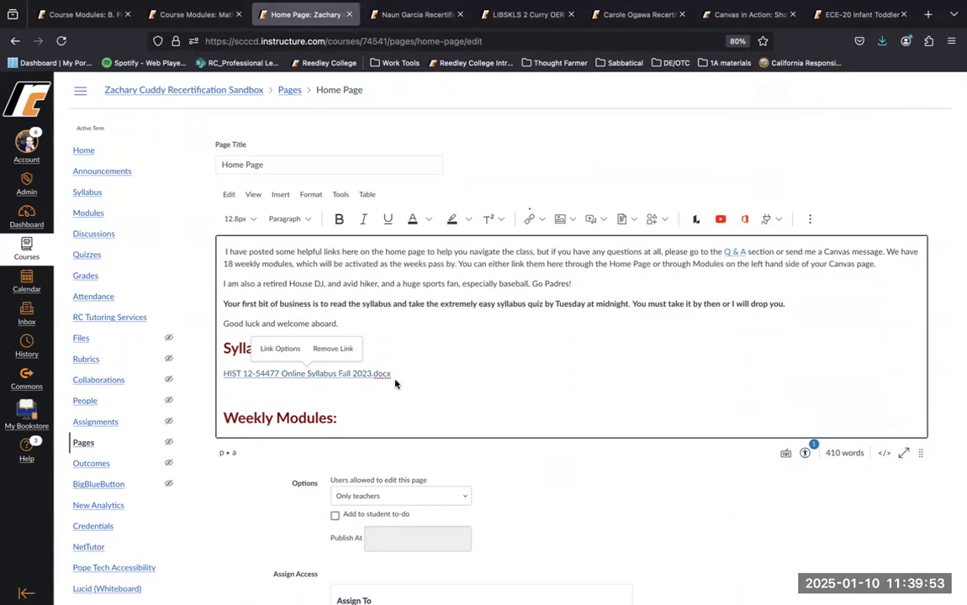
{"action": "left_click", "coordinate": [280, 348]}
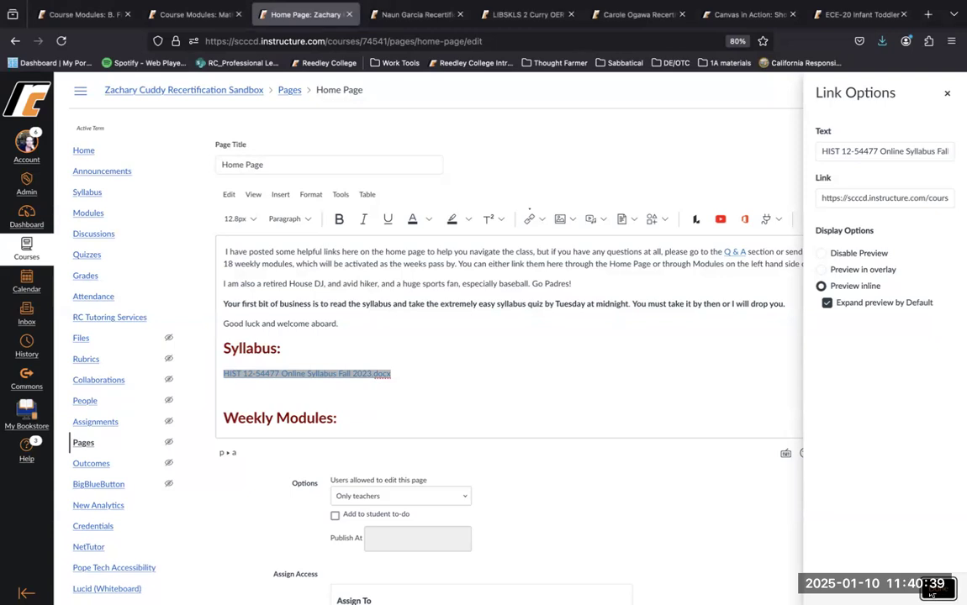
{"action": "left_click", "coordinate": [931, 592]}
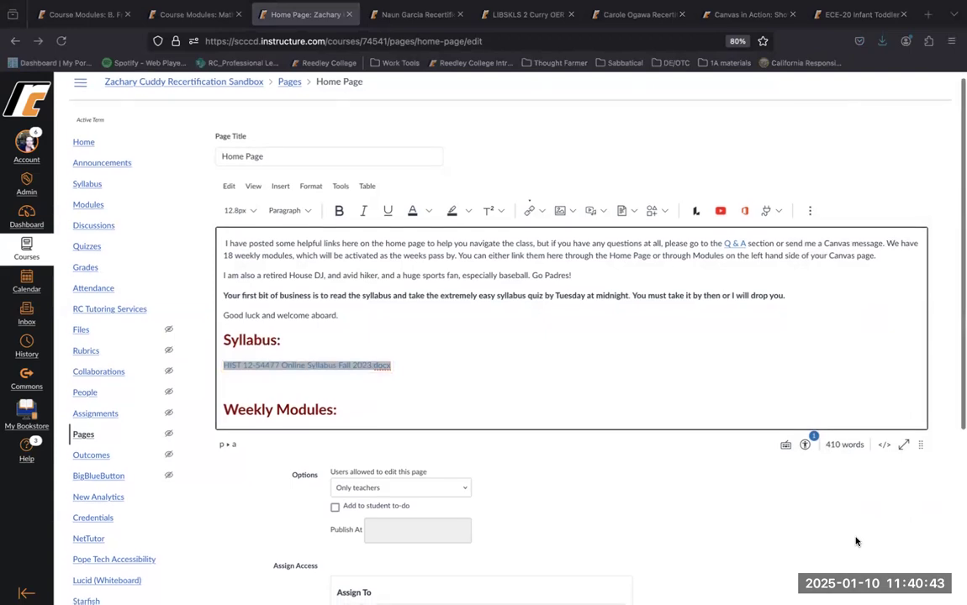
Run the Accessibility Checker on the home page and add the caption "Instructor Contact Information" to the instructor contact table
{"action": "scroll", "coordinate": [854, 541], "scroll_direction": "down", "scroll_amount": 2}
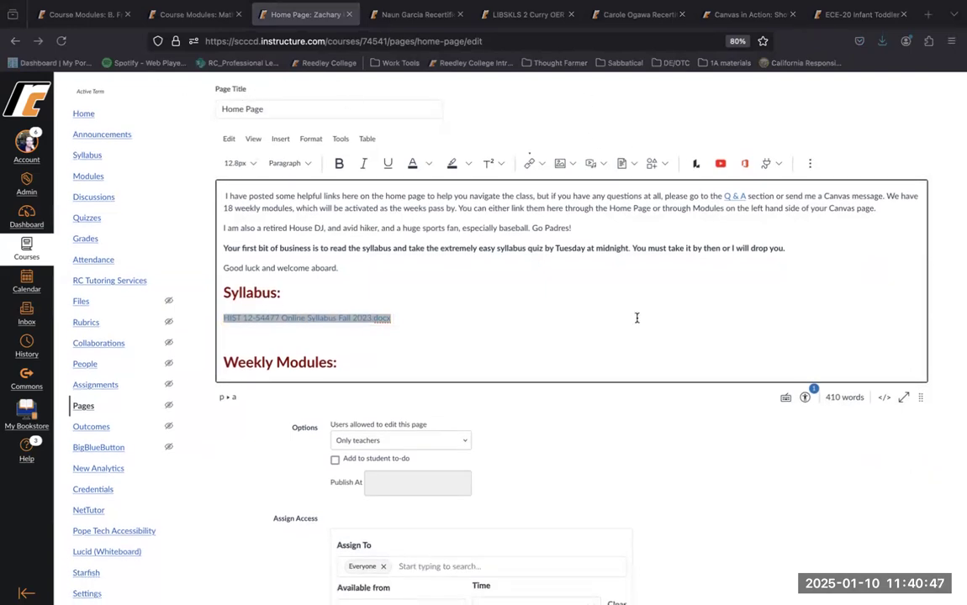
{"action": "scroll", "coordinate": [636, 318], "scroll_direction": "up", "scroll_amount": 5}
{"action": "scroll", "coordinate": [636, 317], "scroll_direction": "up", "scroll_amount": 2}
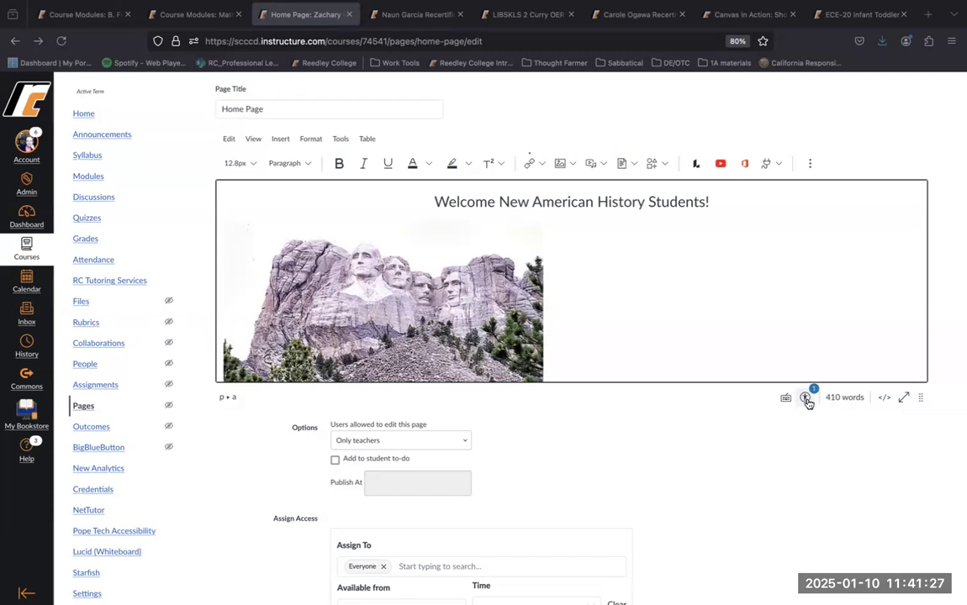
{"action": "left_click", "coordinate": [805, 399]}
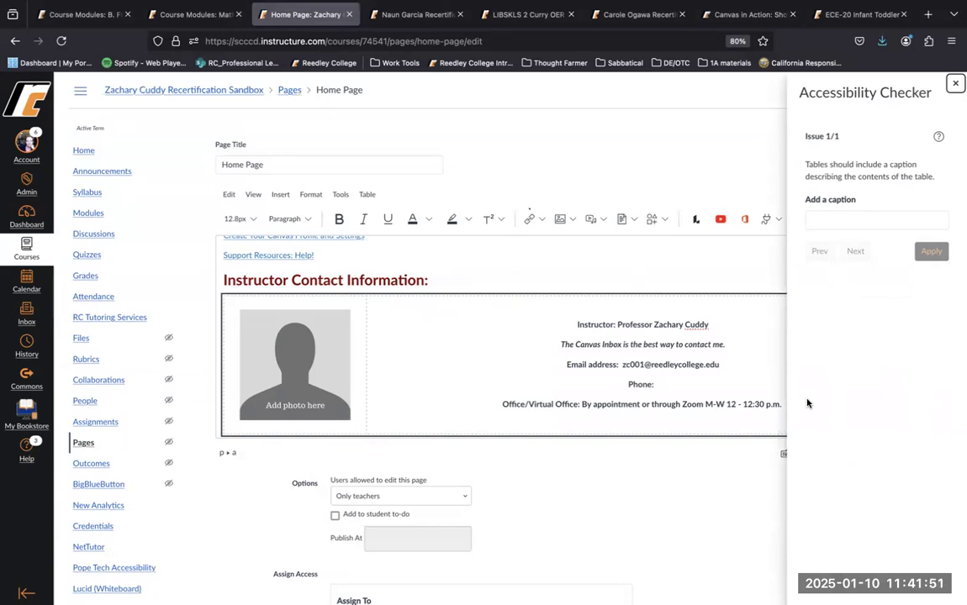
{"action": "left_click", "coordinate": [862, 221]}
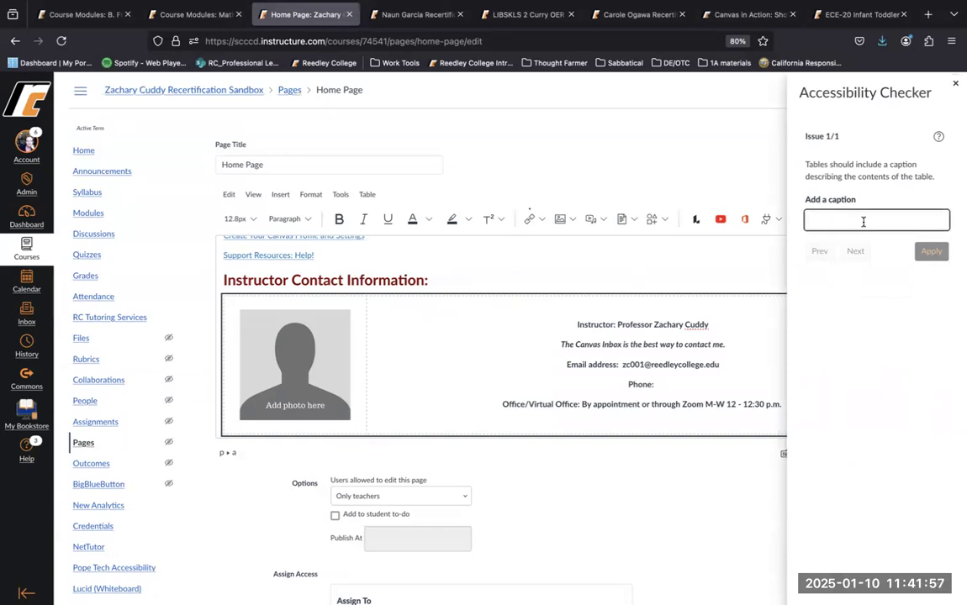
{"action": "type", "text": "Instr"}
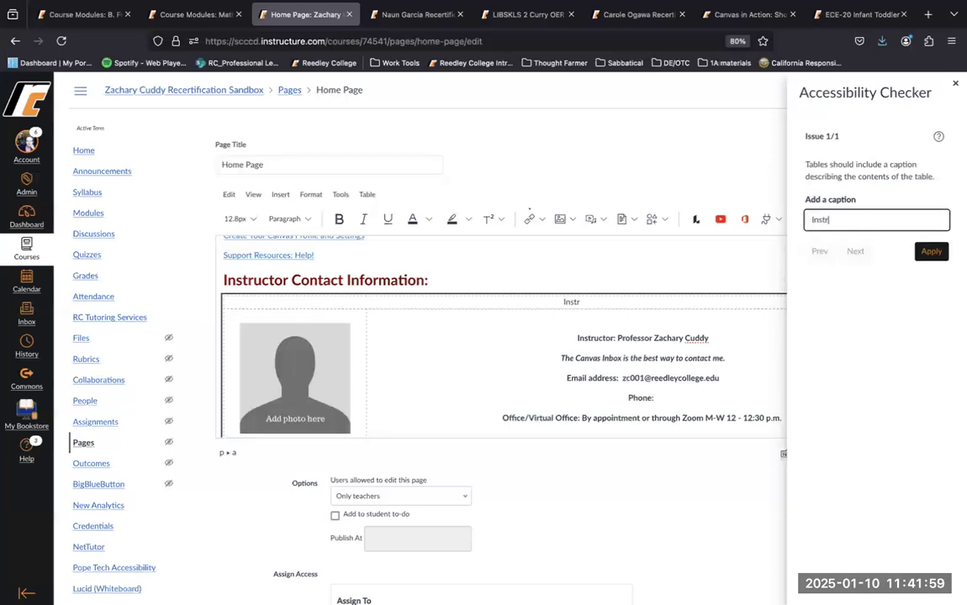
{"action": "type", "text": "uctor Contac"}
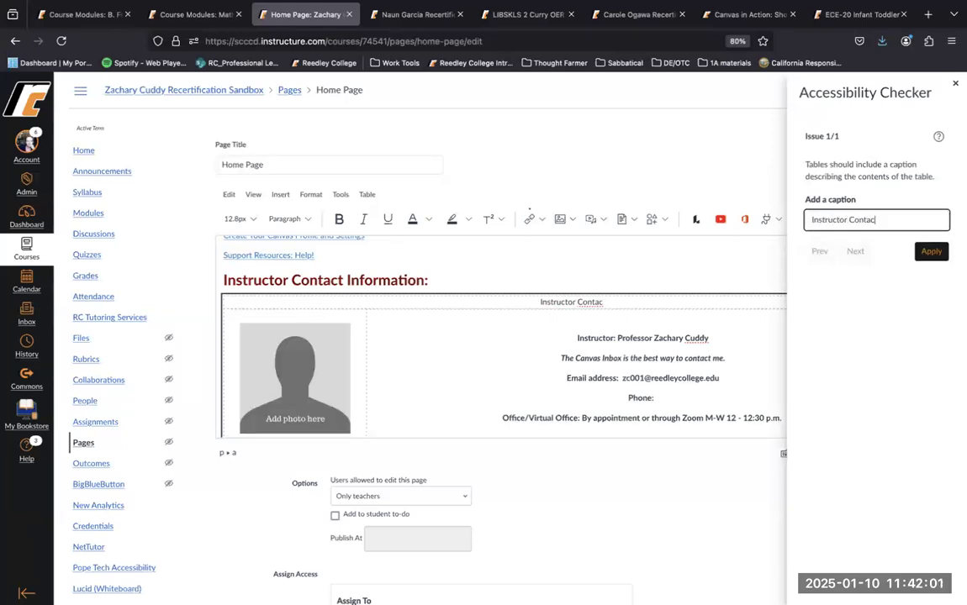
{"action": "type", "text": "t Information"}
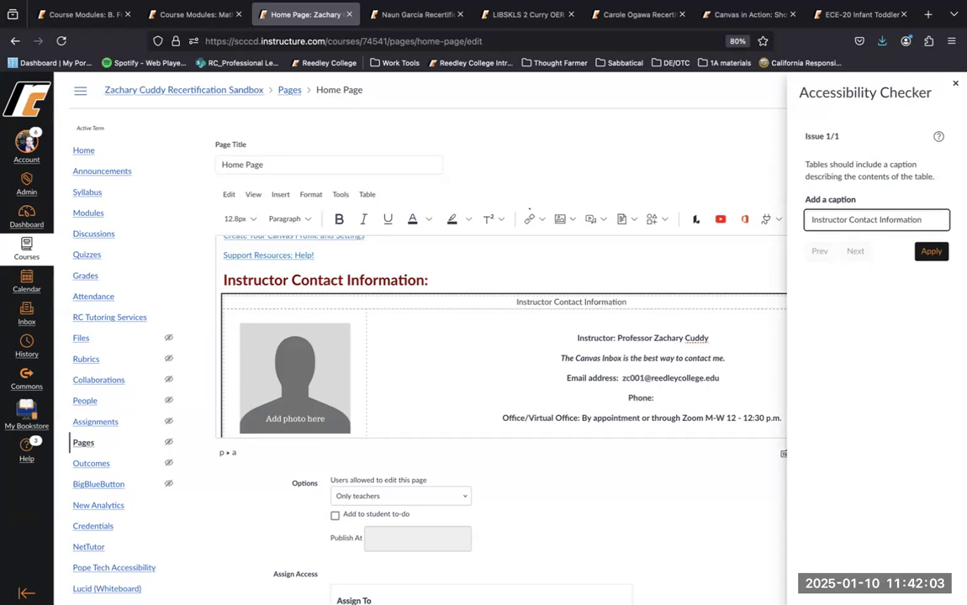
{"action": "left_click", "coordinate": [932, 252]}
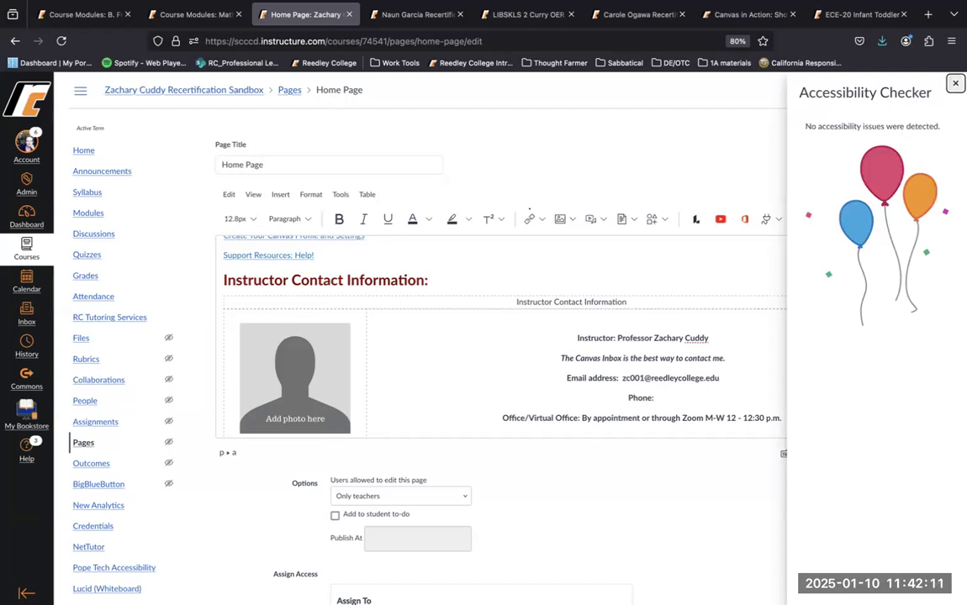
Close the Accessibility Checker and save the edited home page
{"action": "left_click", "coordinate": [955, 83]}
{"action": "scroll", "coordinate": [734, 492], "scroll_direction": "down", "scroll_amount": 1}
{"action": "scroll", "coordinate": [734, 492], "scroll_direction": "down", "scroll_amount": 5}
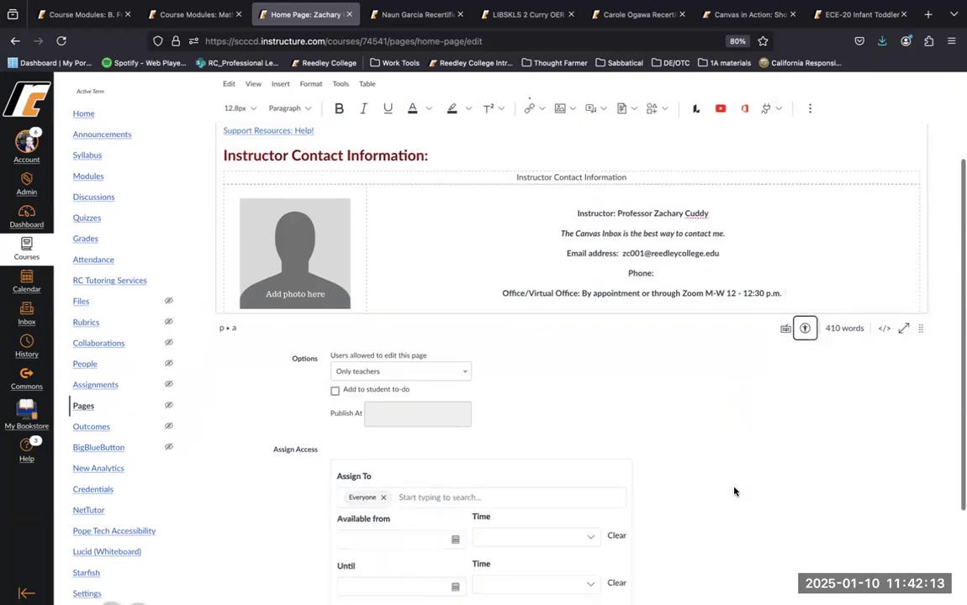
{"action": "left_click", "coordinate": [901, 545]}
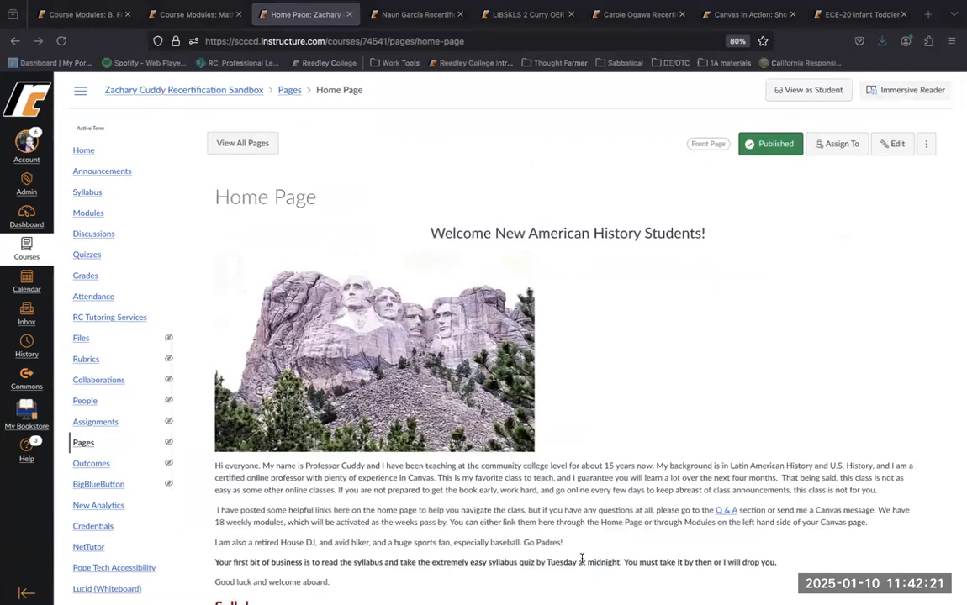
Review the saved home page's introduction and select the phrase directing students with questions to the Q & A section
{"action": "scroll", "coordinate": [580, 550], "scroll_direction": "down", "scroll_amount": 5}
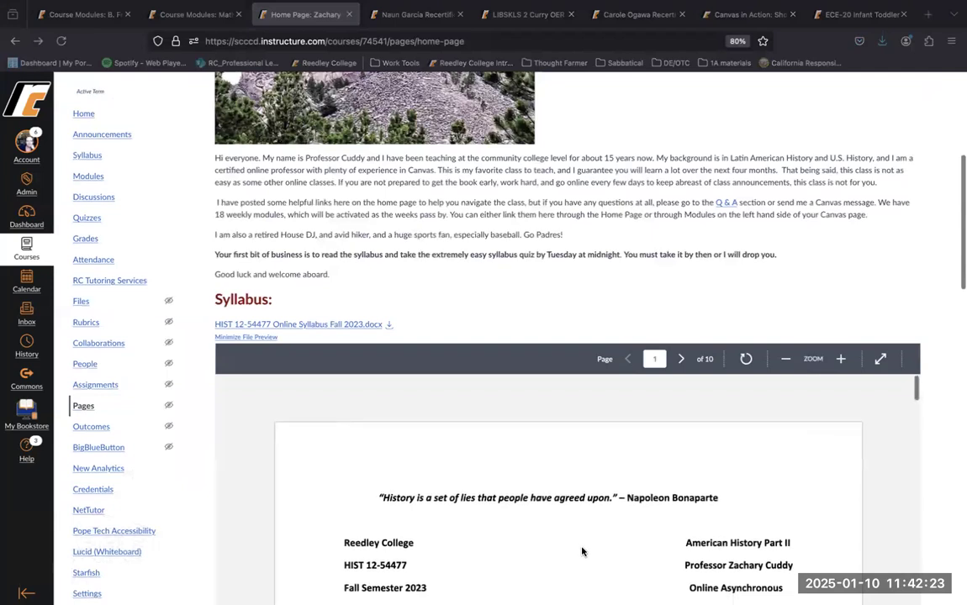
{"action": "scroll", "coordinate": [623, 317], "scroll_direction": "up", "scroll_amount": 3}
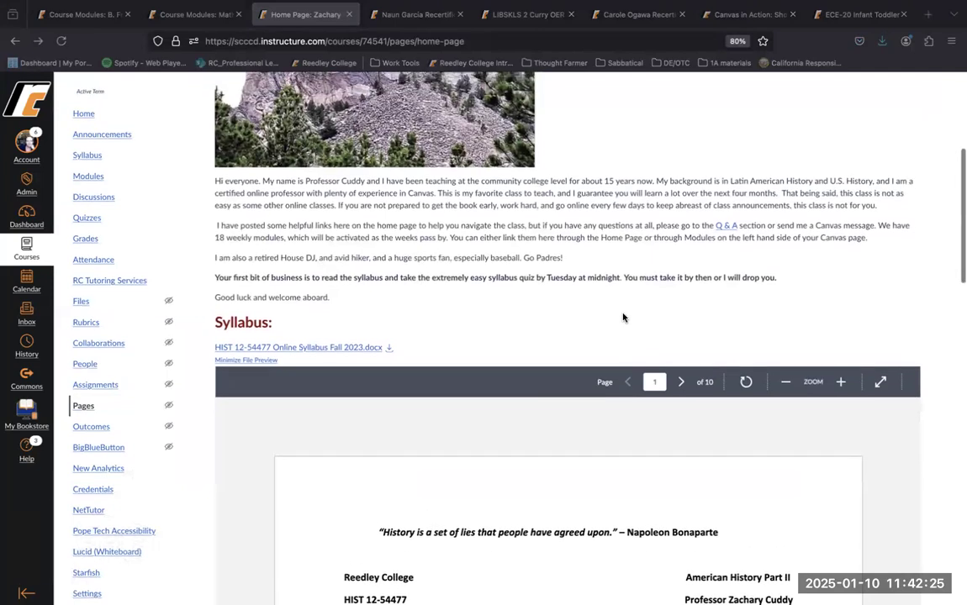
{"action": "scroll", "coordinate": [623, 317], "scroll_direction": "up", "scroll_amount": 1}
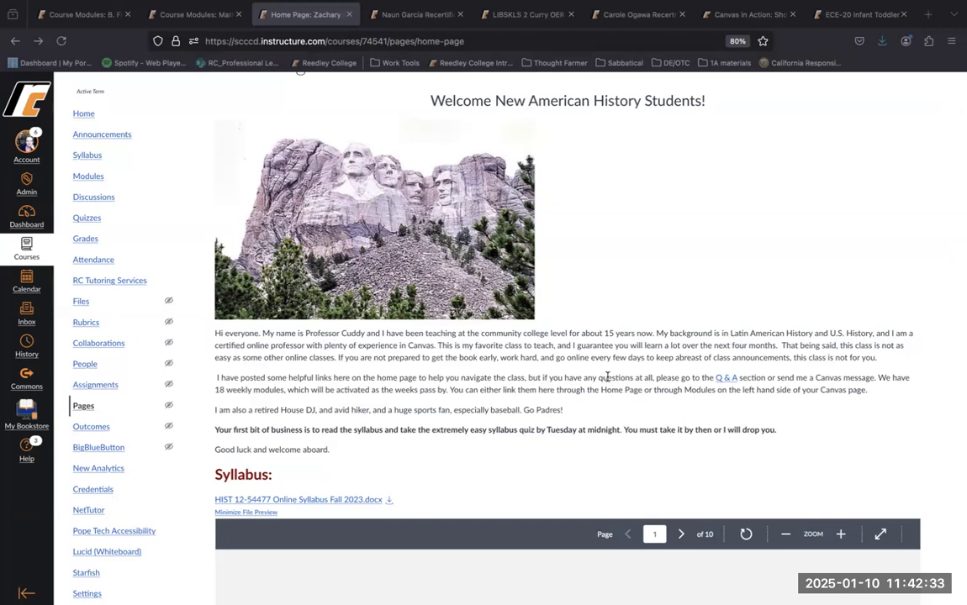
{"action": "left_click_drag", "start_coordinate": [528, 377], "coordinate": [768, 377]}
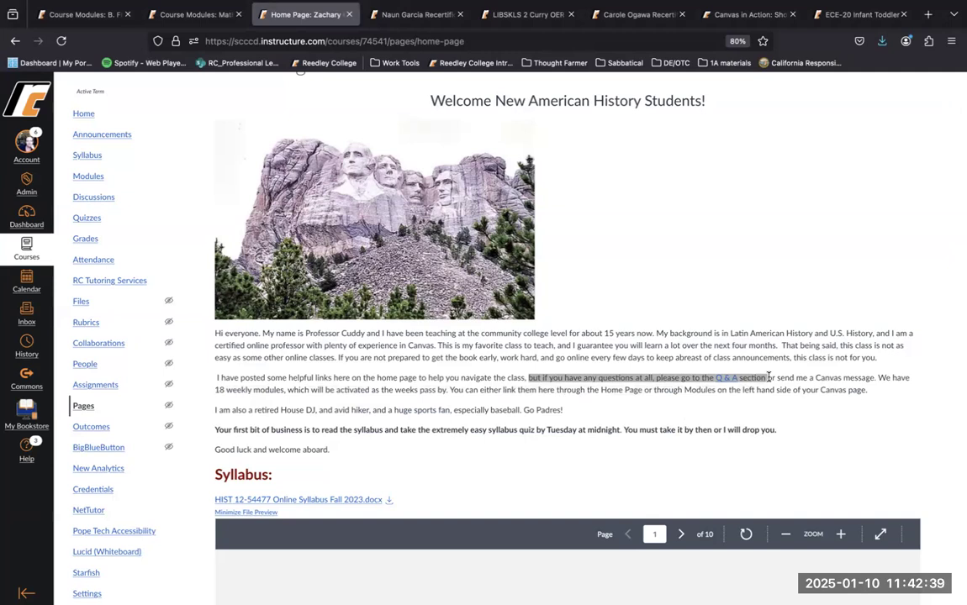
{"action": "left_click", "coordinate": [716, 392]}
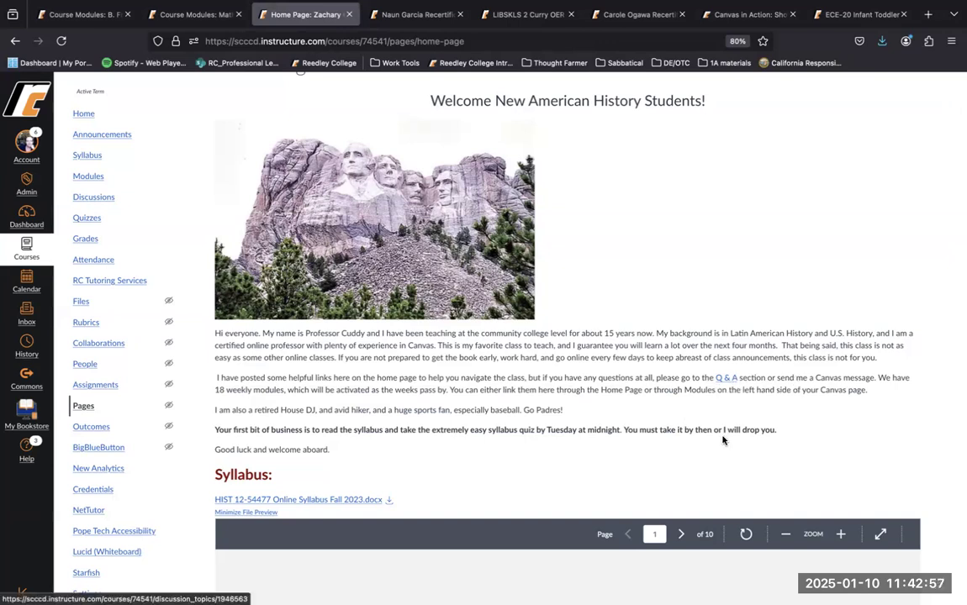
Examine the home page's syllabus preview, Weekly Modules links, Helpful Links and Instructor Contact Information table
{"action": "scroll", "coordinate": [722, 439], "scroll_direction": "down", "scroll_amount": 5}
{"action": "scroll", "coordinate": [722, 440], "scroll_direction": "down", "scroll_amount": 10}
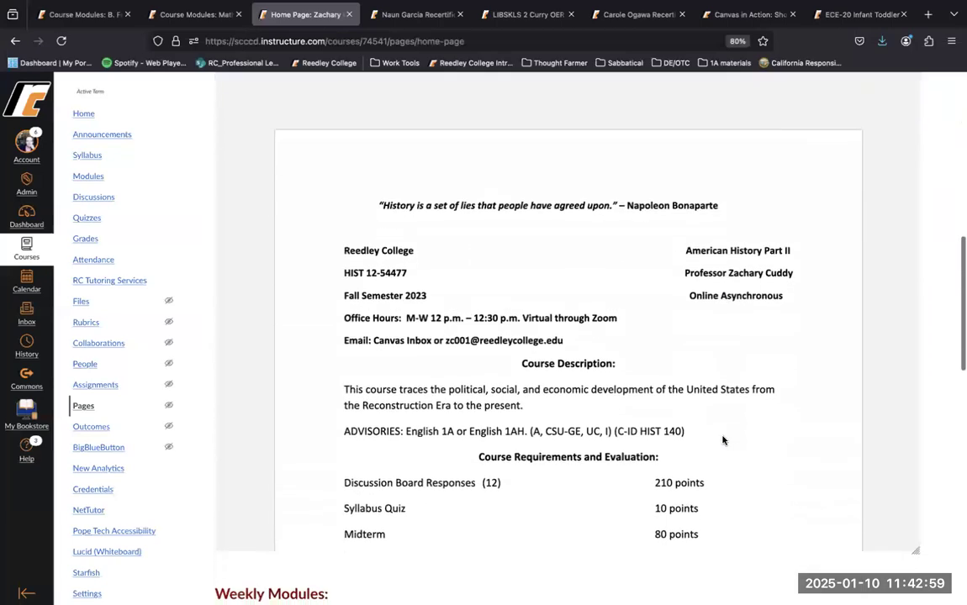
{"action": "scroll", "coordinate": [722, 439], "scroll_direction": "down", "scroll_amount": 5}
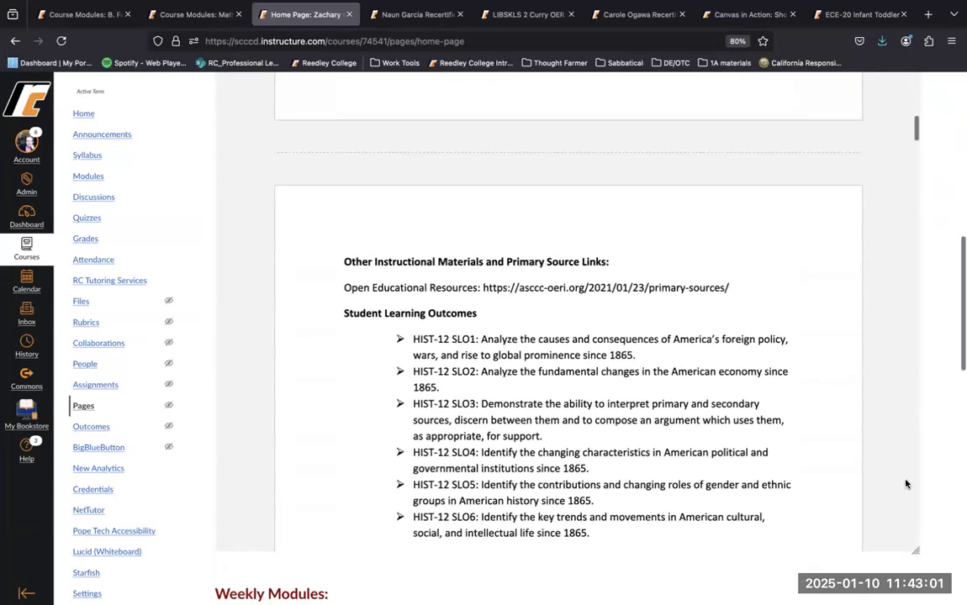
{"action": "scroll", "coordinate": [938, 477], "scroll_direction": "down", "scroll_amount": 5}
{"action": "scroll", "coordinate": [939, 477], "scroll_direction": "down", "scroll_amount": 1}
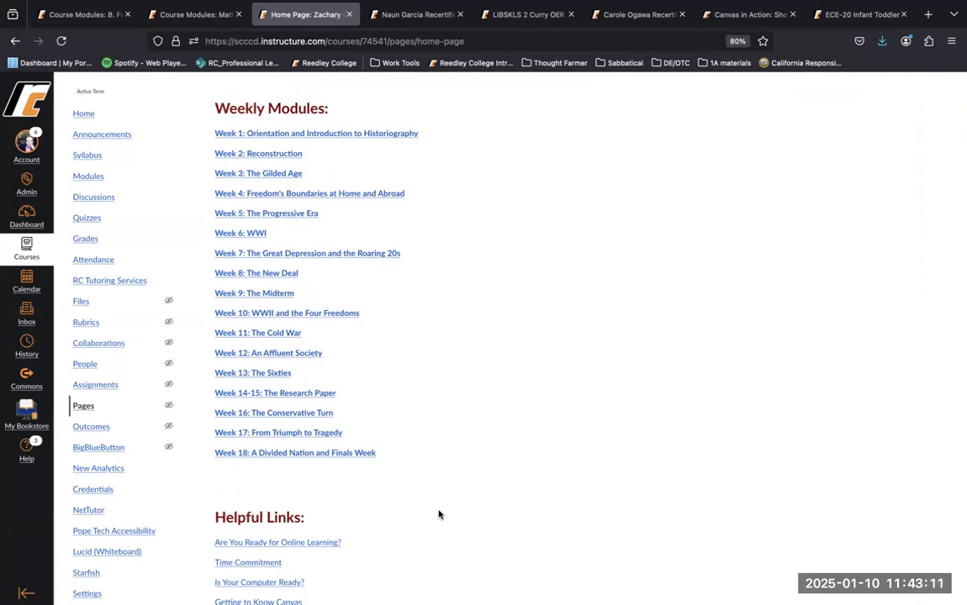
{"action": "scroll", "coordinate": [449, 522], "scroll_direction": "down", "scroll_amount": 5}
{"action": "scroll", "coordinate": [449, 525], "scroll_direction": "down", "scroll_amount": 2}
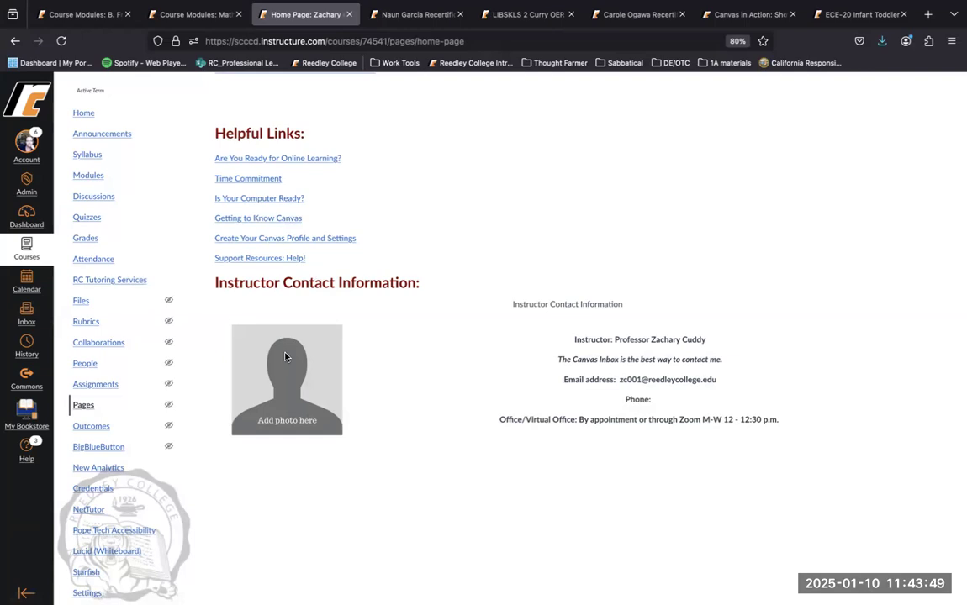
Highlight the office hours line, the email address and the word "Zoom" in the Instructor Contact Information table
{"action": "scroll", "coordinate": [467, 511], "scroll_direction": "down", "scroll_amount": 1}
{"action": "triple_click", "coordinate": [534, 416]}
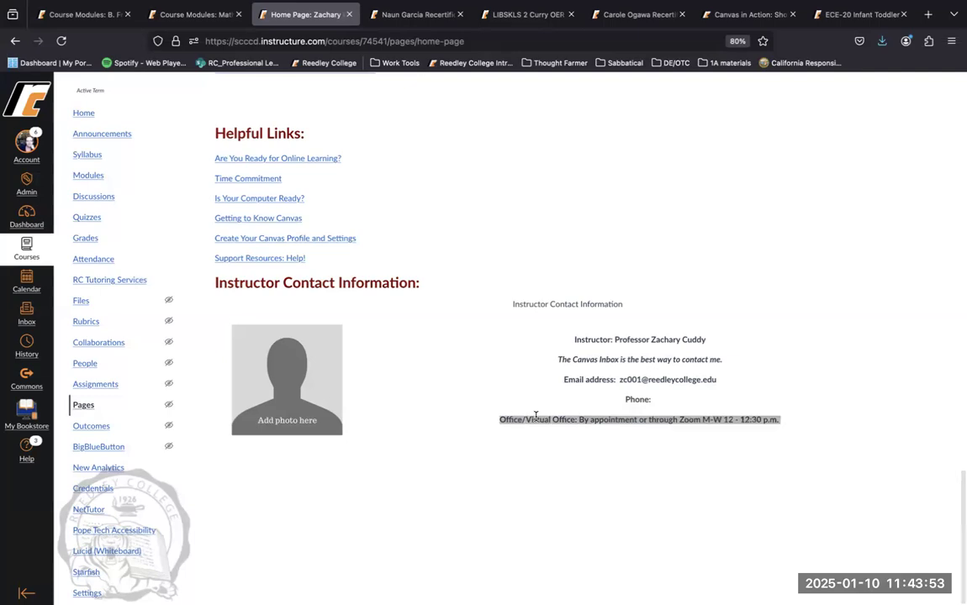
{"action": "left_click", "coordinate": [686, 400]}
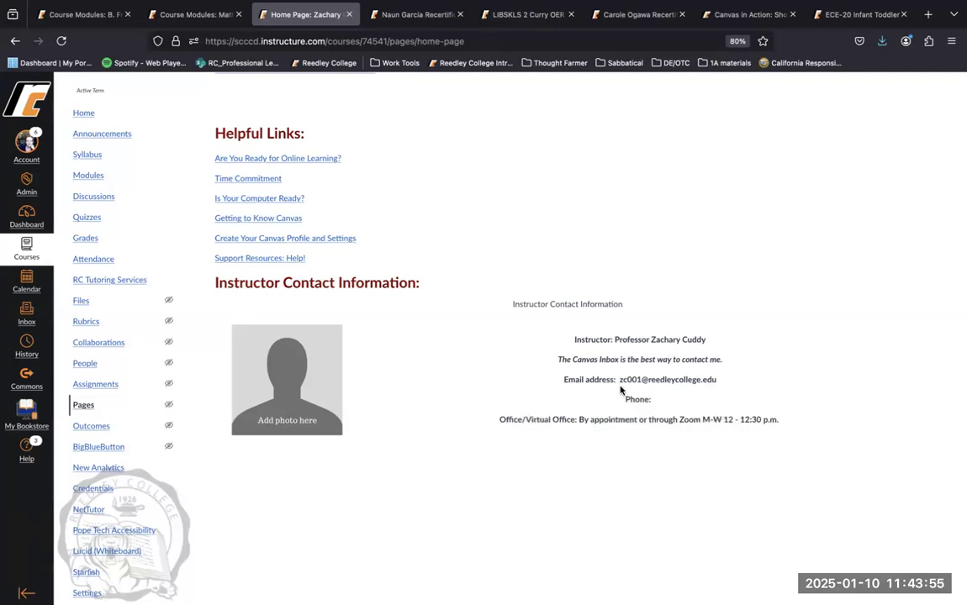
{"action": "left_click_drag", "start_coordinate": [618, 380], "coordinate": [719, 380]}
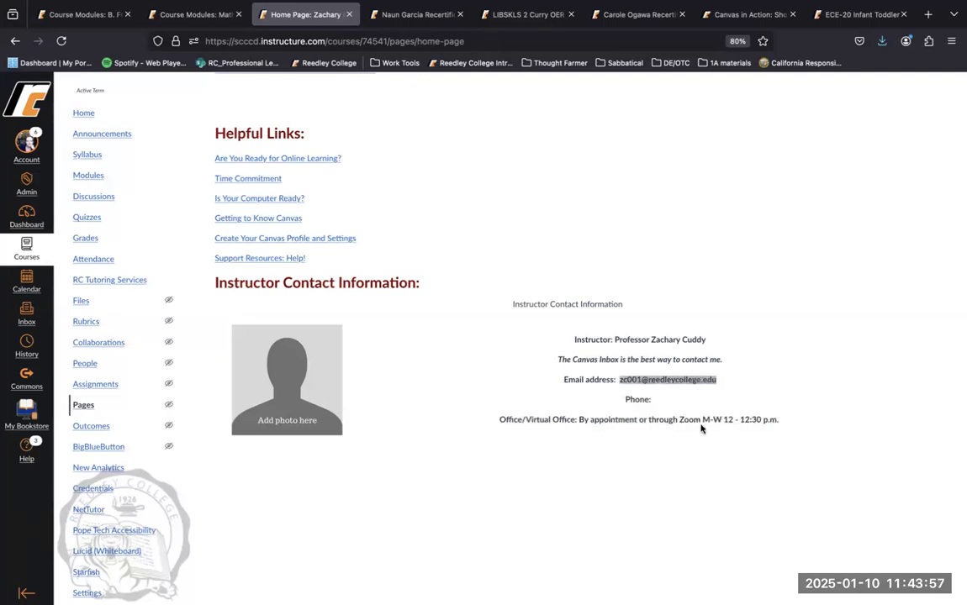
{"action": "left_click", "coordinate": [680, 433]}
{"action": "left_click_drag", "start_coordinate": [679, 419], "coordinate": [702, 418]}
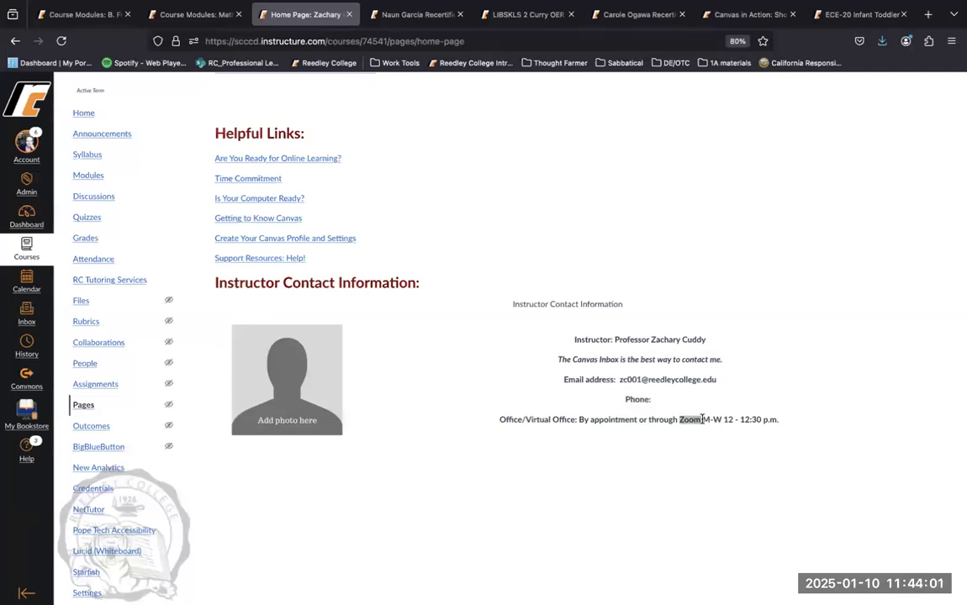
Open the course's module list and review the items in Week 1: Orientation and Introduction to Historiography
{"action": "left_click", "coordinate": [120, 44]}
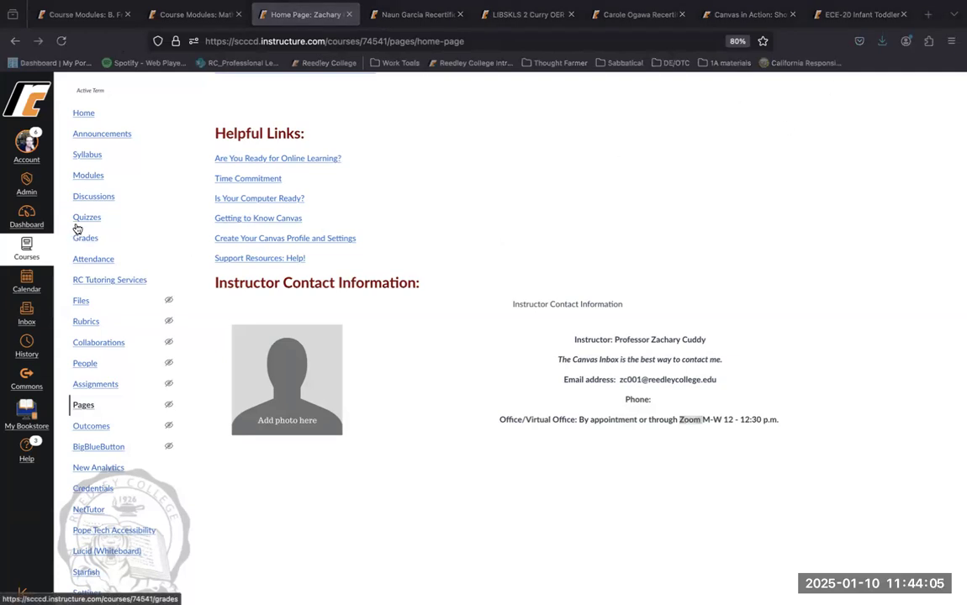
{"action": "left_click", "coordinate": [88, 176]}
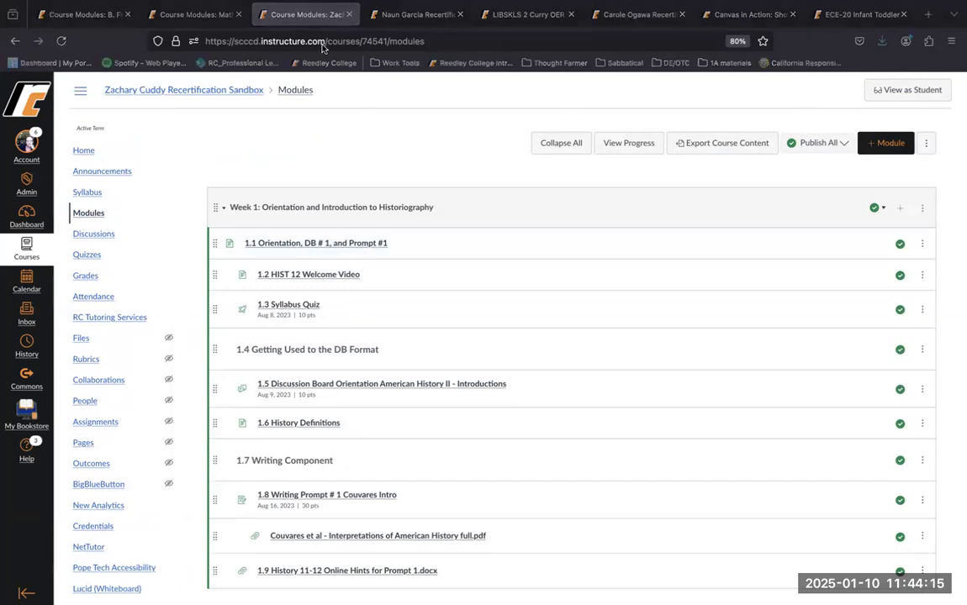
{"action": "mouse_move", "coordinate": [180, 5]}
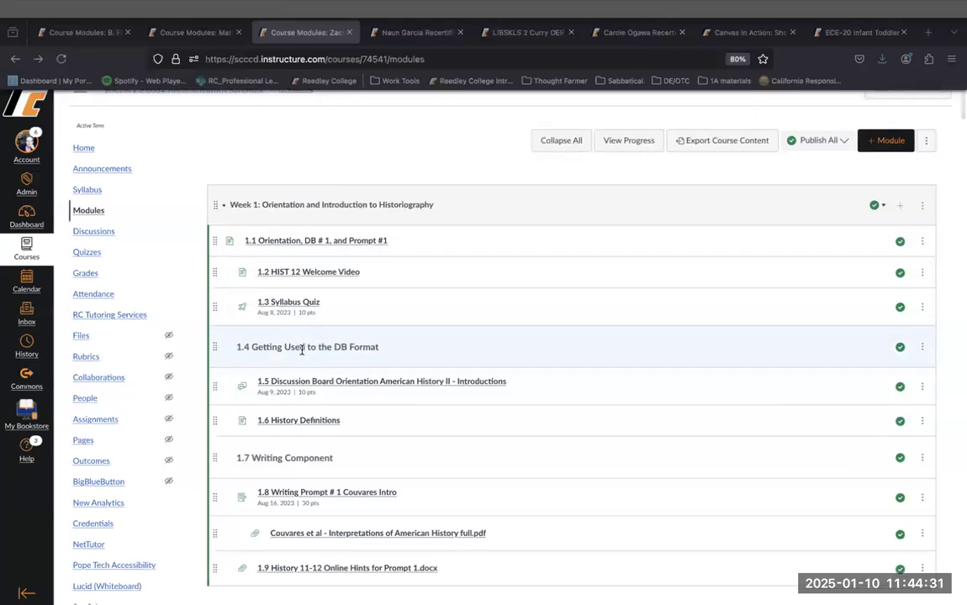
{"action": "scroll", "coordinate": [300, 349], "scroll_direction": "down", "scroll_amount": 1}
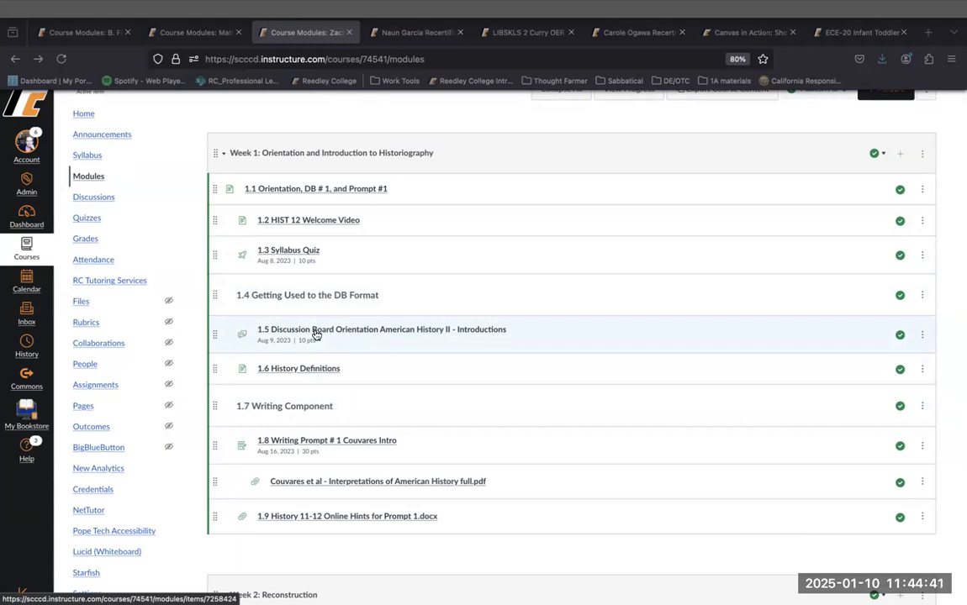
Open the 1.2 HIST 12 Welcome Video page, close the Panopto sign-in page and examine the directions and embedded video
{"action": "left_click", "coordinate": [333, 221]}
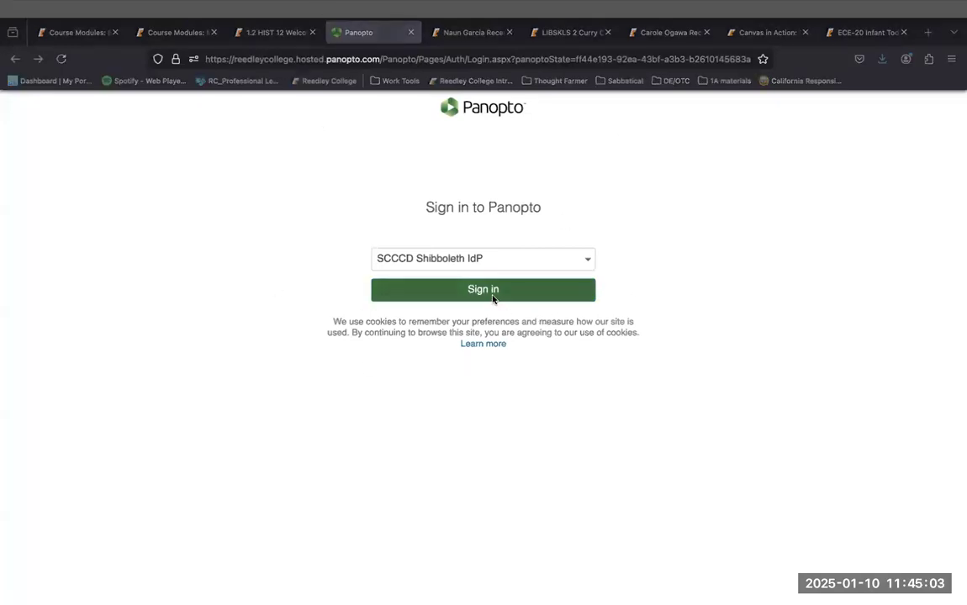
{"action": "left_click", "coordinate": [411, 32]}
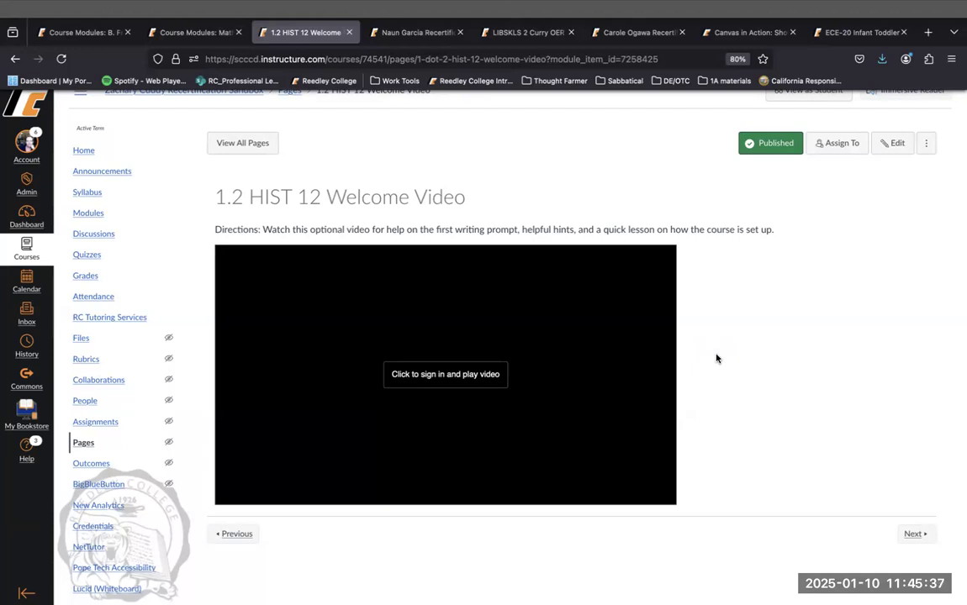
{"action": "scroll", "coordinate": [716, 358], "scroll_direction": "down", "scroll_amount": 2}
{"action": "scroll", "coordinate": [716, 358], "scroll_direction": "up", "scroll_amount": 2}
{"action": "scroll", "coordinate": [716, 358], "scroll_direction": "down", "scroll_amount": 1}
{"action": "left_click", "coordinate": [152, 9]}
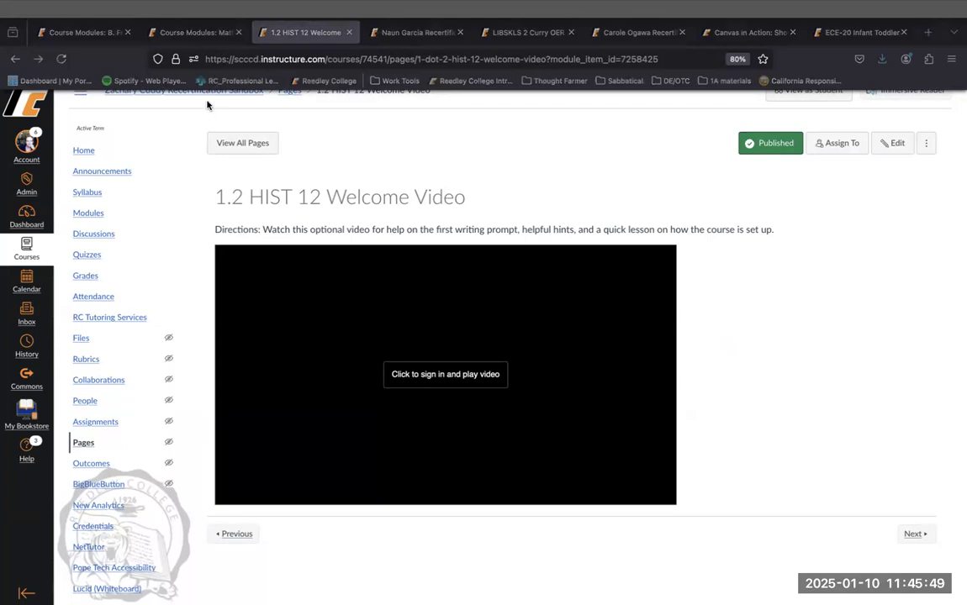